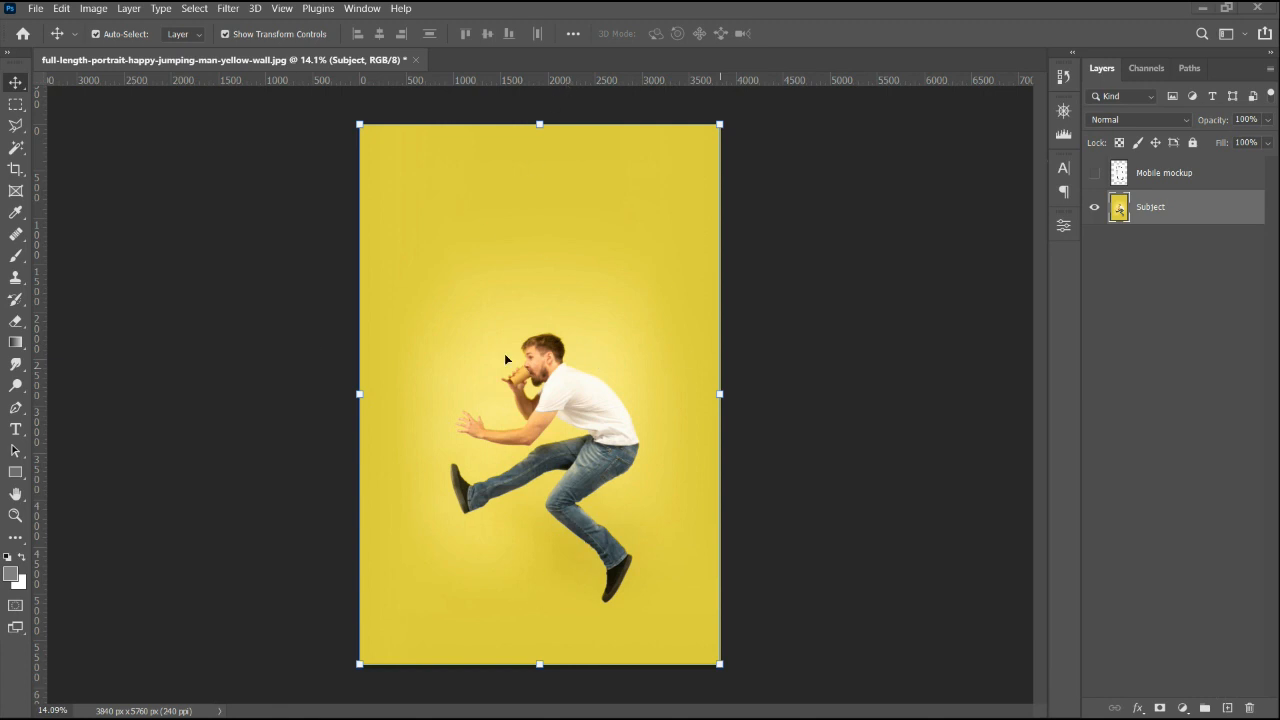
# Duplicate the Subject layer and hide the original below the copy.
pyautogui.click(557, 400)
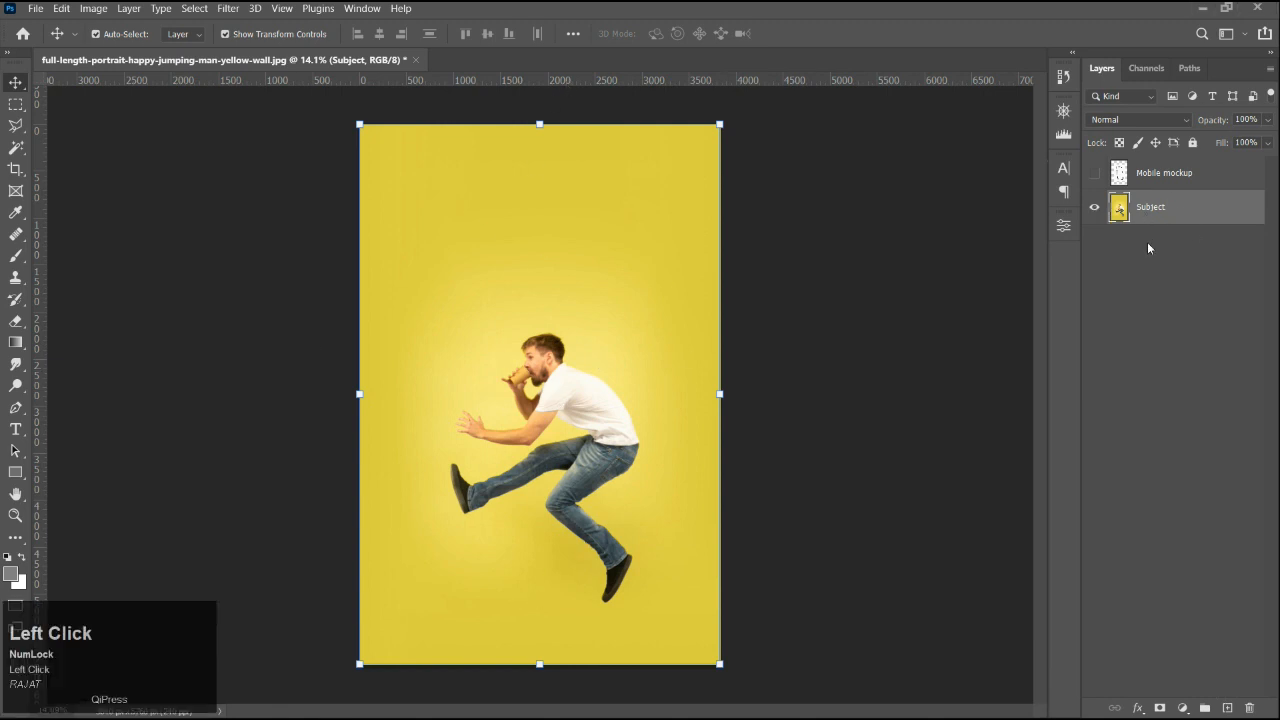
pyautogui.rightClick(1129, 213)
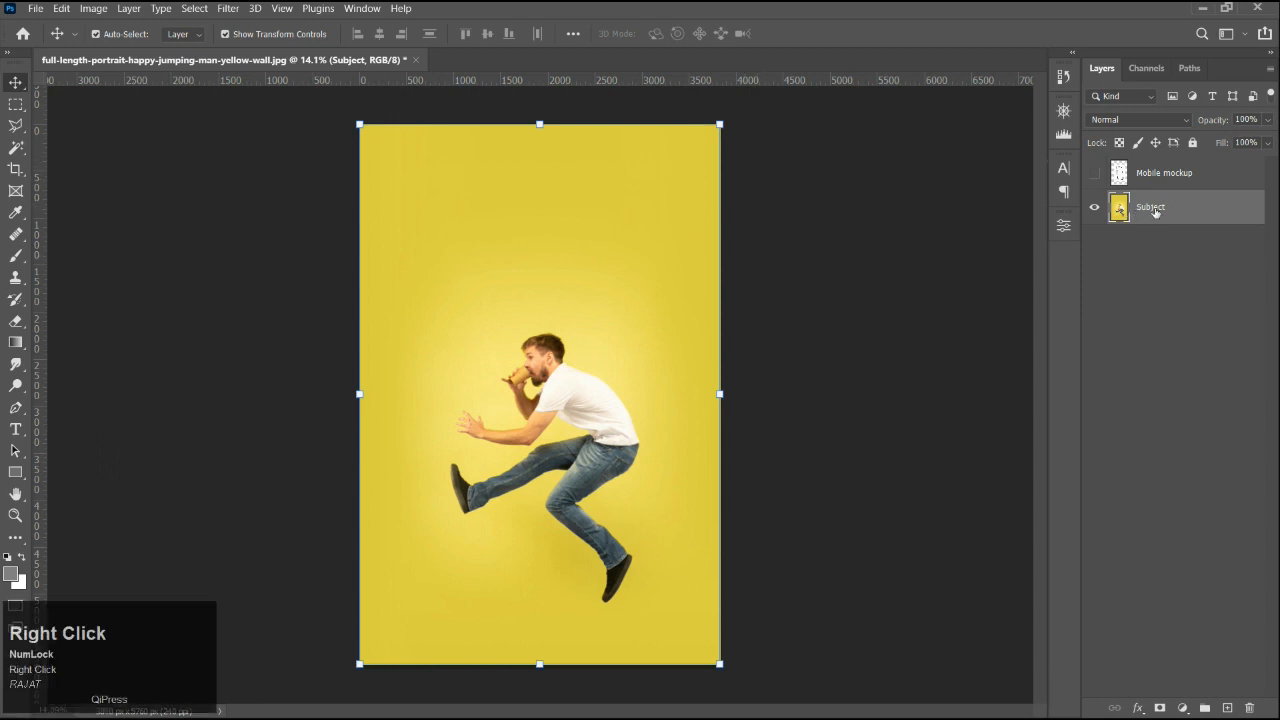
pyautogui.click(978, 108)
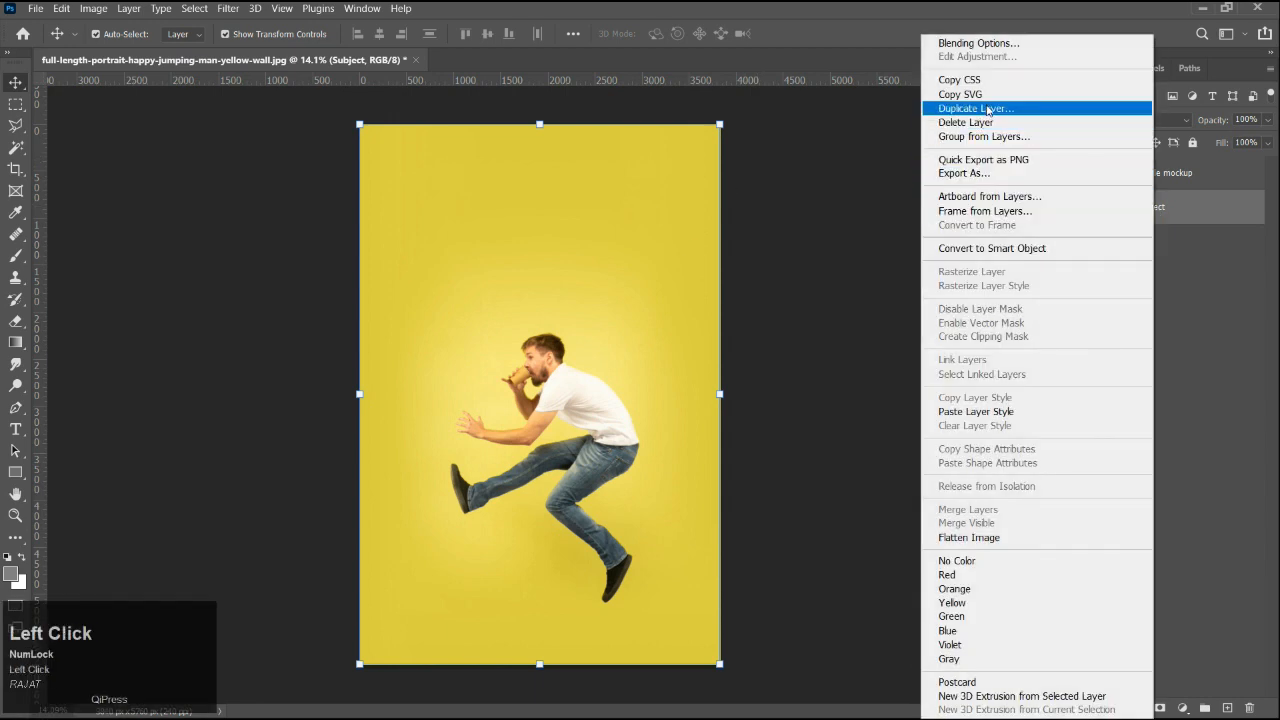
pyautogui.click(778, 197)
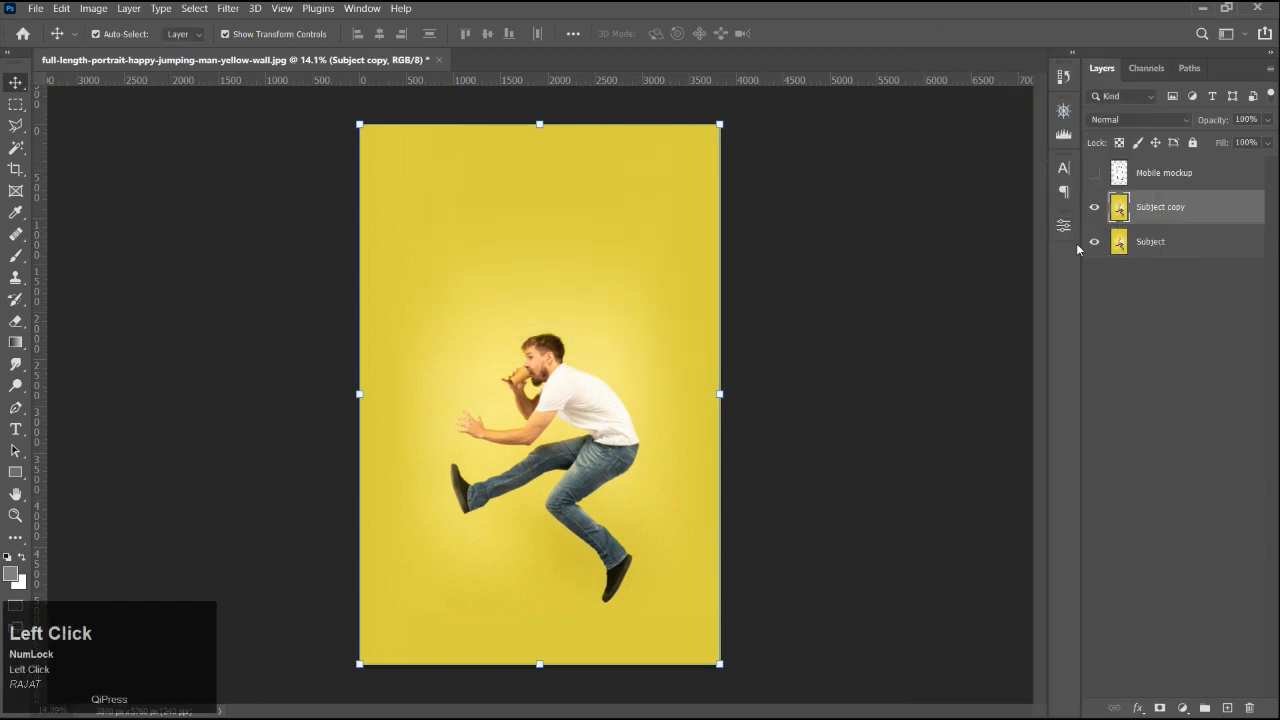
# Select the jumping man on the Subject copy layer using Select Subject, and add the outstretched hand's missing fingers with the Magic Wand.
pyautogui.click(17, 149)
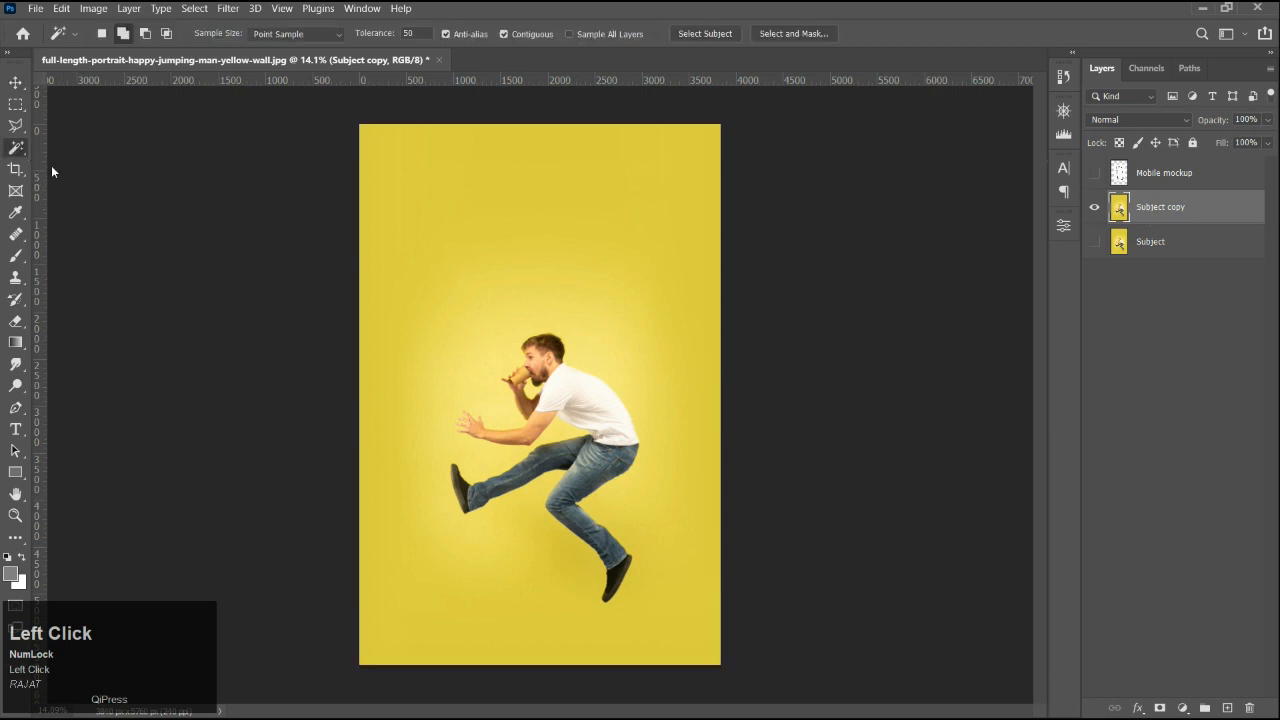
pyautogui.click(706, 38)
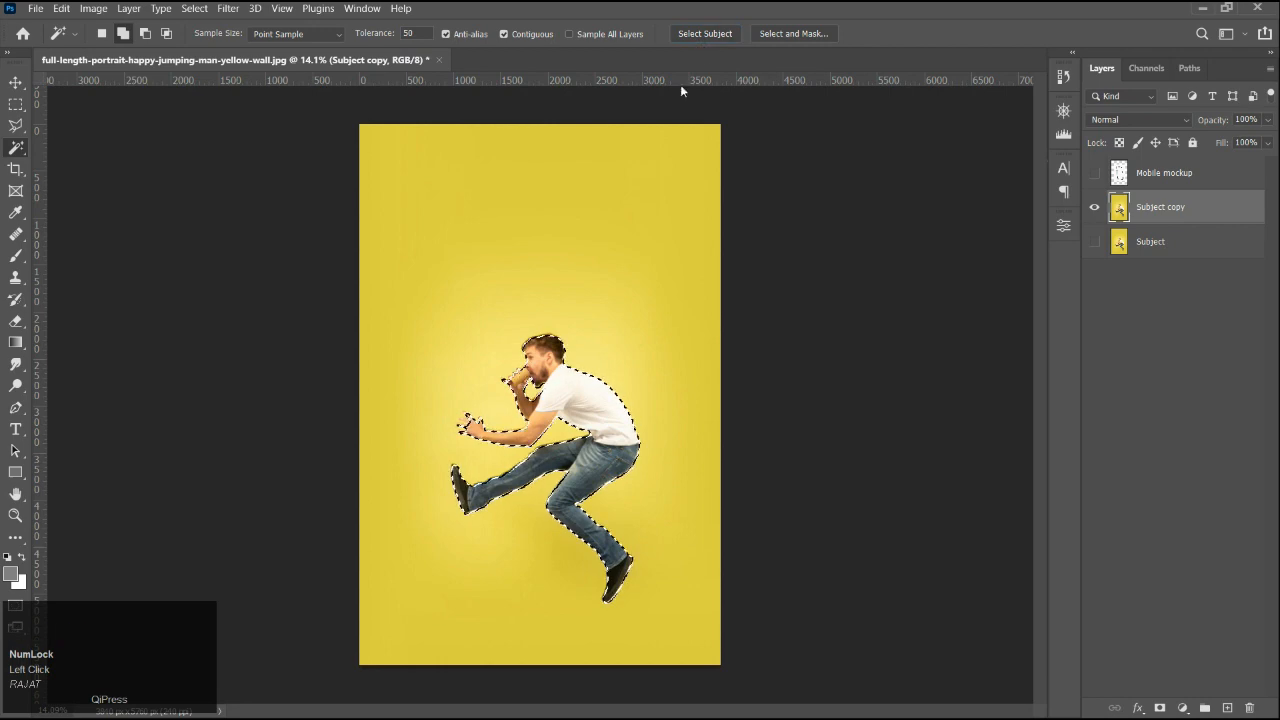
pyautogui.scroll(3, 473, 437)
pyautogui.scroll(6, 432, 412)
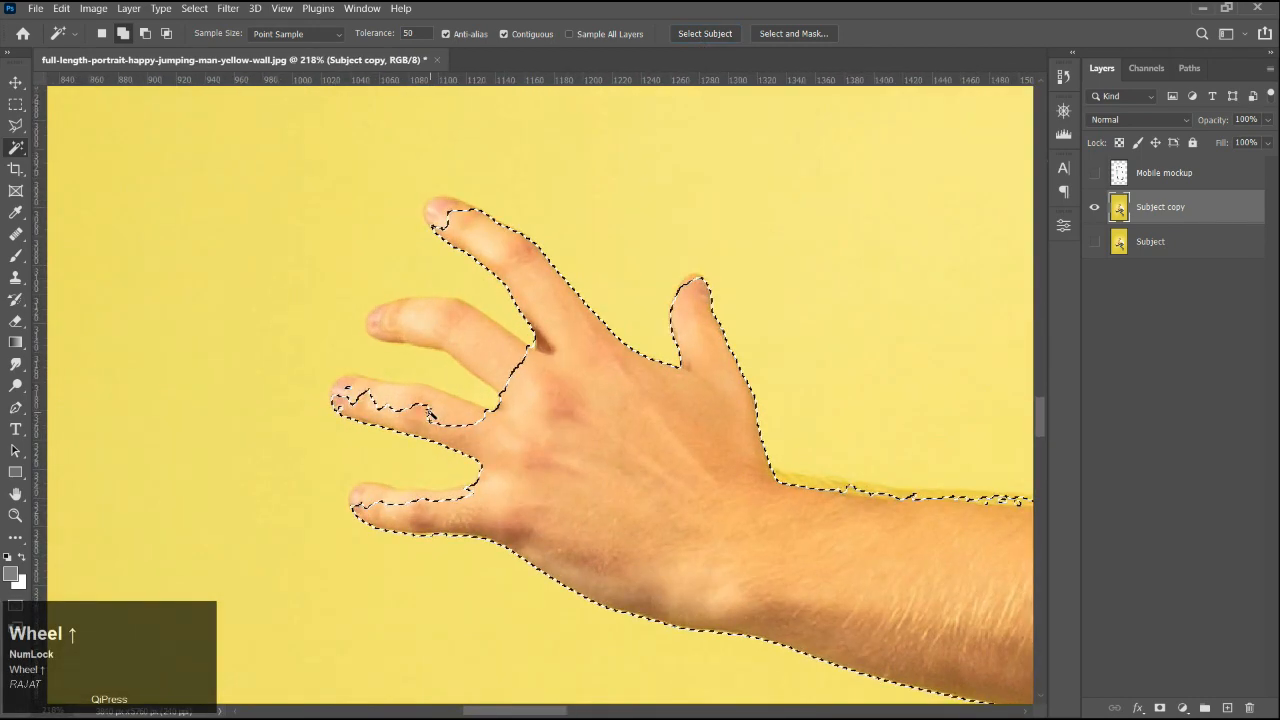
pyautogui.click(393, 404)
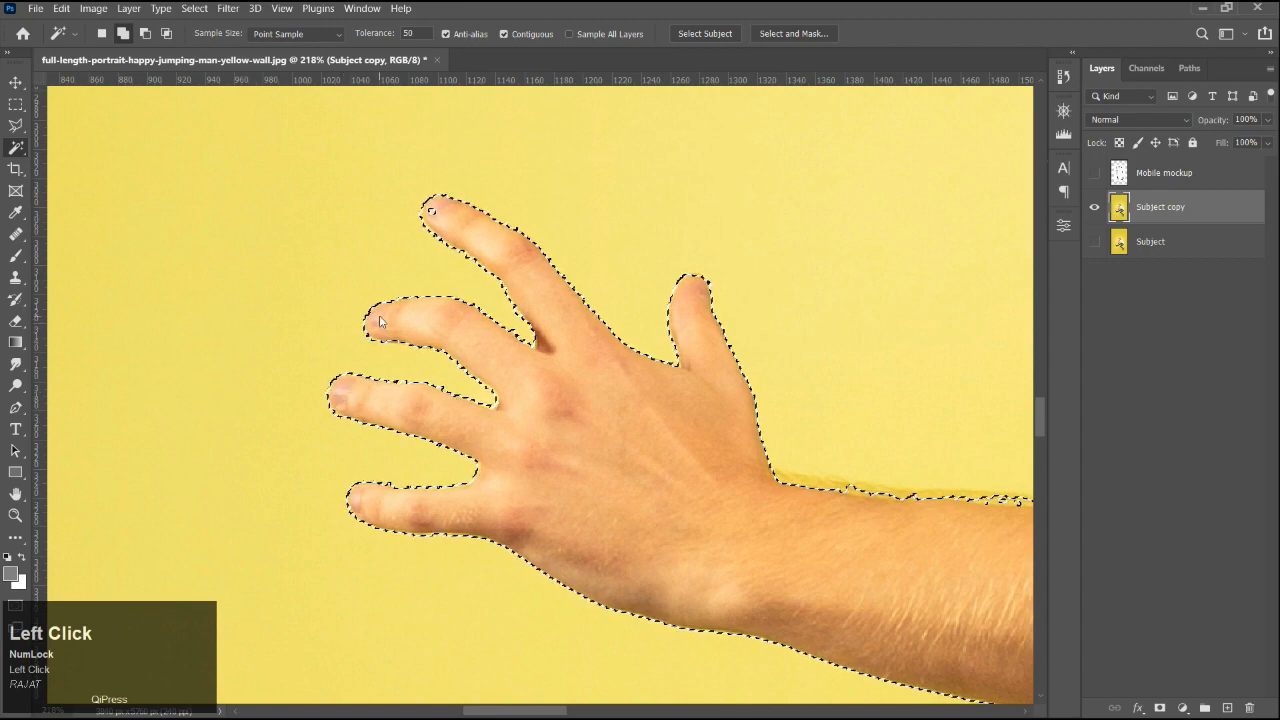
# Examine the selection edge along the outstretched arm and up to the hand holding the cup.
pyautogui.scroll(-4, 420, 245)
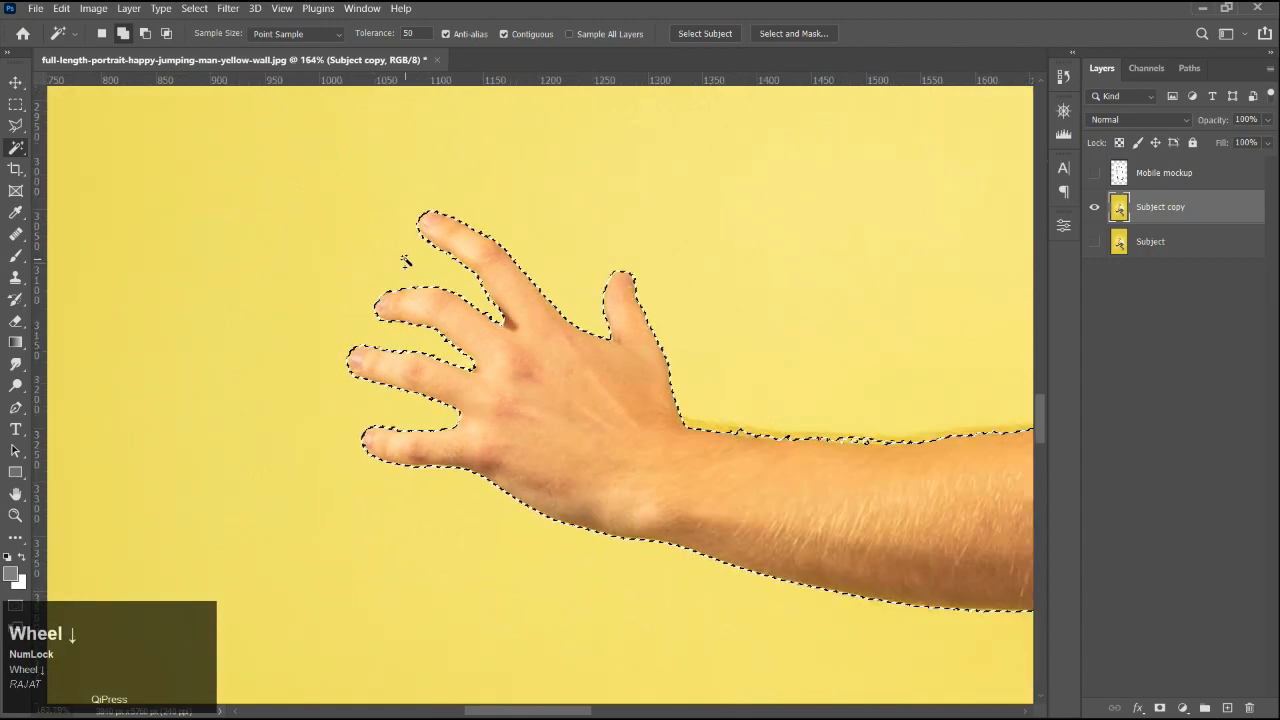
pyautogui.scroll(-2, 643, 309)
pyautogui.scroll(1, 651, 337)
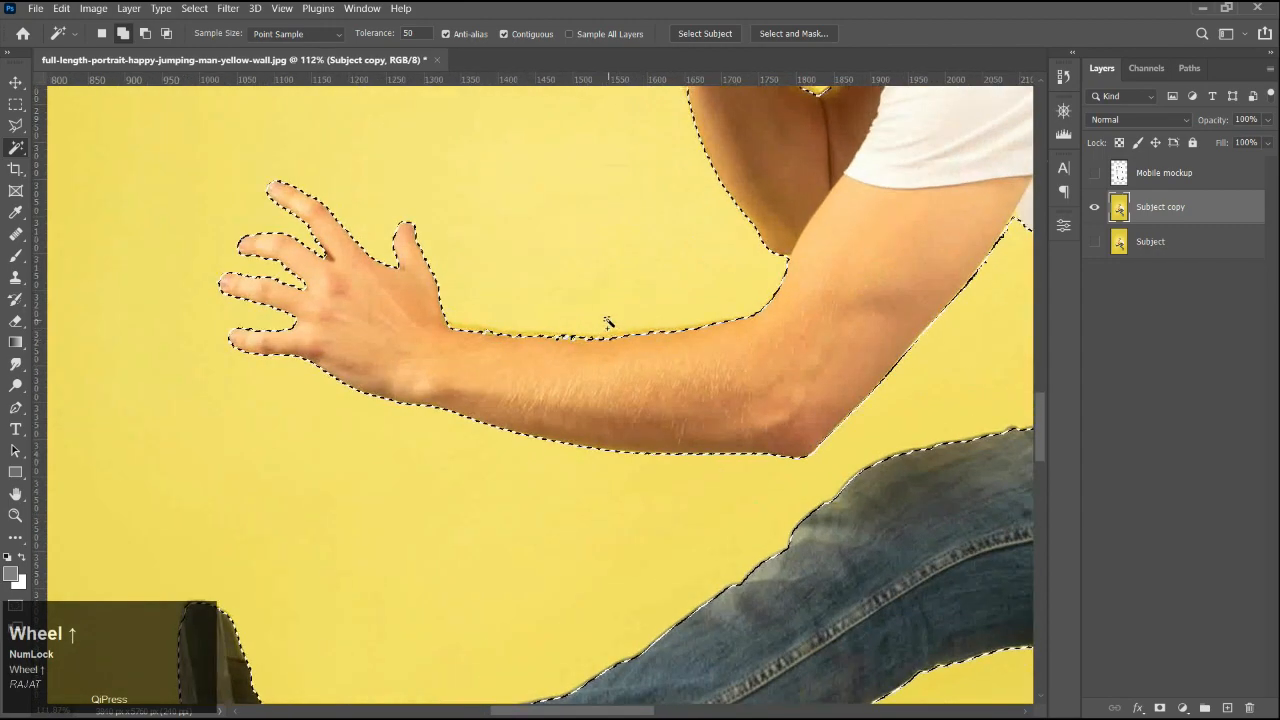
pyautogui.scroll(-1, 605, 322)
pyautogui.scroll(6, 605, 322)
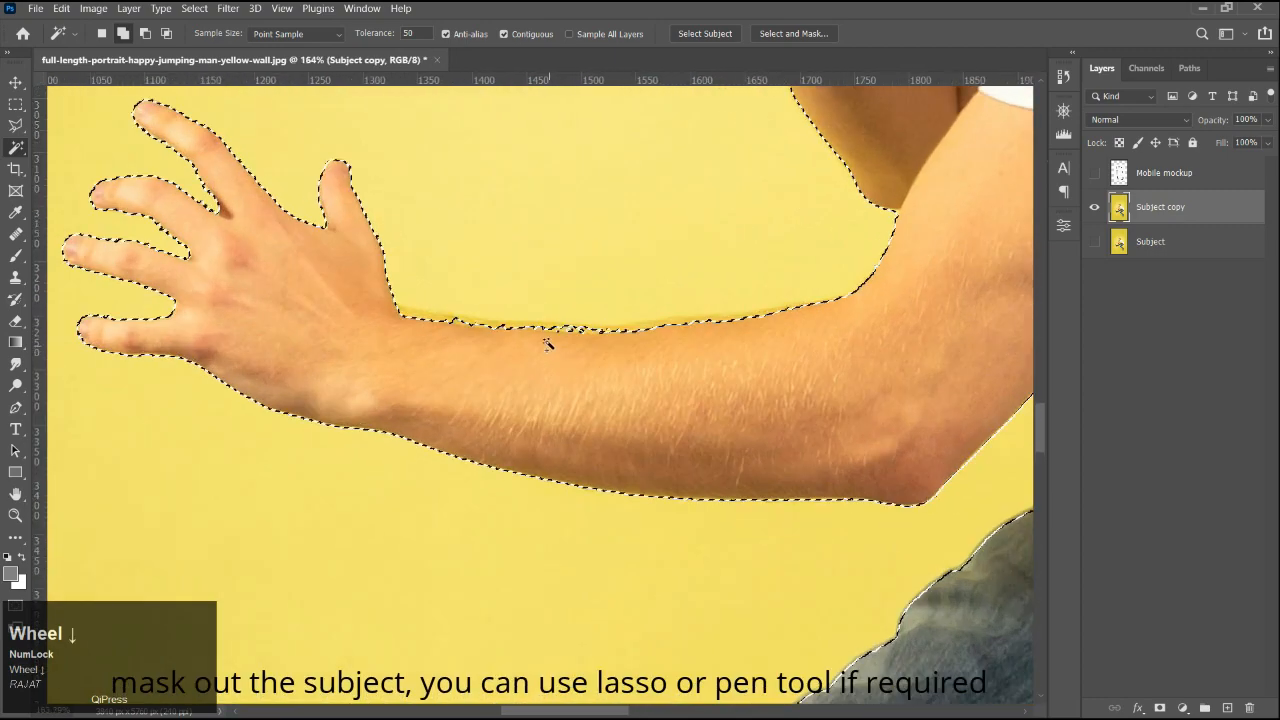
pyautogui.scroll(-5, 426, 331)
pyautogui.scroll(1, 606, 263)
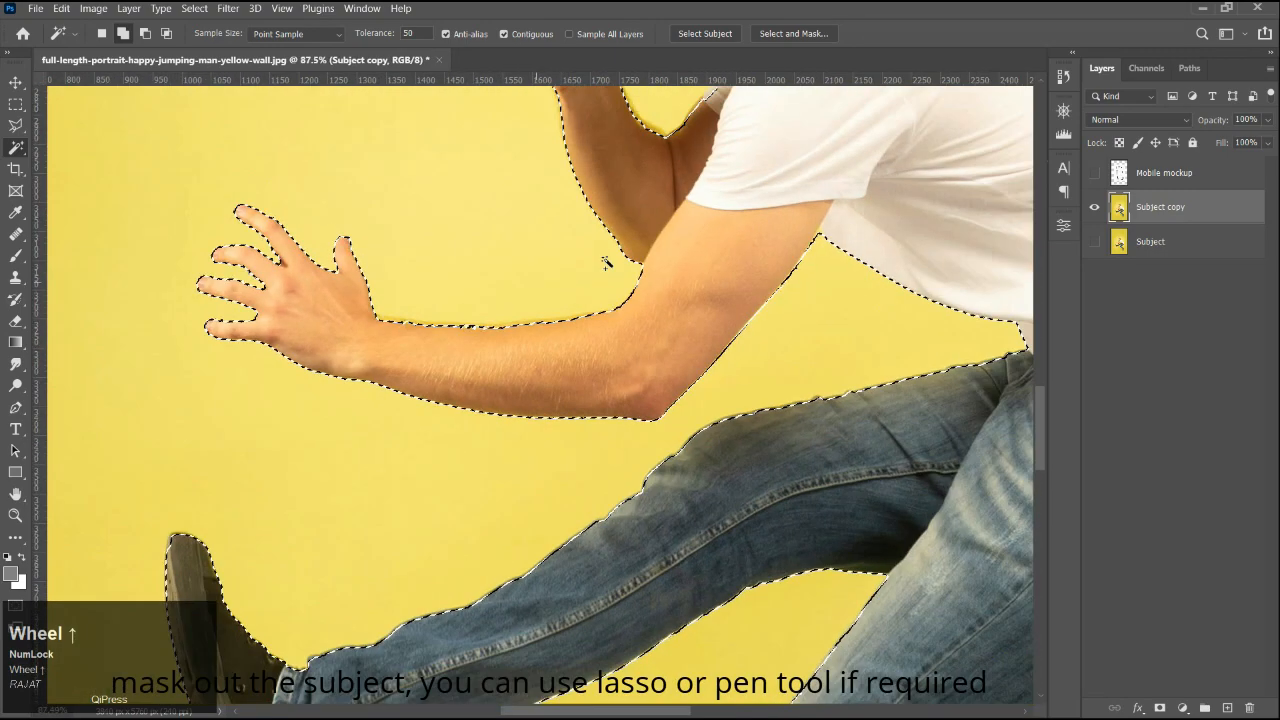
pyautogui.scroll(-4, 580, 275)
pyautogui.scroll(6, 558, 288)
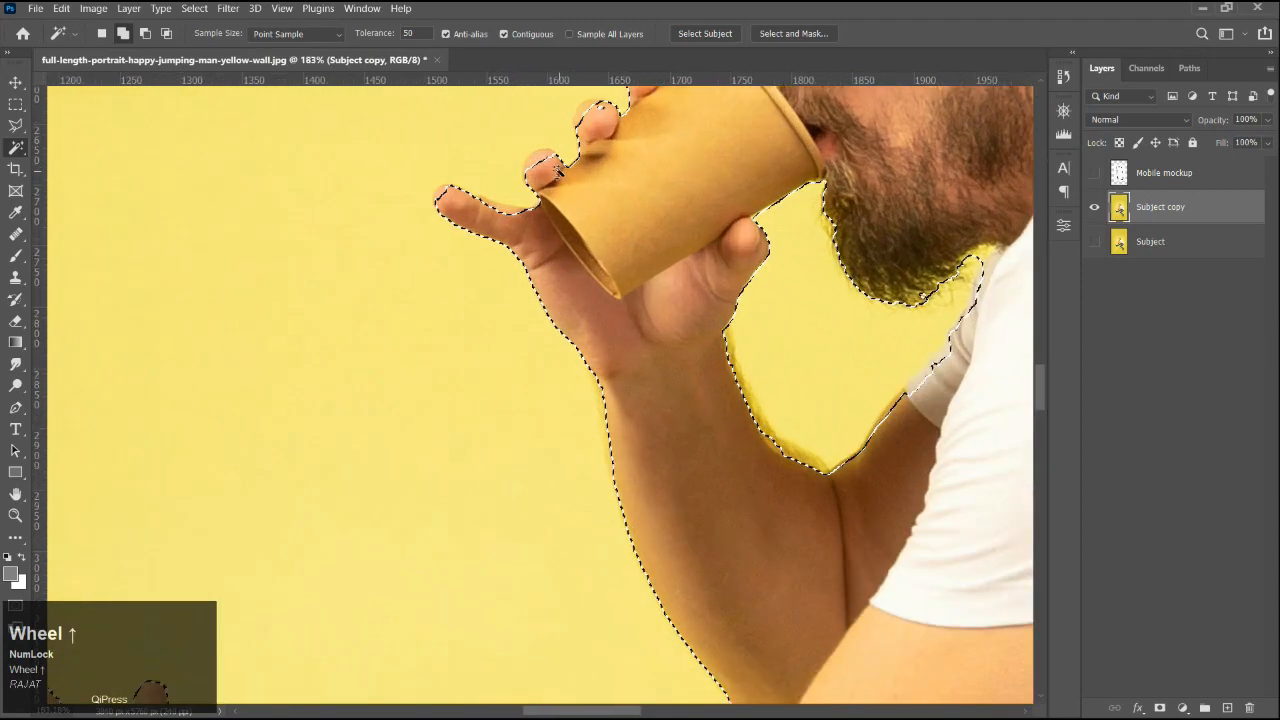
# Add missed parts of the fingertips holding the cup to the selection with the Magic Wand, undoing the unwanted additions.
pyautogui.click(556, 167)
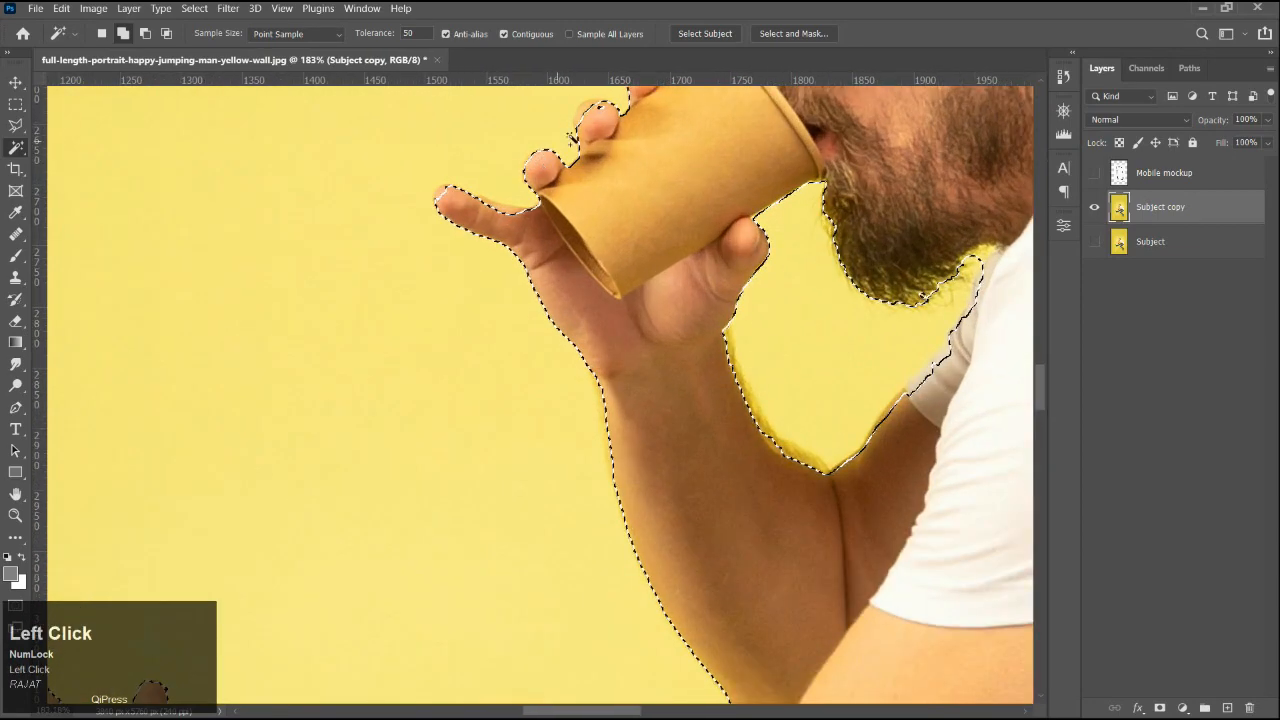
pyautogui.scroll(-3, 414, 294)
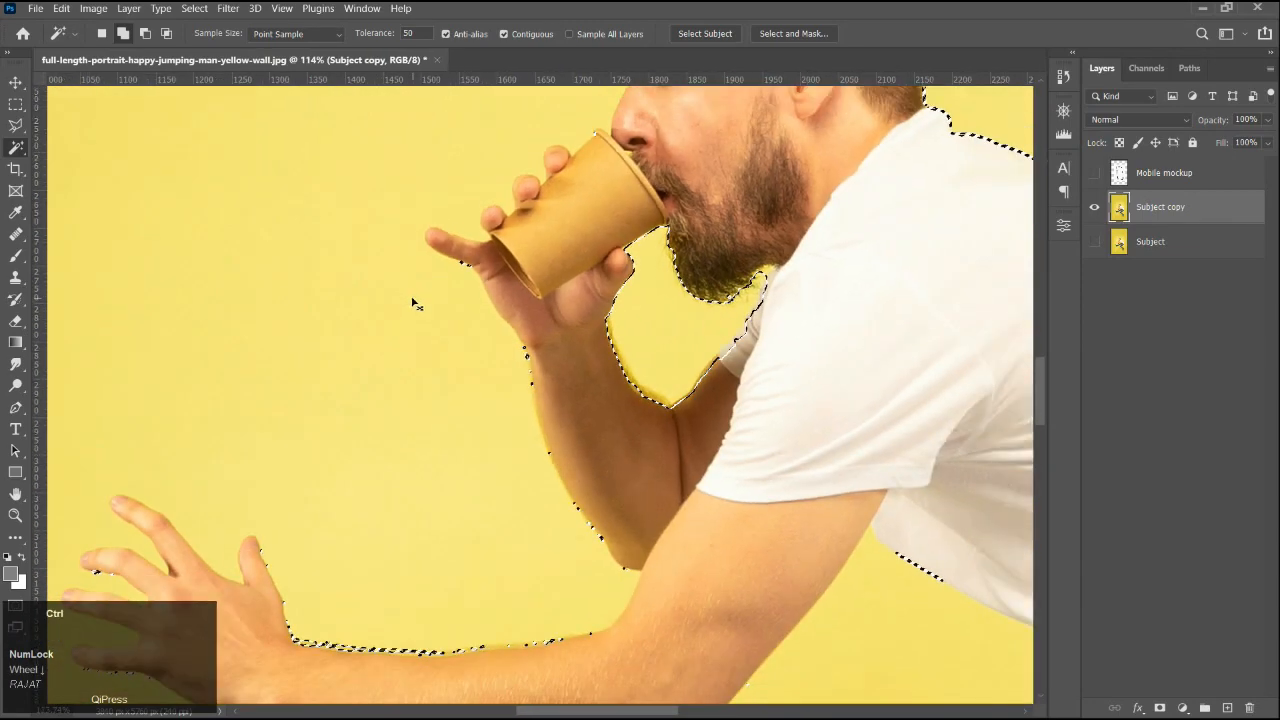
pyautogui.hotkey('ctrl', 'z')
pyautogui.scroll(5, 548, 150)
pyautogui.click(547, 172)
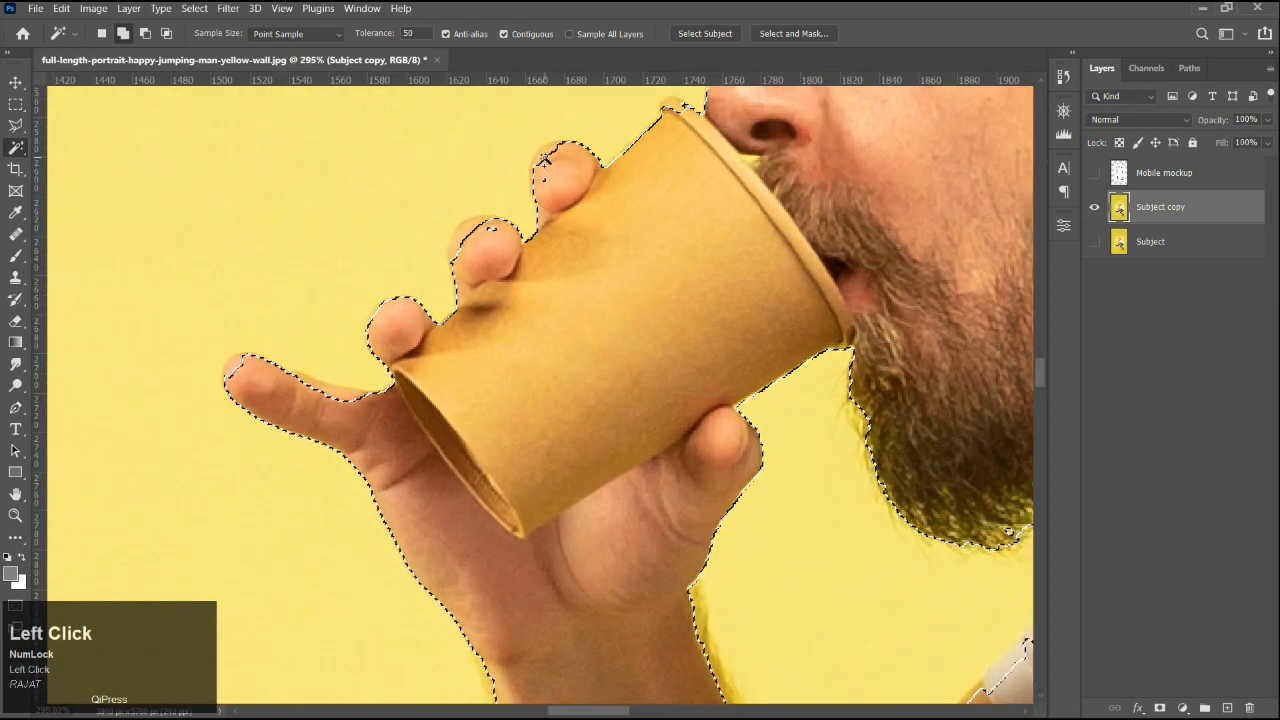
pyautogui.scroll(-1, 533, 214)
pyautogui.hotkey('ctrl', 'z')
pyautogui.scroll(1, 120, 104)
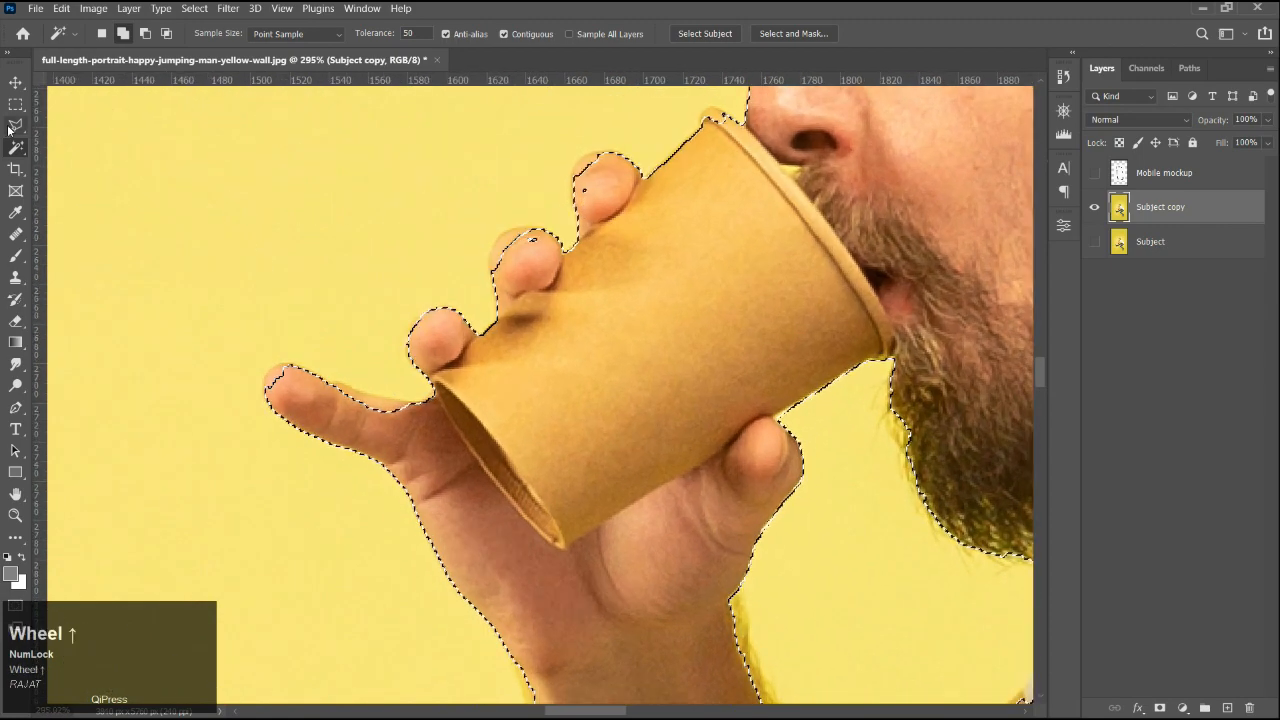
# With the Polygonal Lasso in add mode, include the outer edge of the lowest of the three fingertips on the cup.
pyautogui.click(15, 126)
pyautogui.click(124, 34)
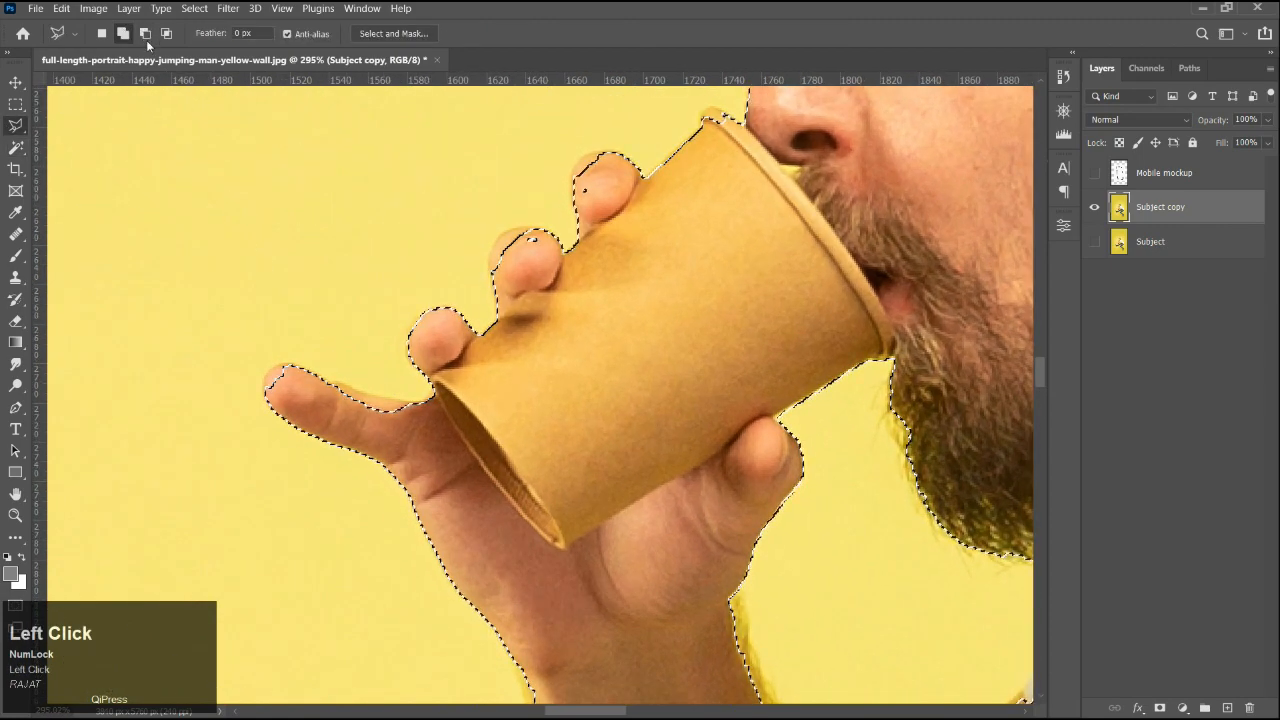
pyautogui.scroll(-1, 436, 324)
pyautogui.scroll(6, 440, 330)
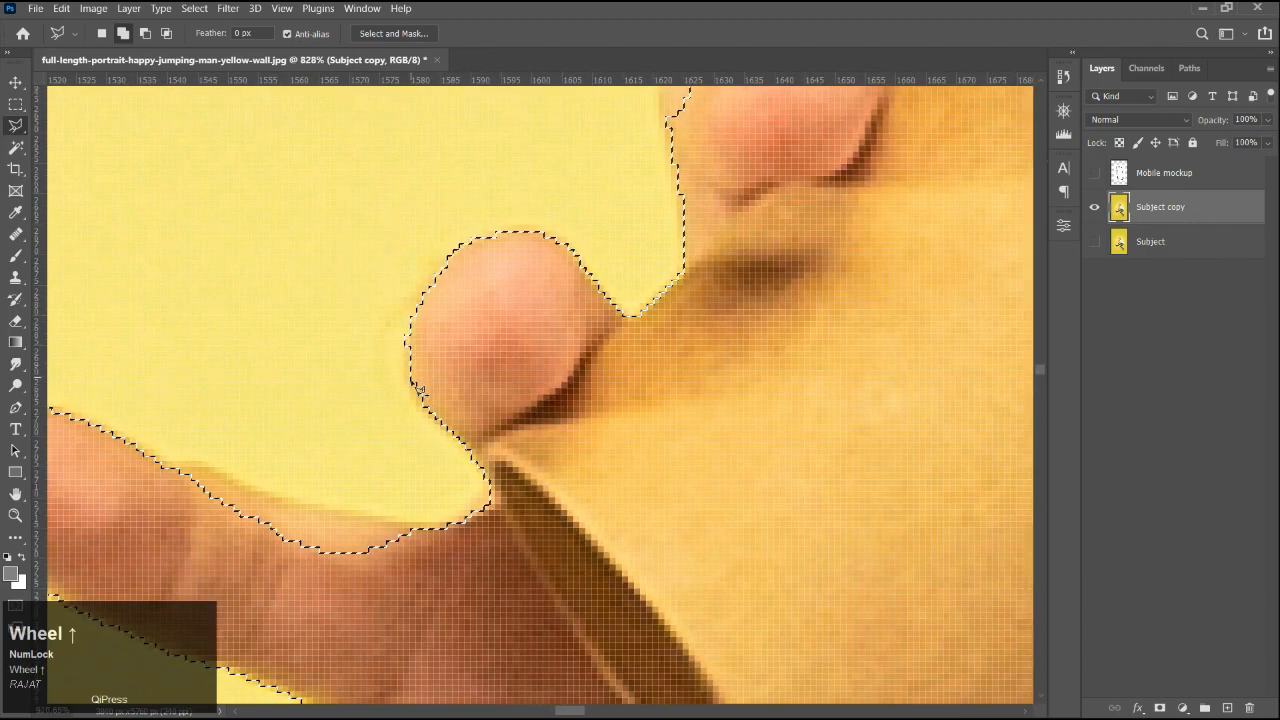
pyautogui.click(428, 401)
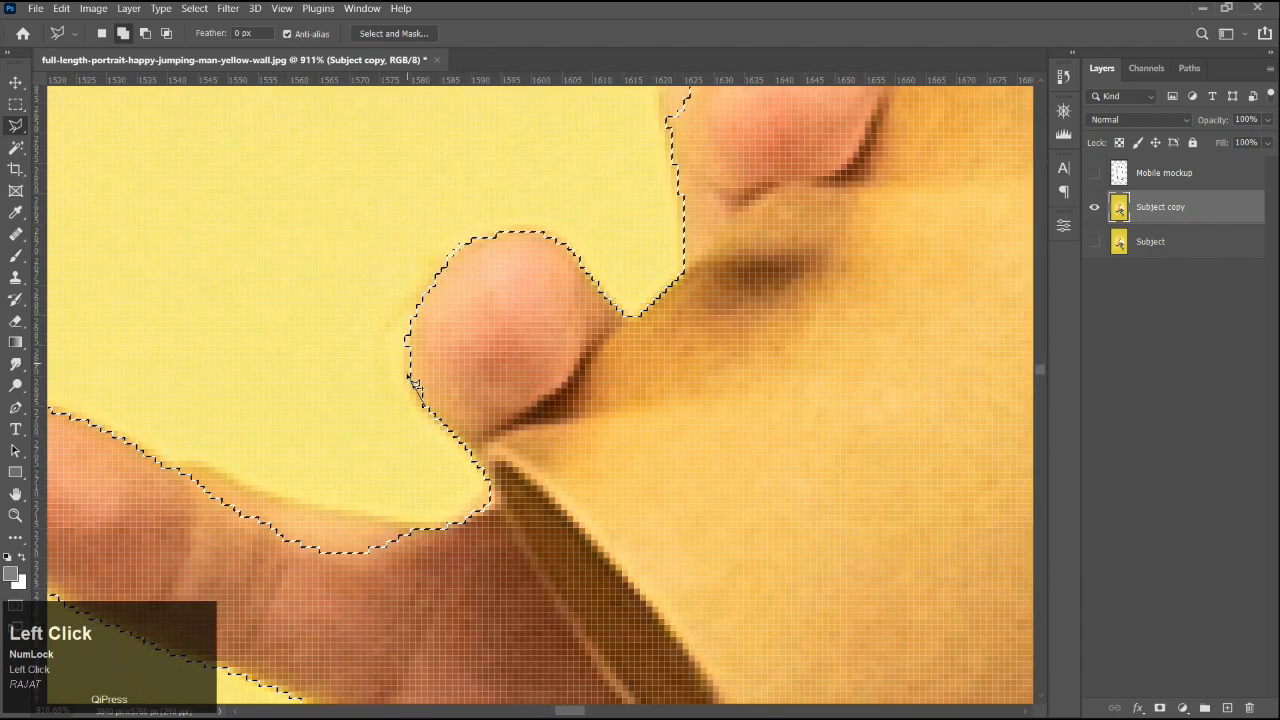
pyautogui.click(406, 338)
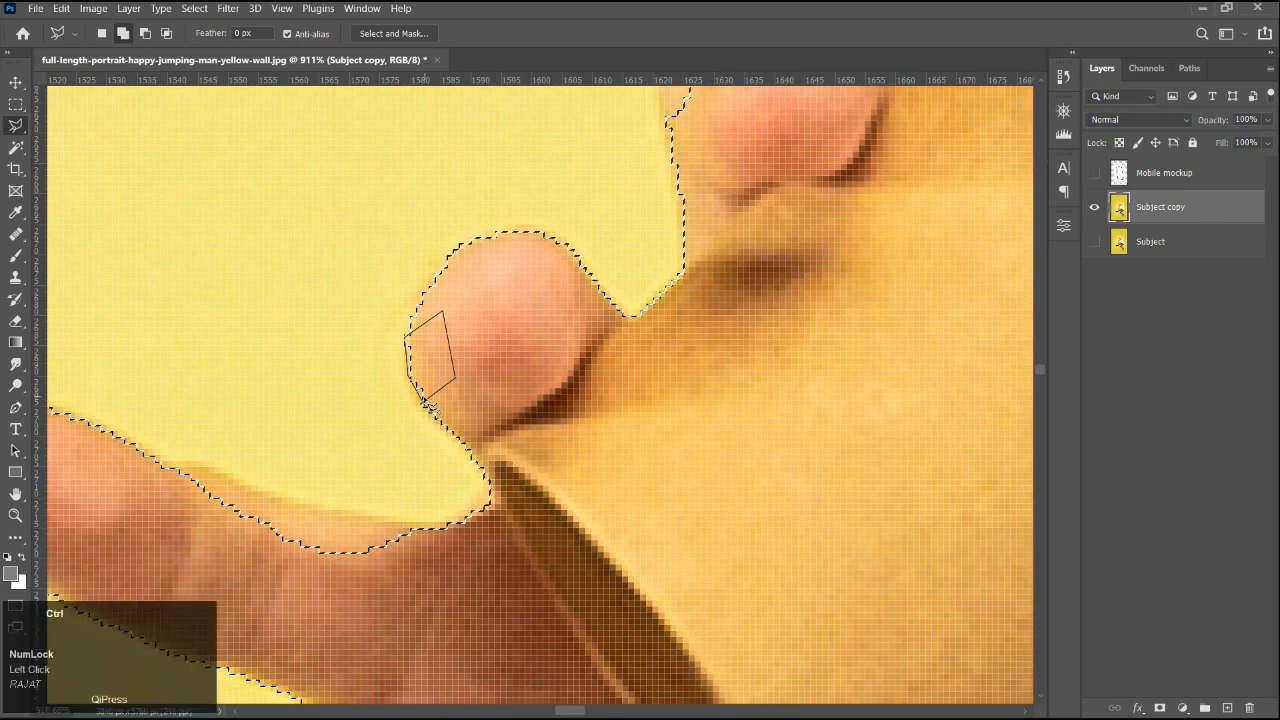
pyautogui.hotkey('ctrl', 'Return')
# Outline the missed upper edge of the middle fingertip on the cup with the Polygonal Lasso and add it to the selection.
pyautogui.scroll(-3, 428, 404)
pyautogui.scroll(4, 503, 290)
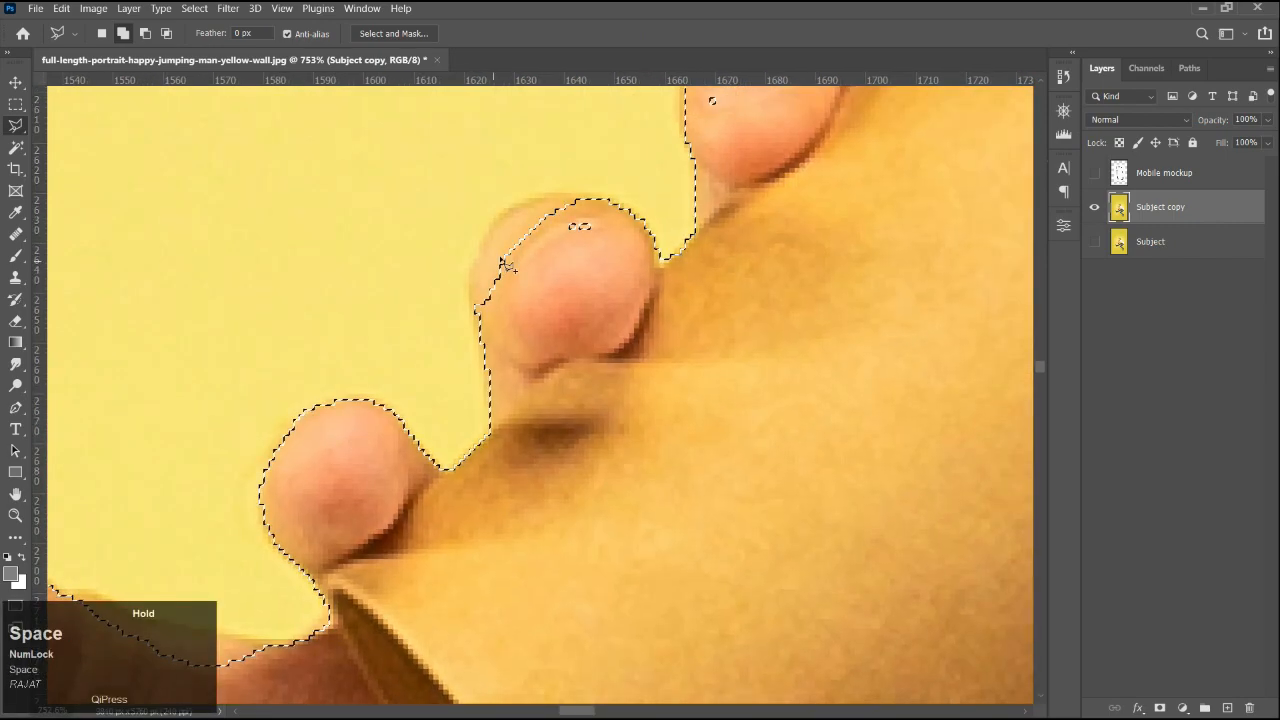
pyautogui.click(472, 314)
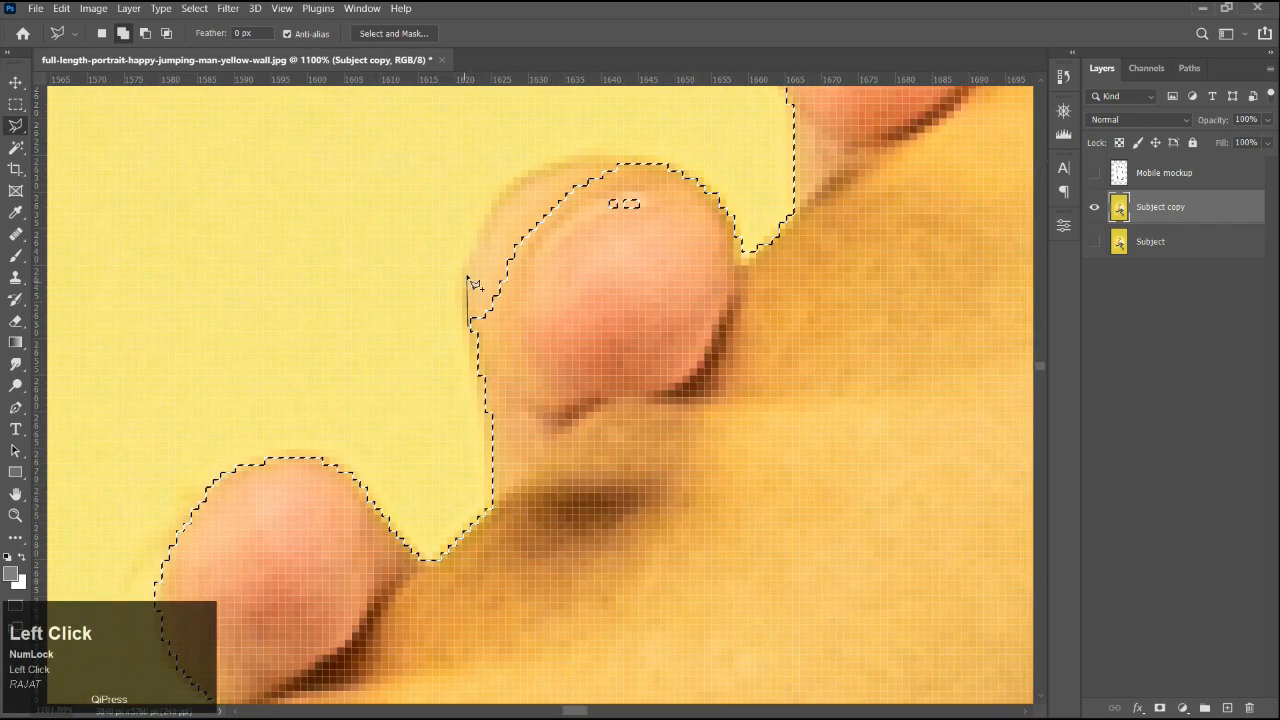
pyautogui.click(487, 222)
pyautogui.press('space')
pyautogui.moveTo(495, 204); pyautogui.dragTo(399, 362)
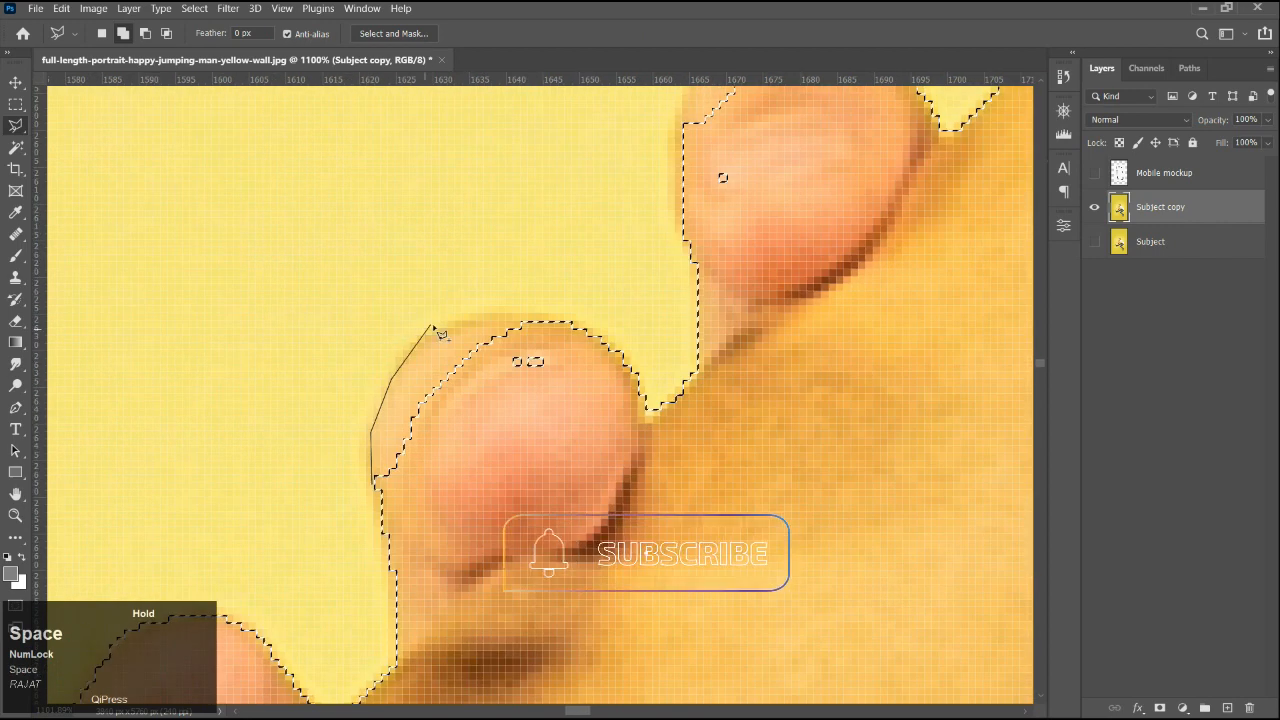
pyautogui.click(427, 340)
pyautogui.click(476, 320)
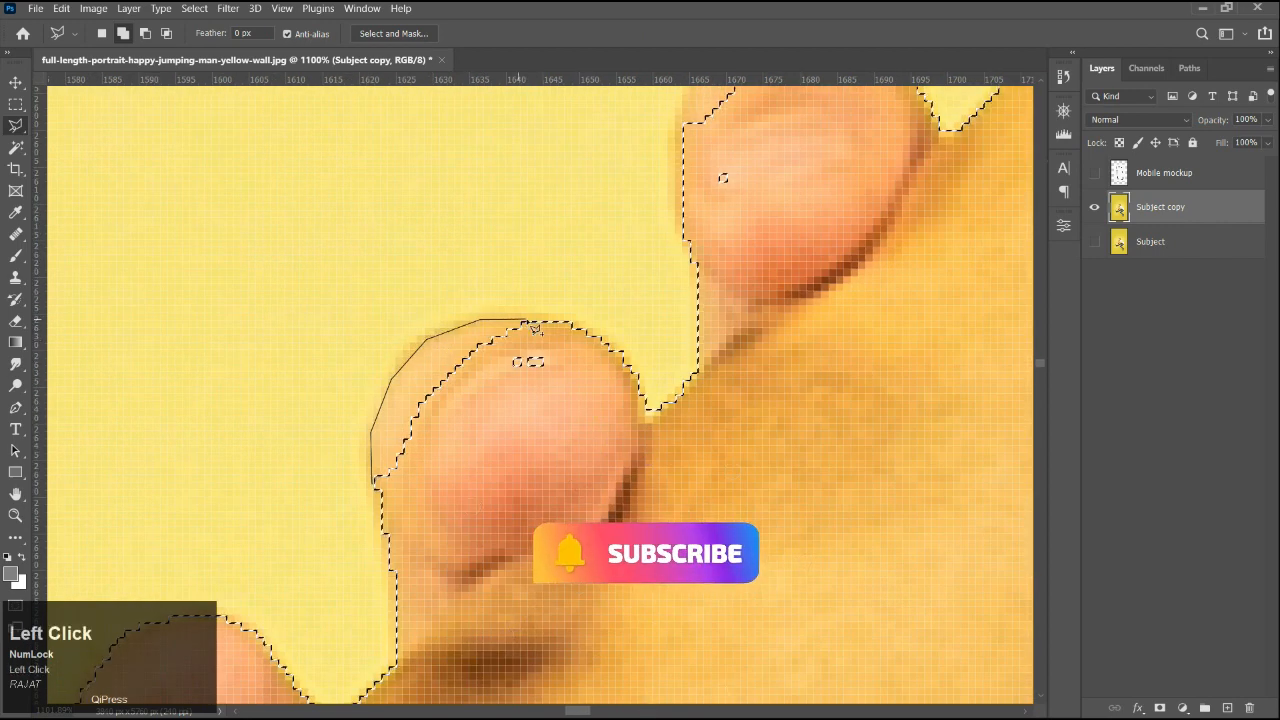
pyautogui.click(571, 323)
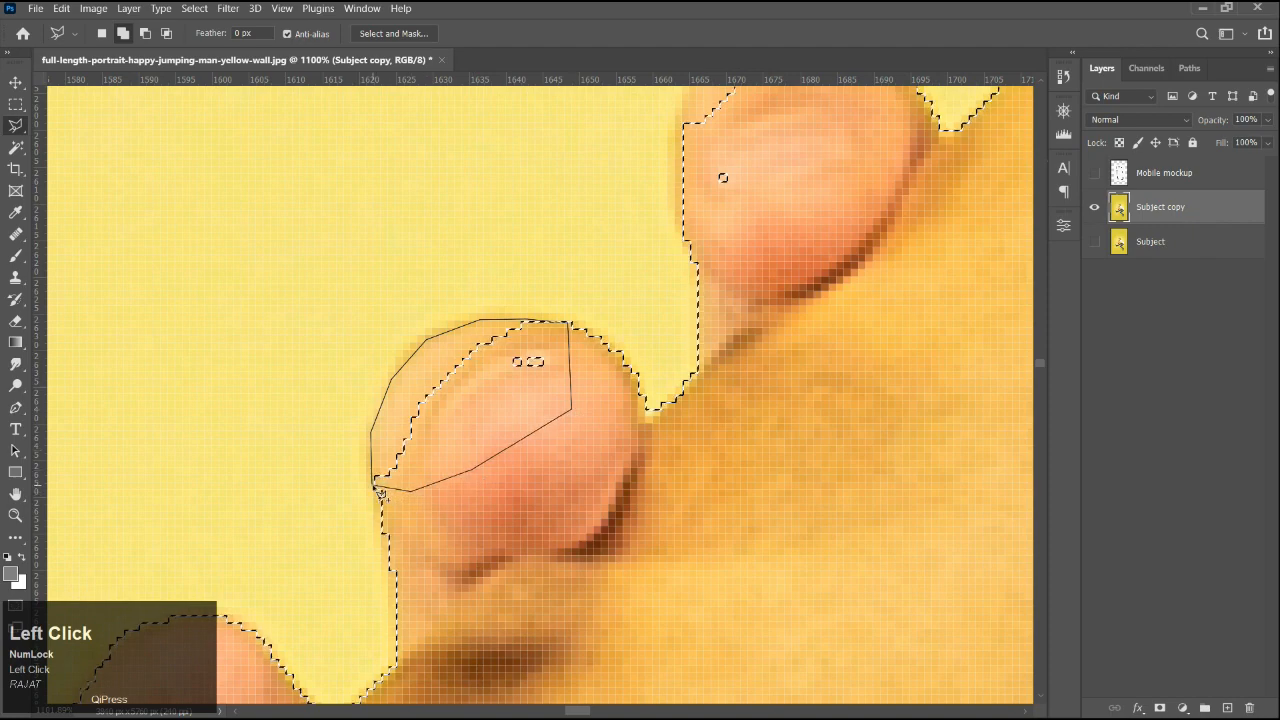
pyautogui.click(376, 485)
# Add the missed outer edge of the uppermost fingertip on the cup to the selection with a Polygonal Lasso outline.
pyautogui.press('space')
pyautogui.moveTo(526, 393); pyautogui.dragTo(290, 560)
pyautogui.scroll(2, 456, 336)
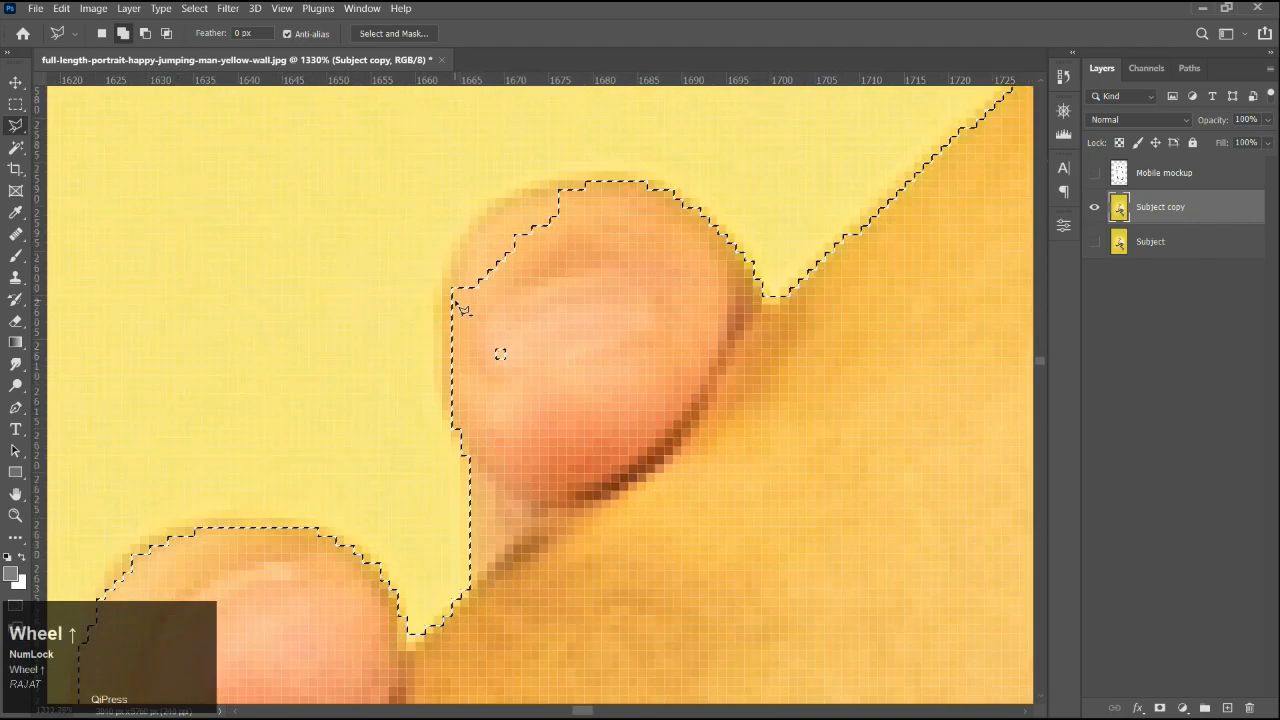
pyautogui.scroll(-1, 456, 338)
pyautogui.click(456, 336)
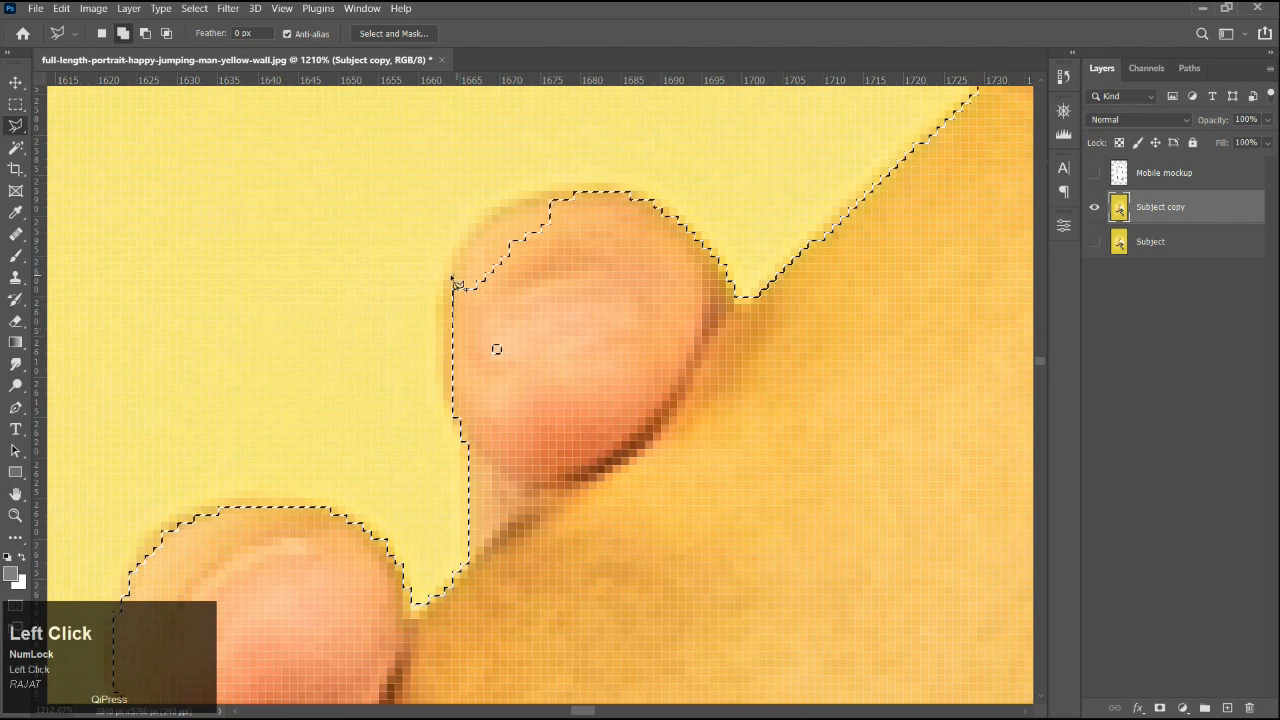
pyautogui.click(465, 246)
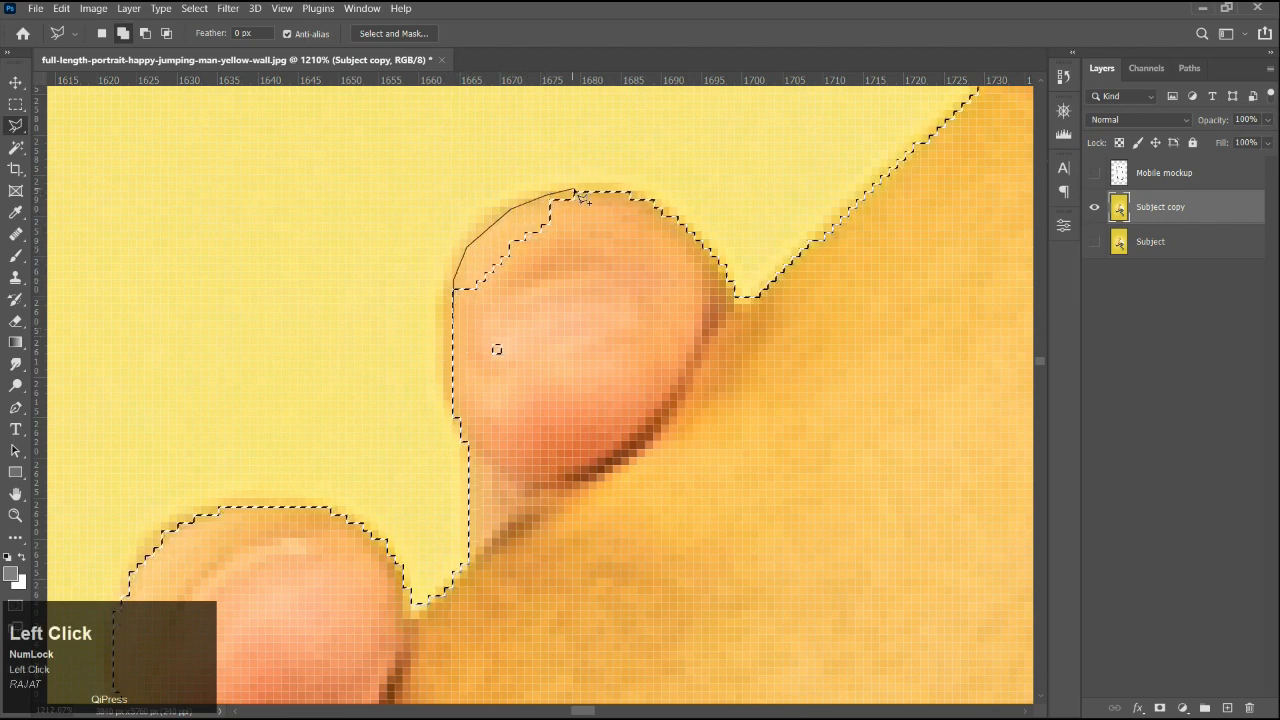
pyautogui.click(478, 356)
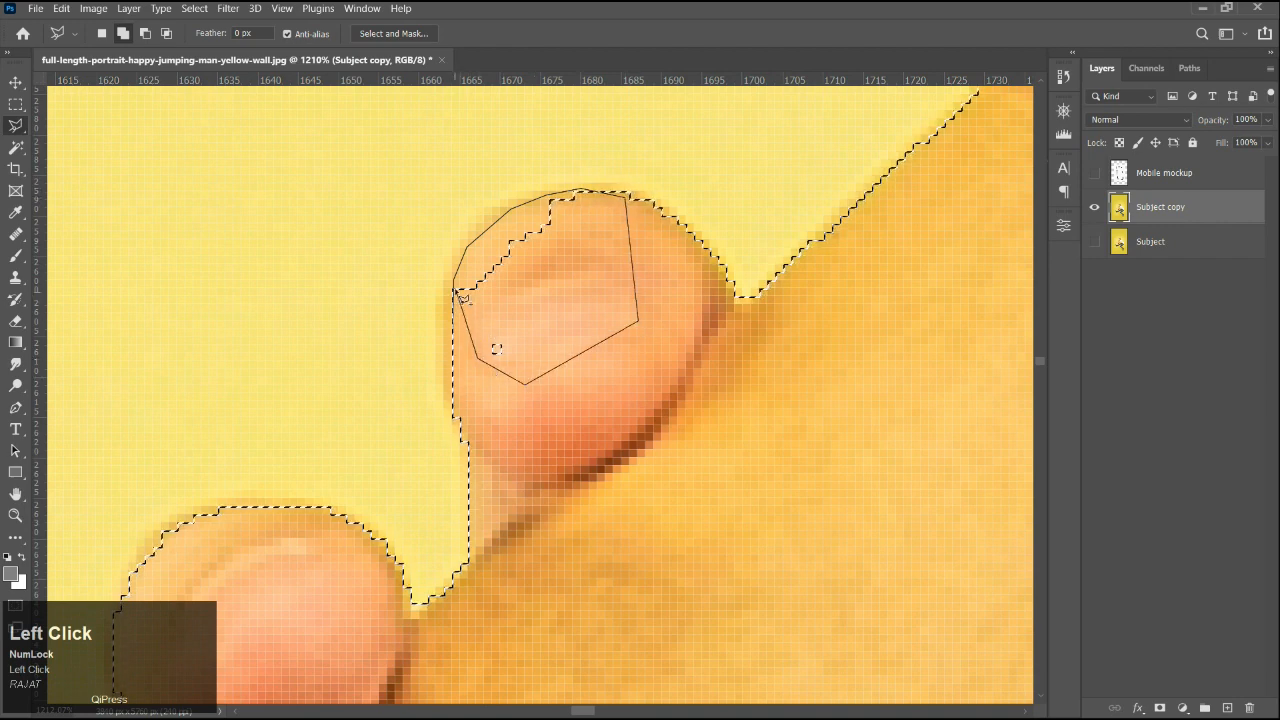
pyautogui.click(458, 310)
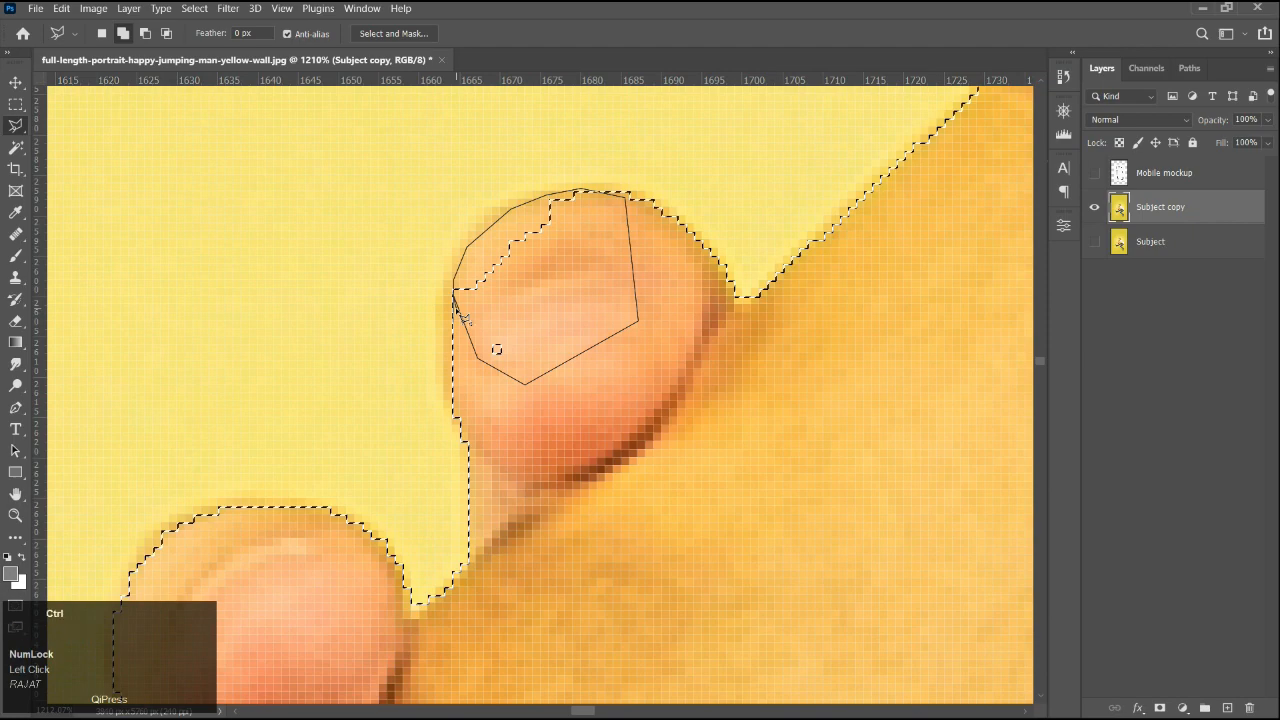
# Examine the selection outline around the man's head, arms, shirt, legs and shoes.
pyautogui.scroll(-3, 472, 318)
pyautogui.scroll(-10, 481, 318)
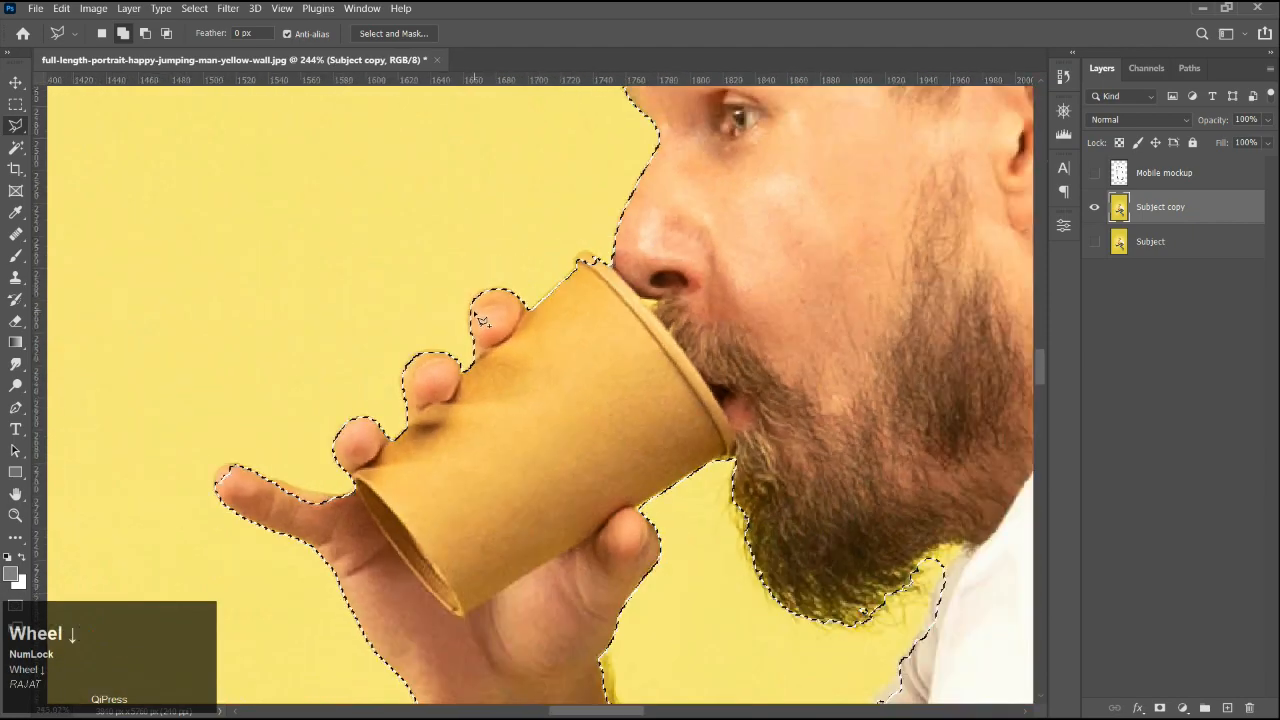
pyautogui.scroll(-4, 480, 315)
pyautogui.press('space')
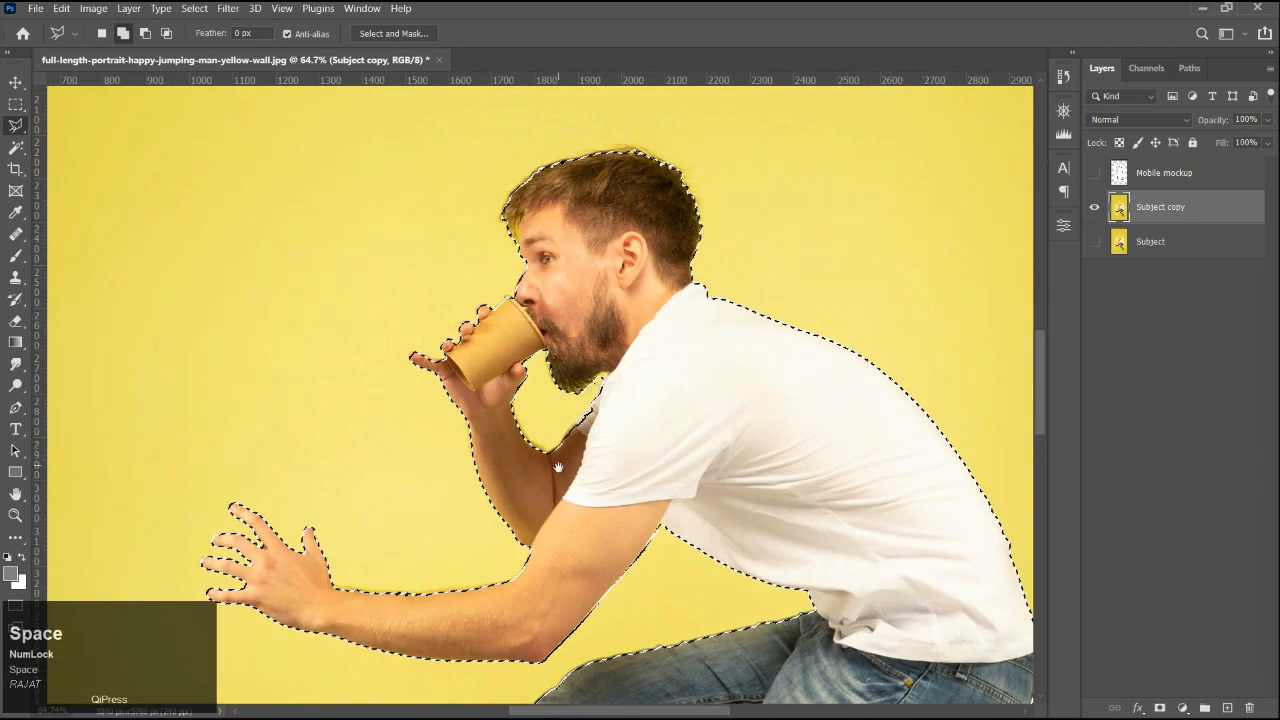
pyautogui.moveTo(557, 466); pyautogui.dragTo(545, 370)
pyautogui.scroll(1, 552, 368)
pyautogui.scroll(-4, 650, 468)
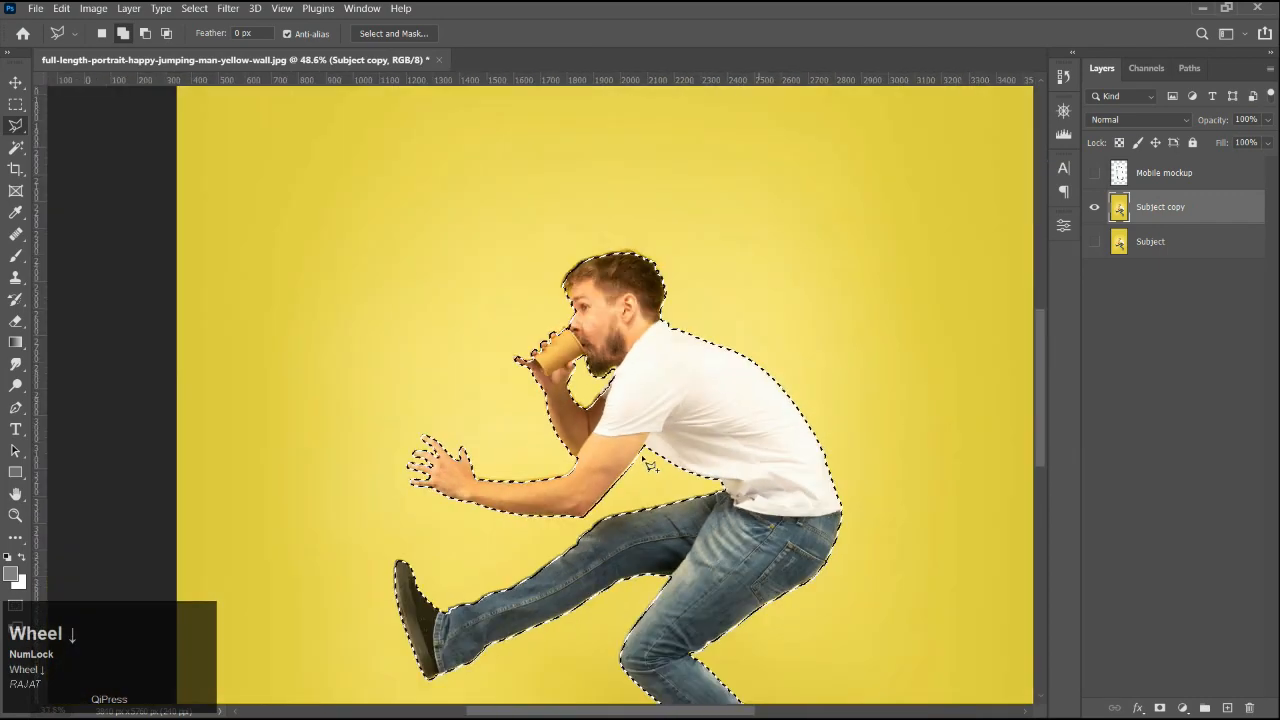
pyautogui.scroll(-2, 643, 460)
pyautogui.press('space')
pyautogui.moveTo(644, 466); pyautogui.dragTo(580, 301)
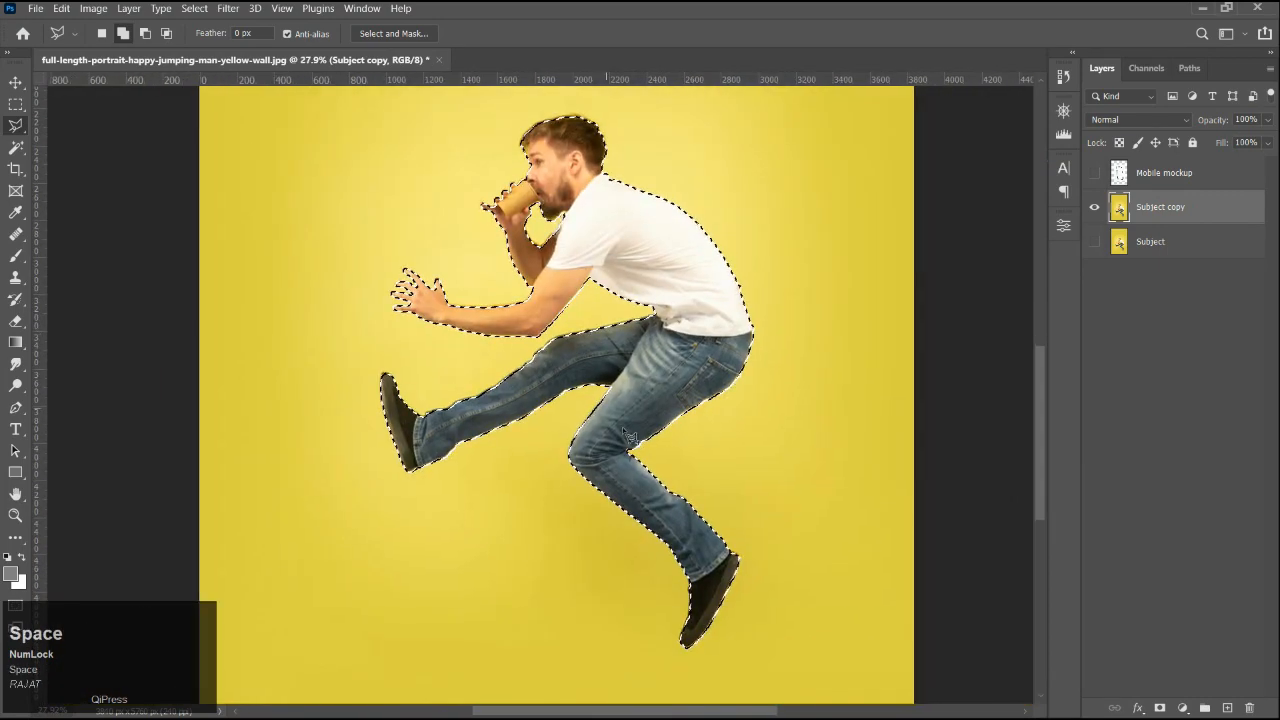
# Refine the man's selection in Select and Mask with Decontaminate Colors at 100%, outputting to a new layer with layer mask.
pyautogui.scroll(5, 668, 543)
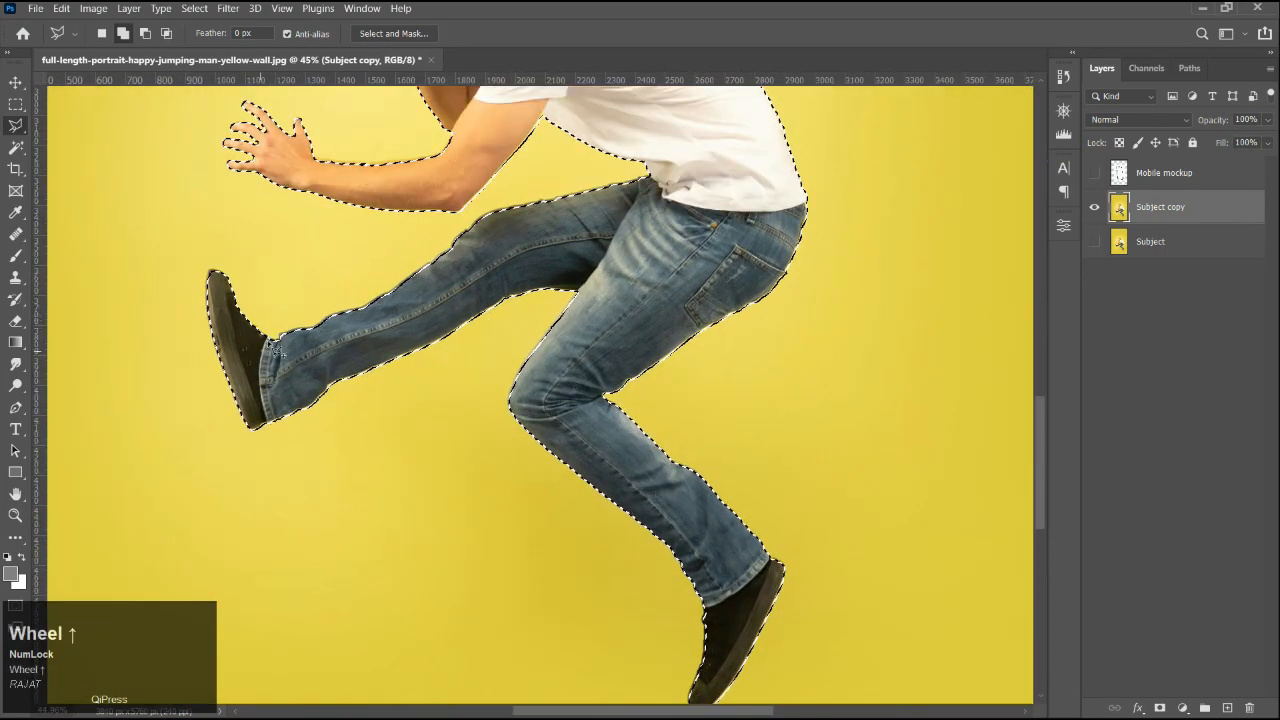
pyautogui.scroll(3, 274, 350)
pyautogui.press('space')
pyautogui.moveTo(620, 95); pyautogui.dragTo(693, 320)
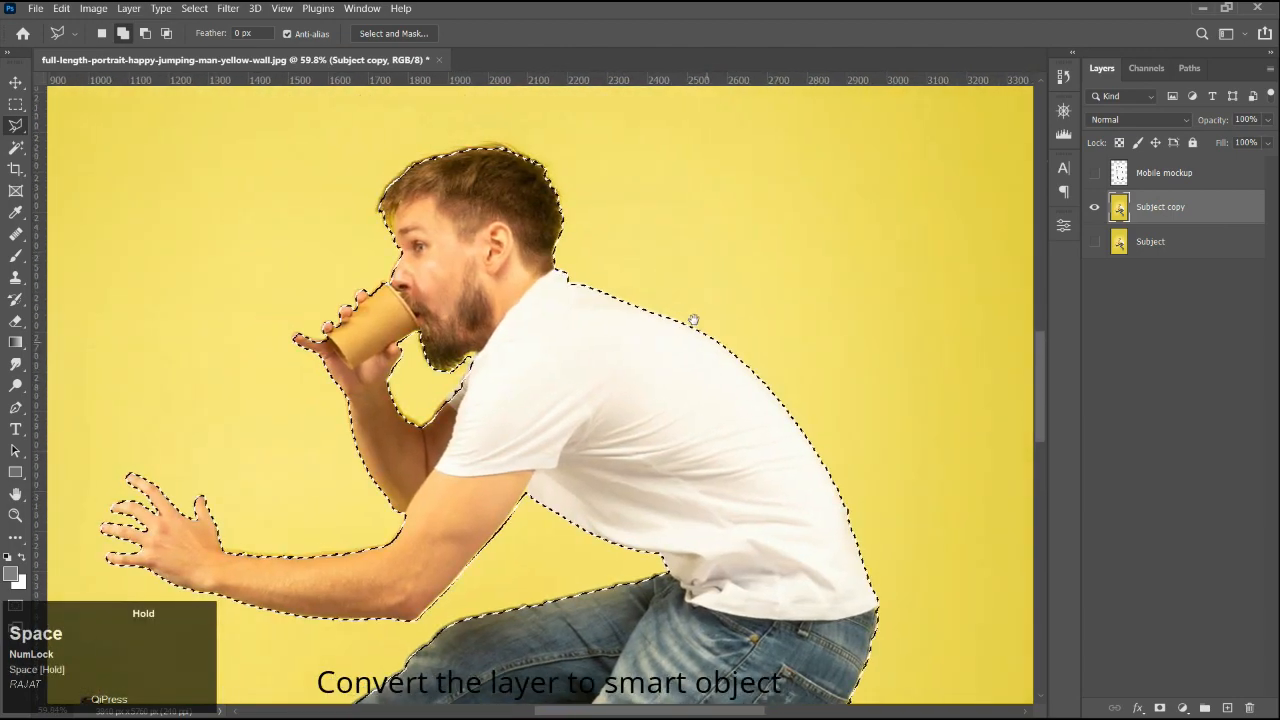
pyautogui.scroll(2, 450, 287)
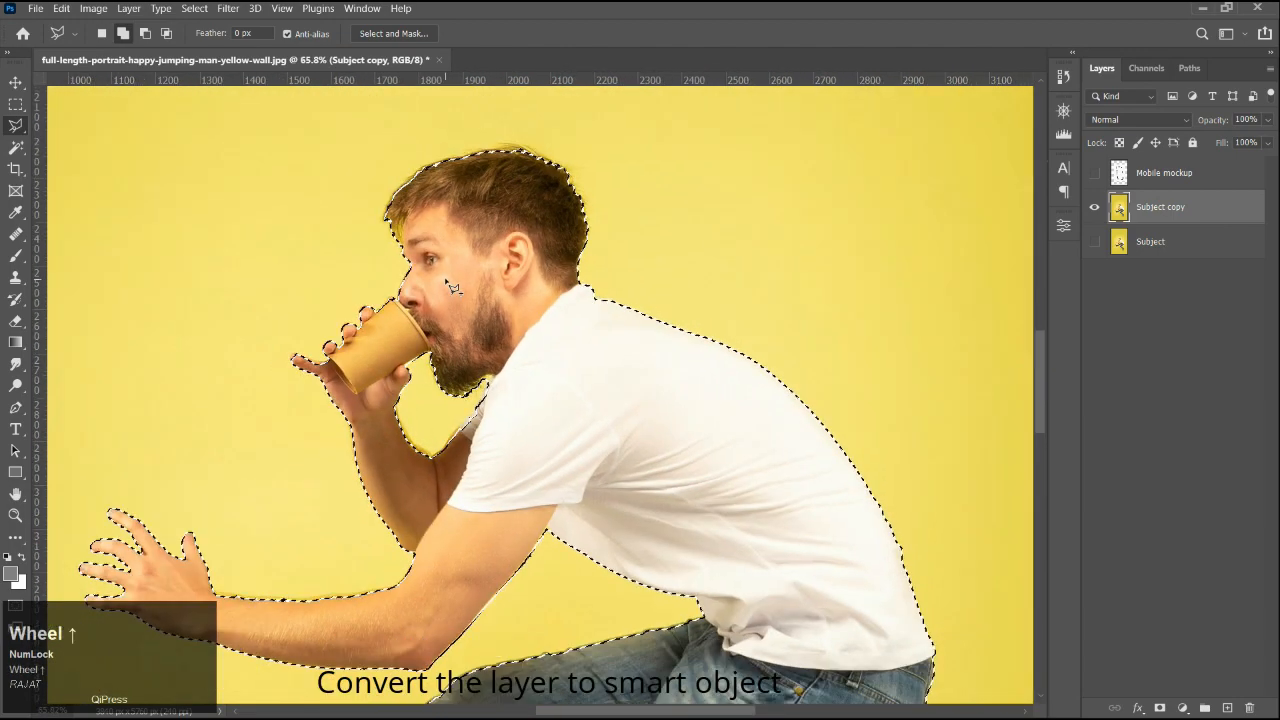
pyautogui.scroll(-5, 450, 287)
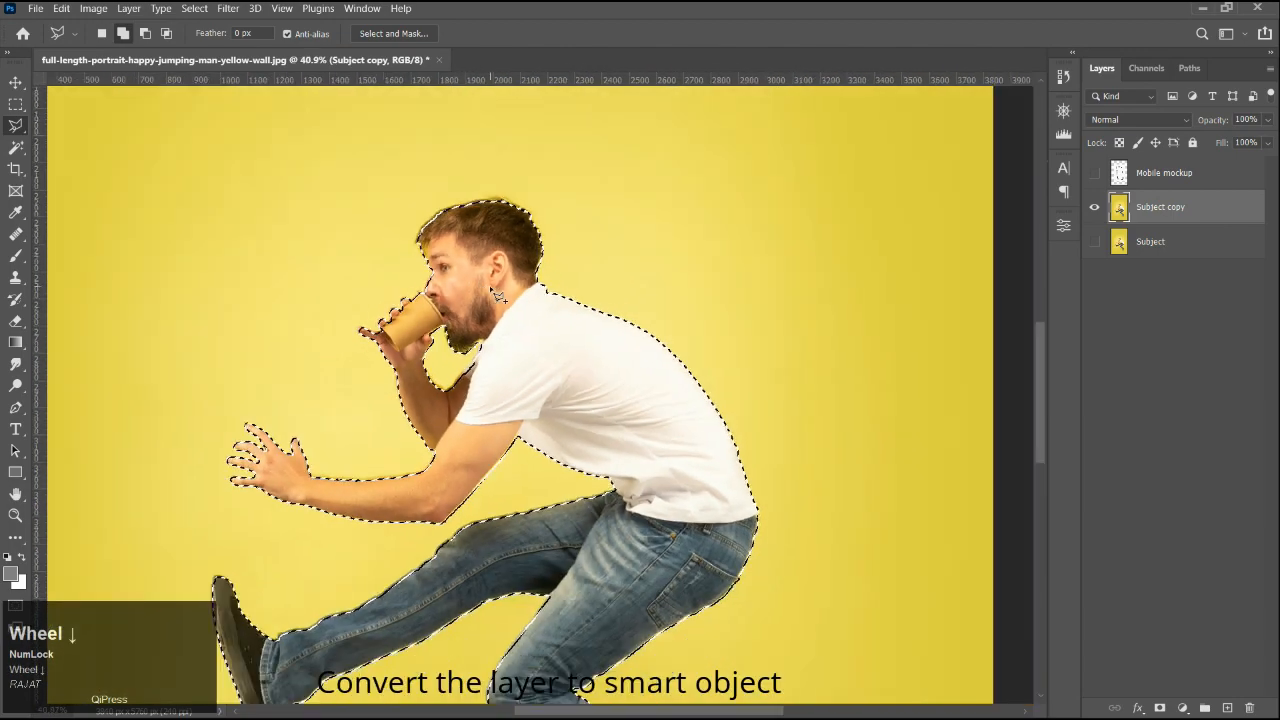
pyautogui.click(420, 33)
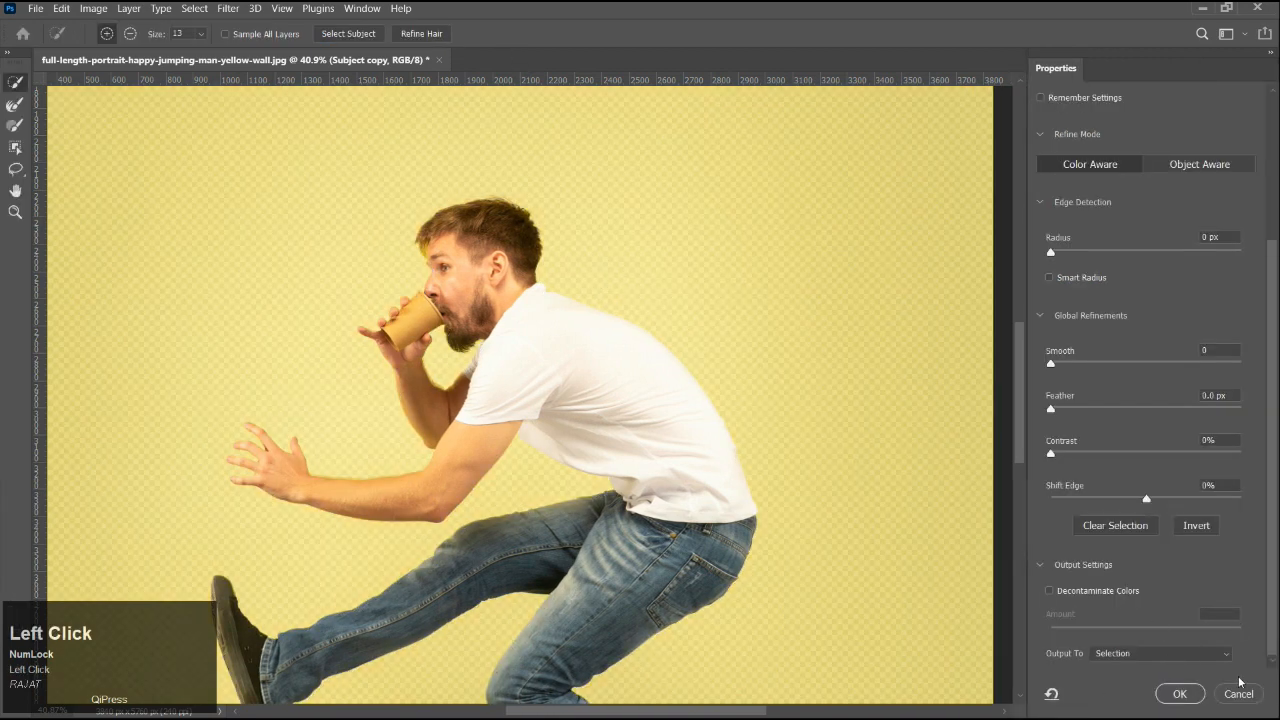
pyautogui.click(1050, 591)
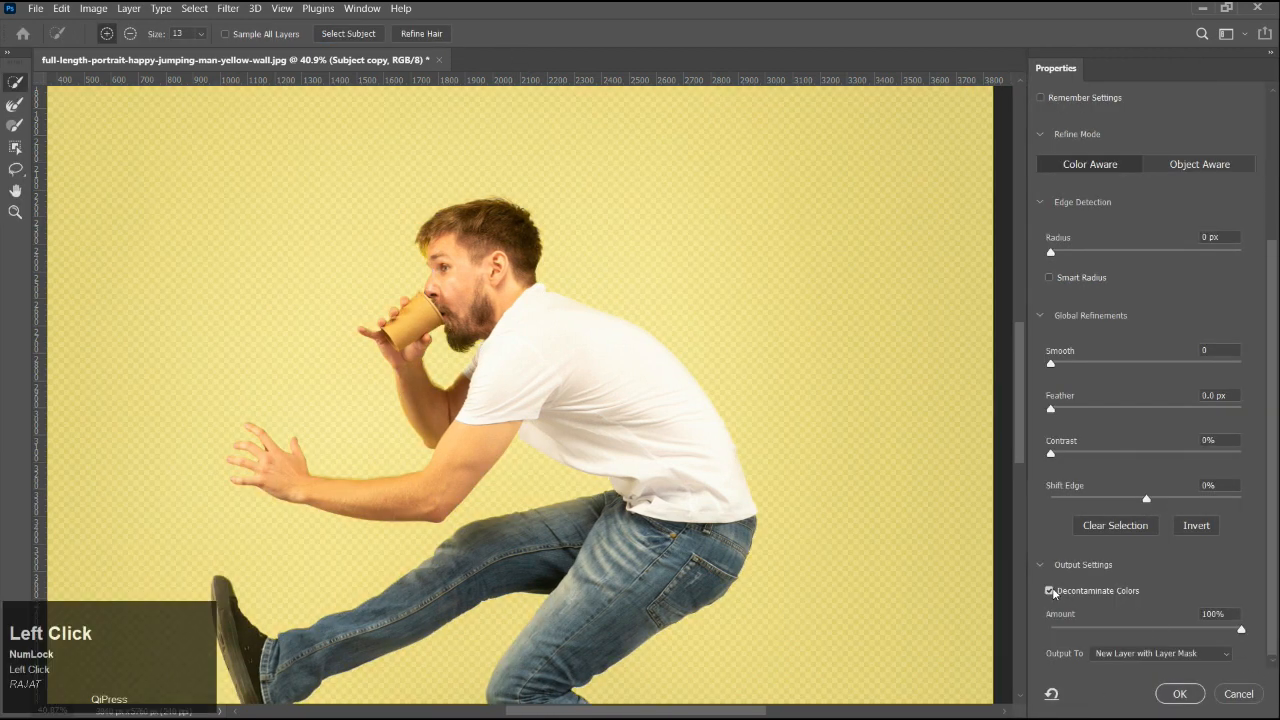
pyautogui.click(1180, 694)
# Convert the masked layer of the cut-out man, Subject copy 2, to a smart object.
pyautogui.scroll(-3, 607, 345)
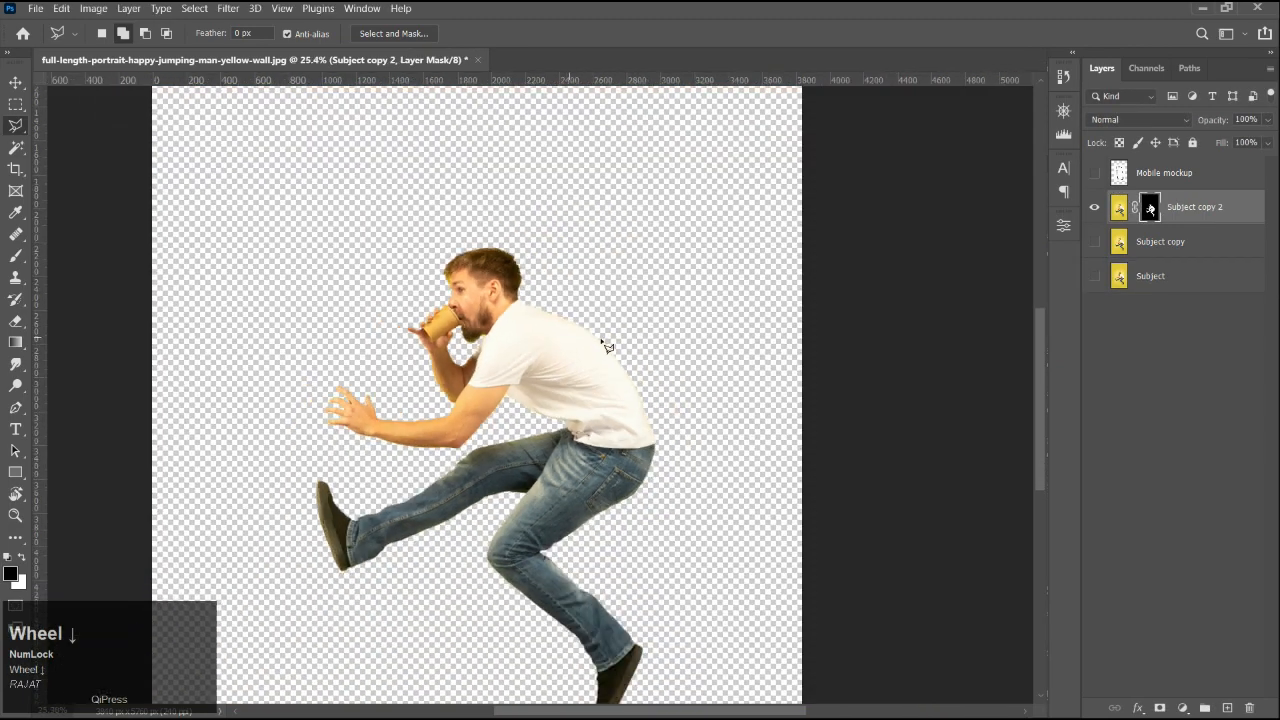
pyautogui.scroll(-1, 607, 345)
pyautogui.click(15, 84)
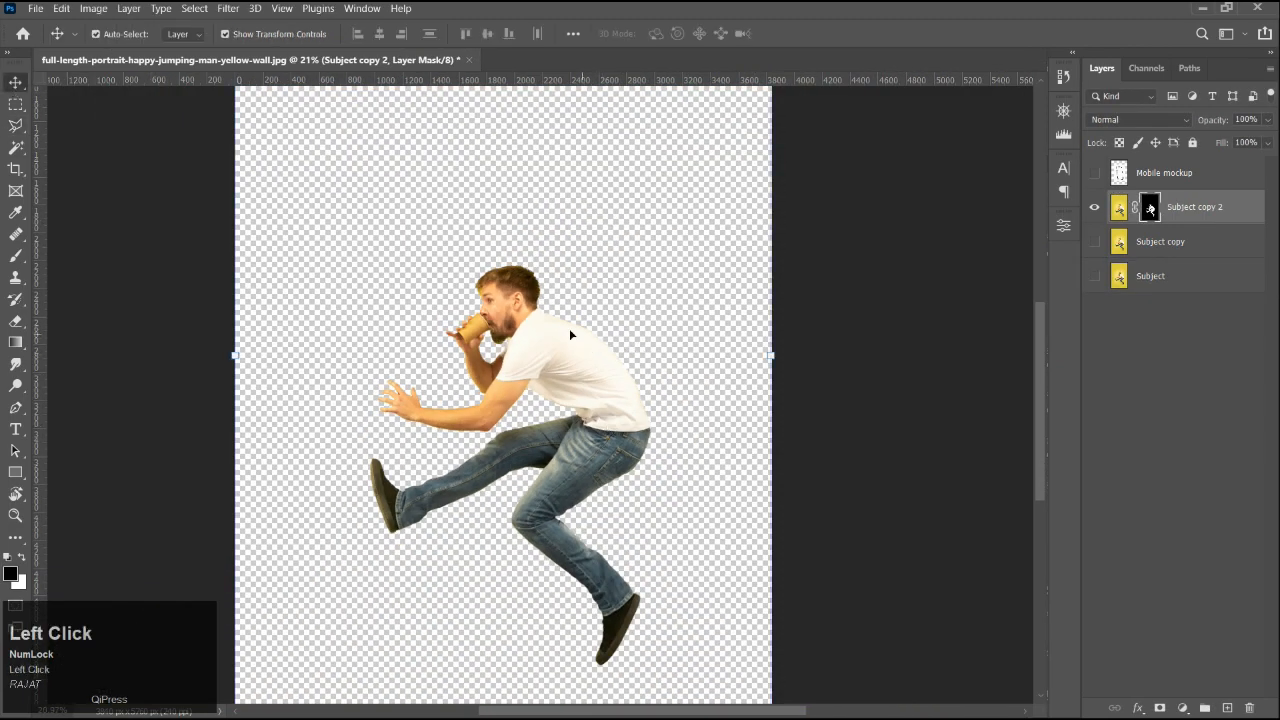
pyautogui.rightClick(1218, 216)
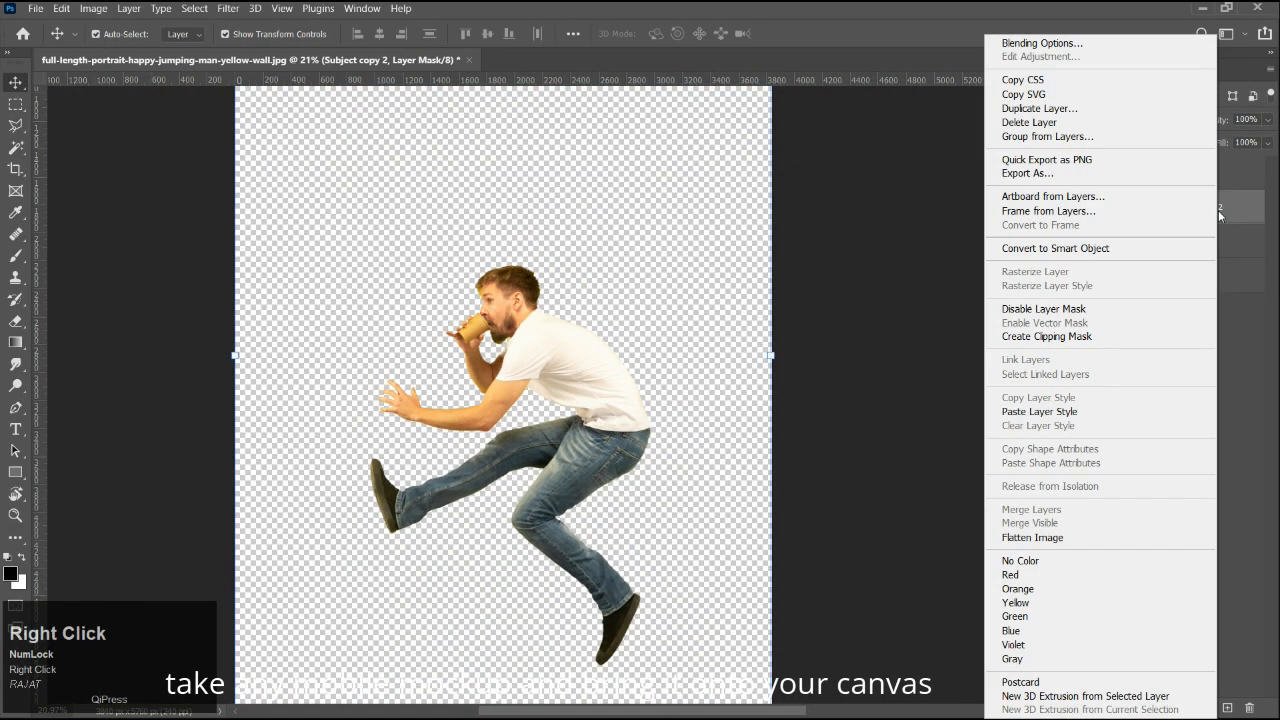
pyautogui.click(1078, 254)
pyautogui.scroll(-1, 614, 366)
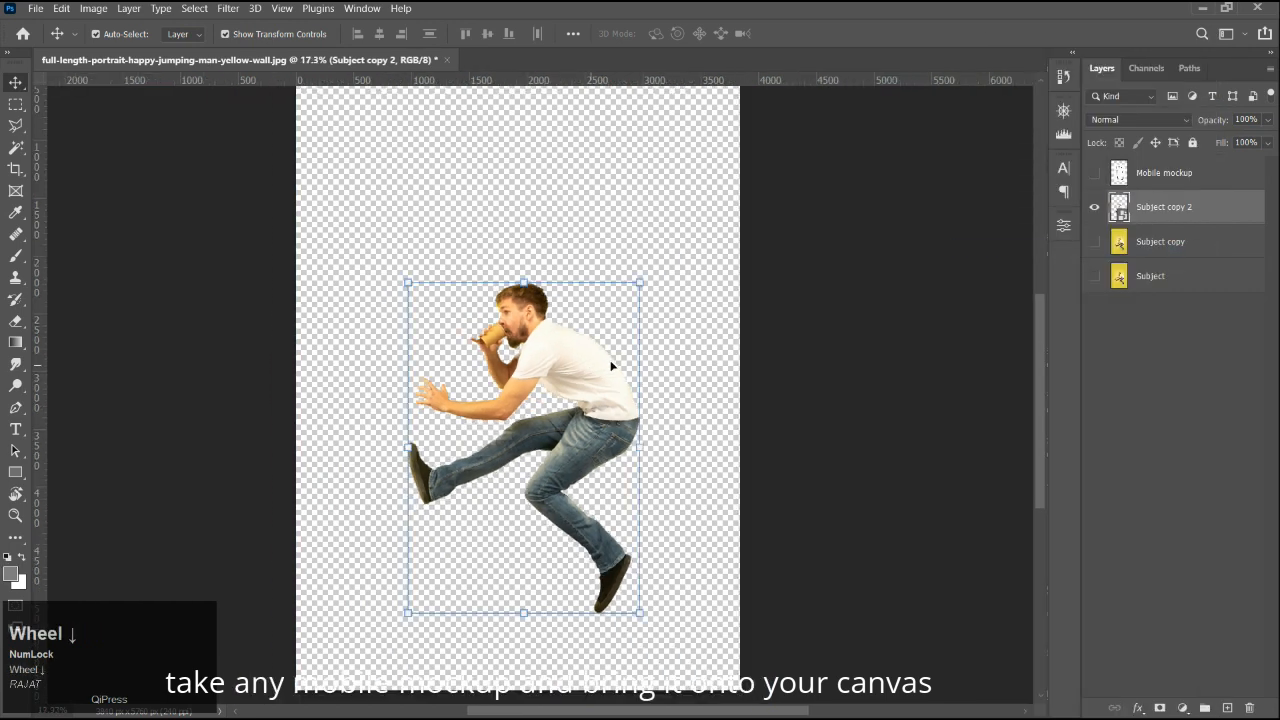
# Hide the cut-out man's layer and show the Mobile mockup layer.
pyautogui.click(818, 363)
pyautogui.click(620, 398)
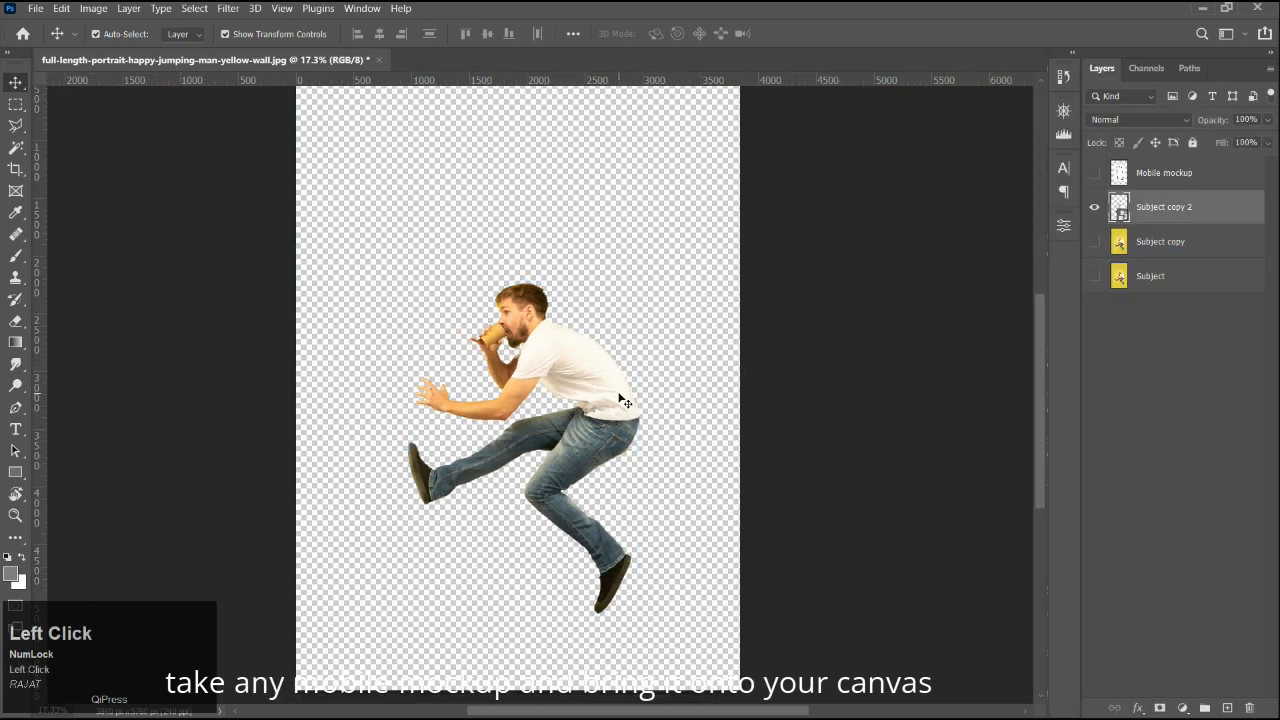
pyautogui.click(1094, 208)
pyautogui.click(1094, 173)
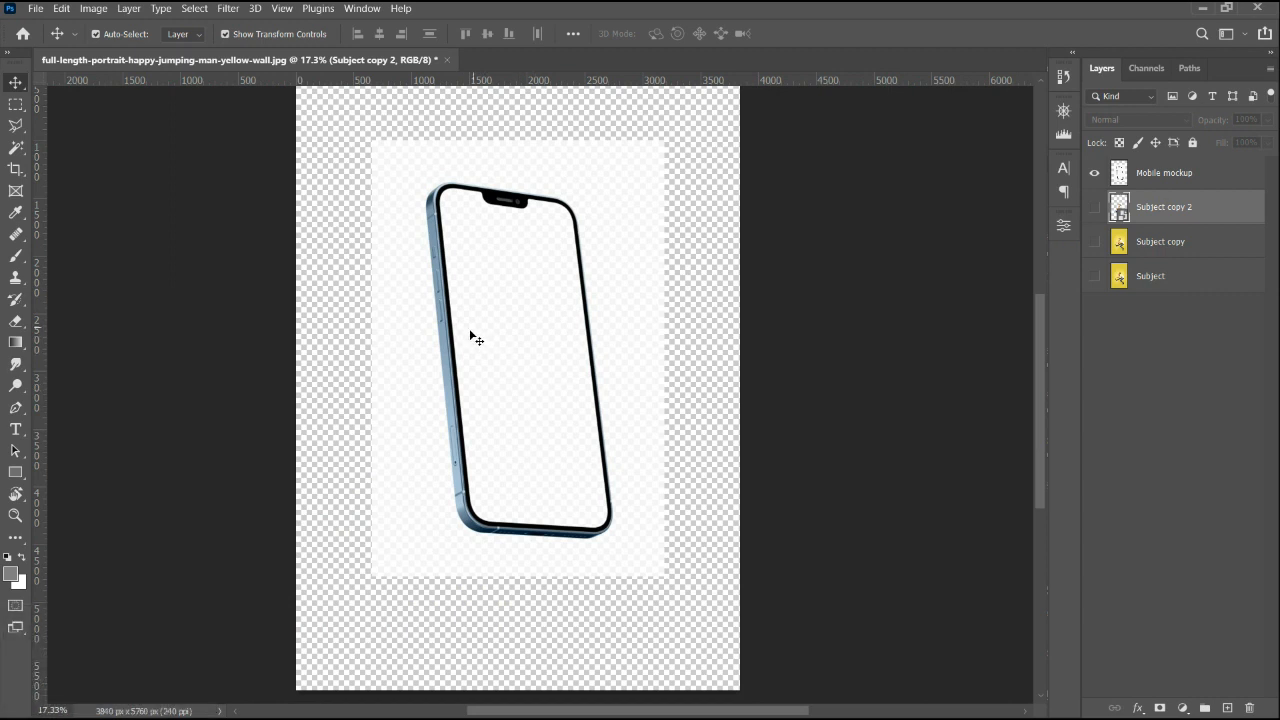
# Remove the white background around the phone on the Mobile mockup layer with the Magic Wand at tolerance 50, and deselect.
pyautogui.click(18, 149)
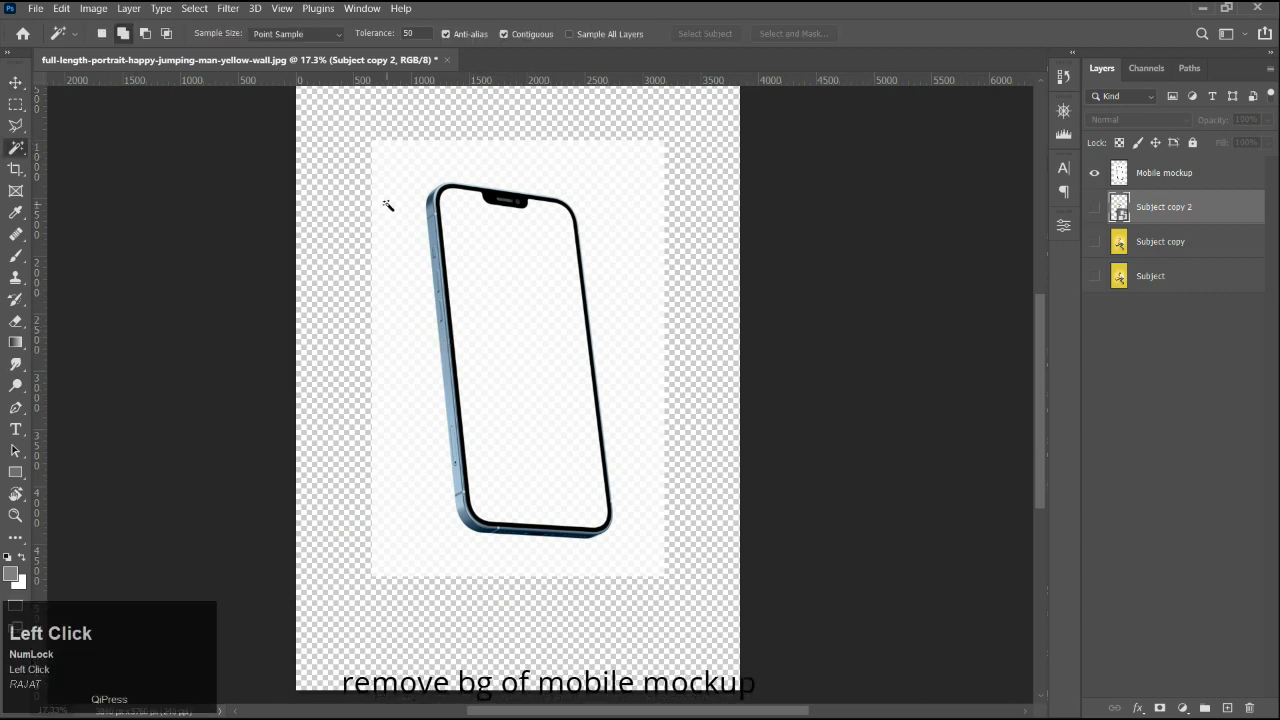
pyautogui.click(390, 212)
pyautogui.hotkey('ctrl', 'd')
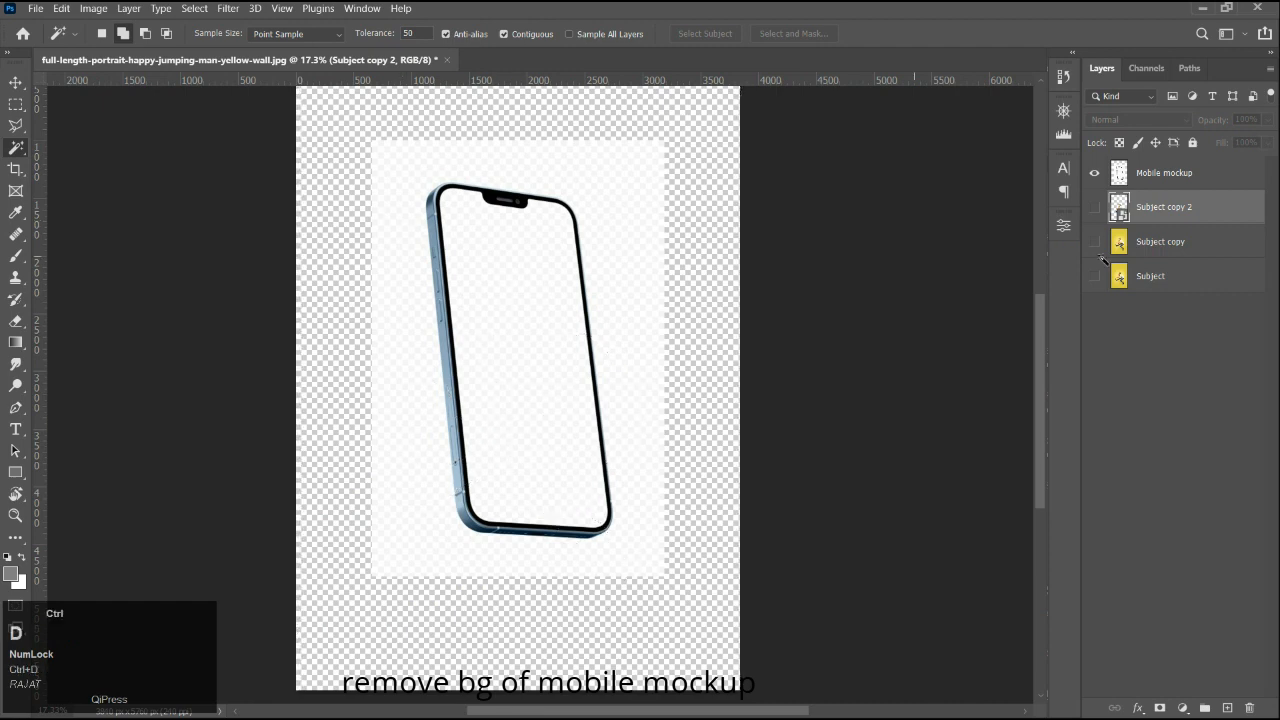
pyautogui.click(1175, 180)
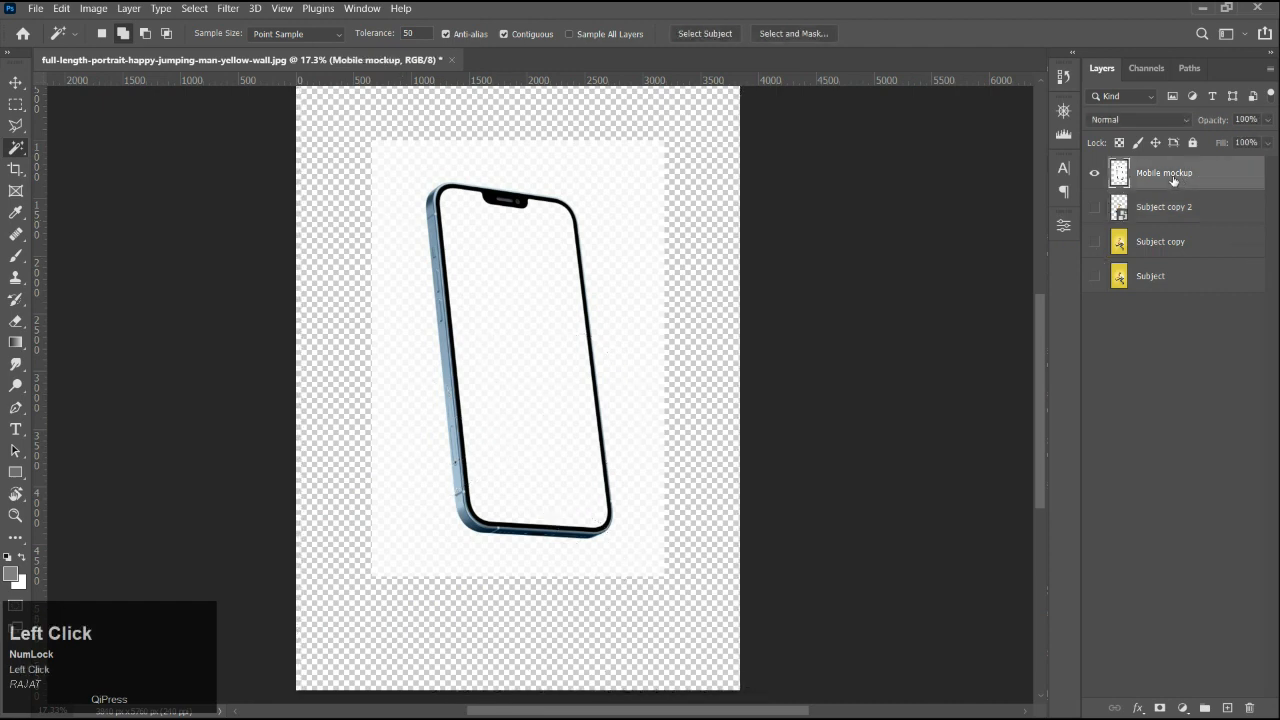
pyautogui.click(413, 214)
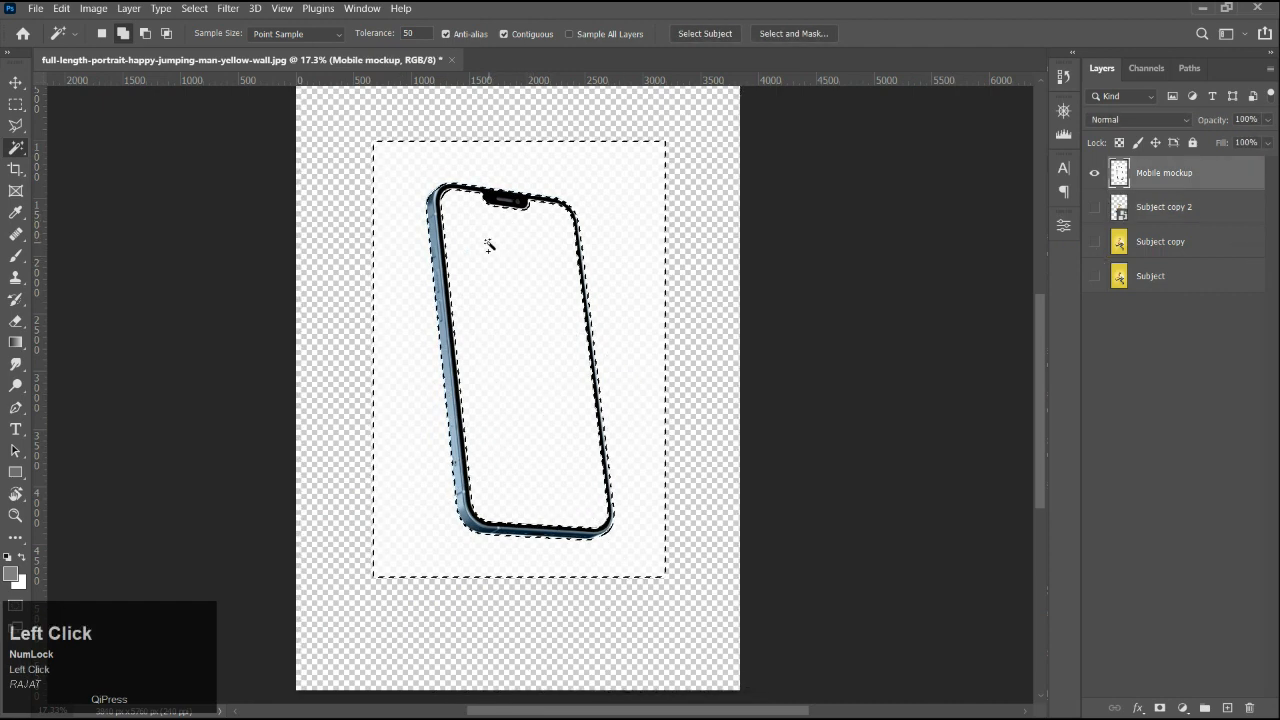
pyautogui.scroll(-3, 489, 245)
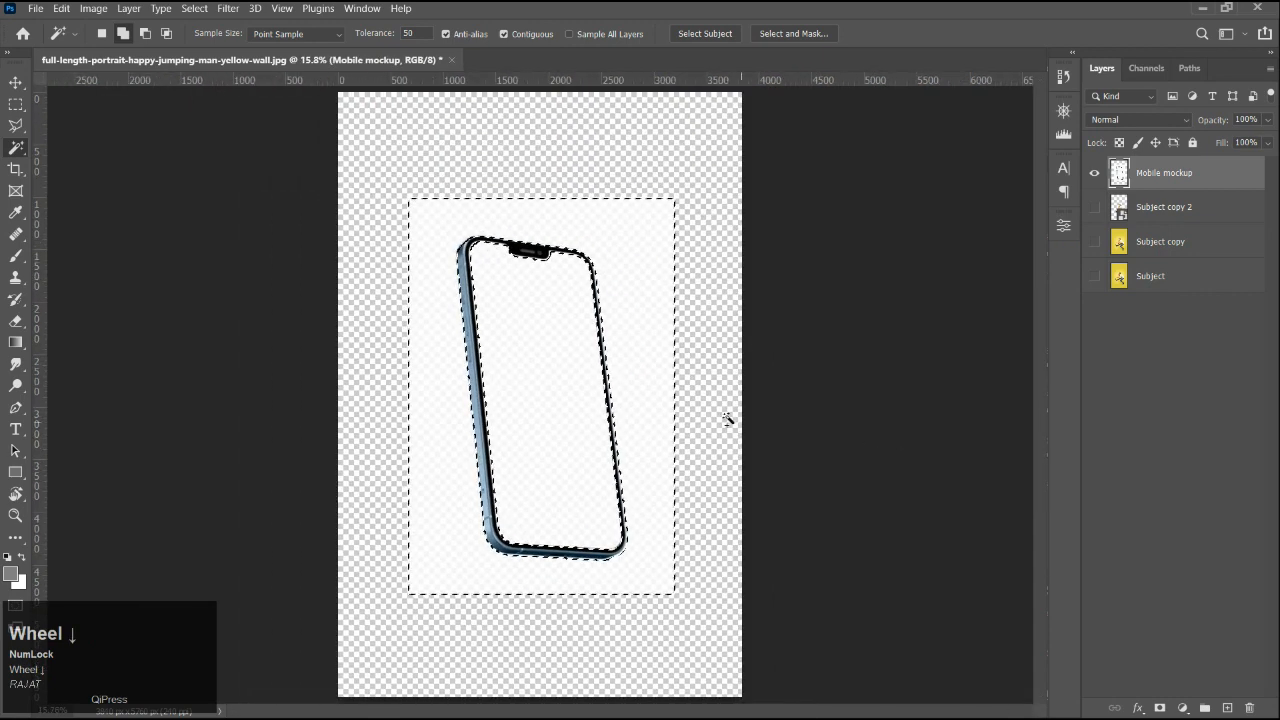
pyautogui.rightClick(577, 353)
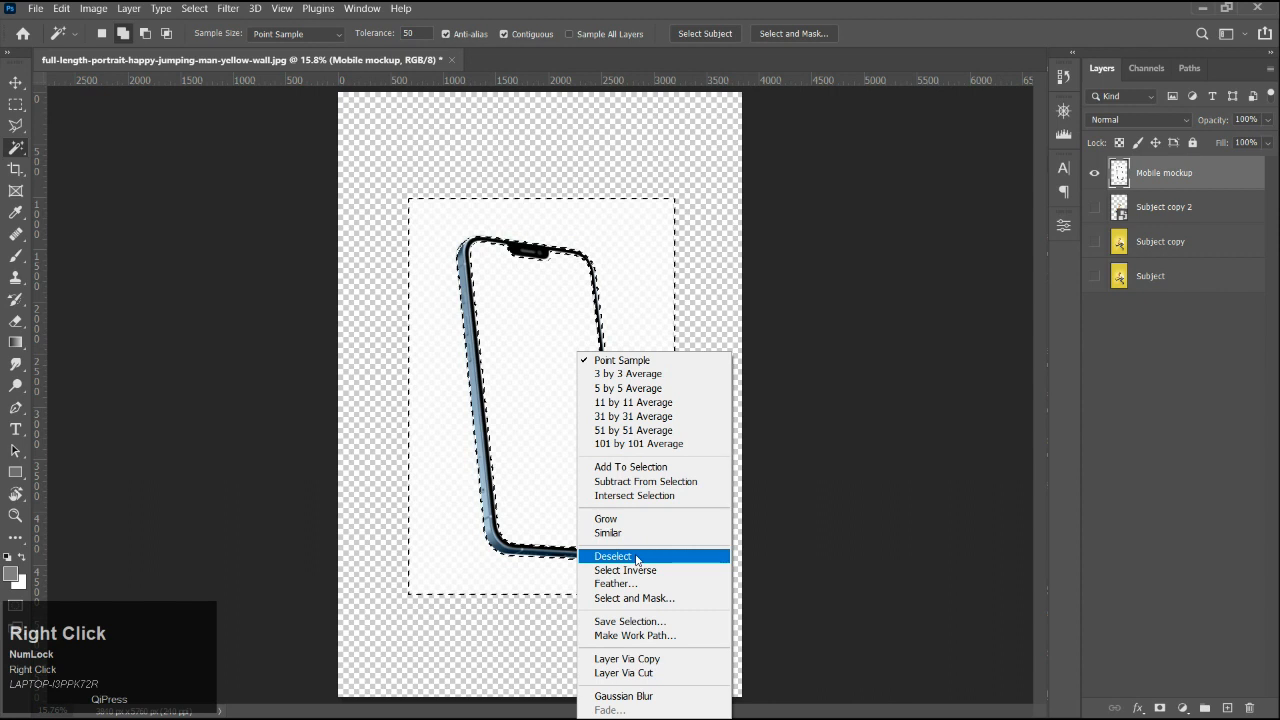
pyautogui.click(613, 556)
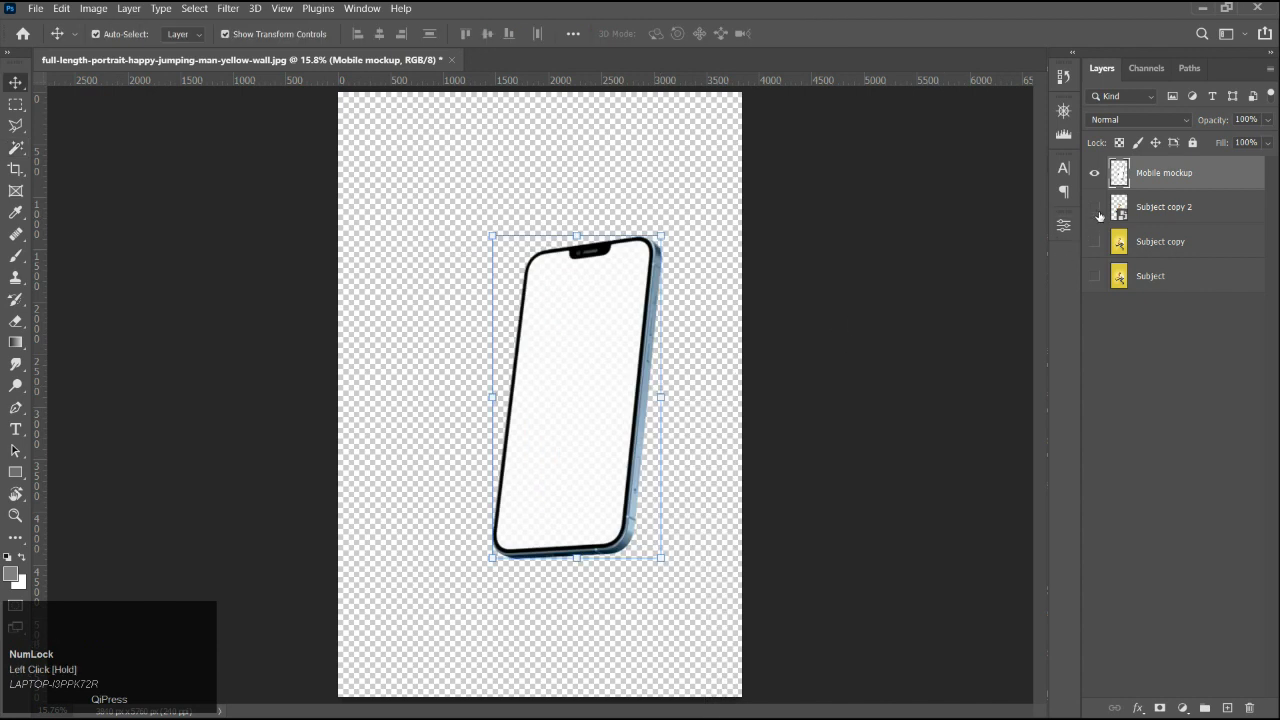
# Show the cut-out man, place his layer above Mobile mockup, and move him so he overlaps the phone's left edge.
pyautogui.click(1095, 207)
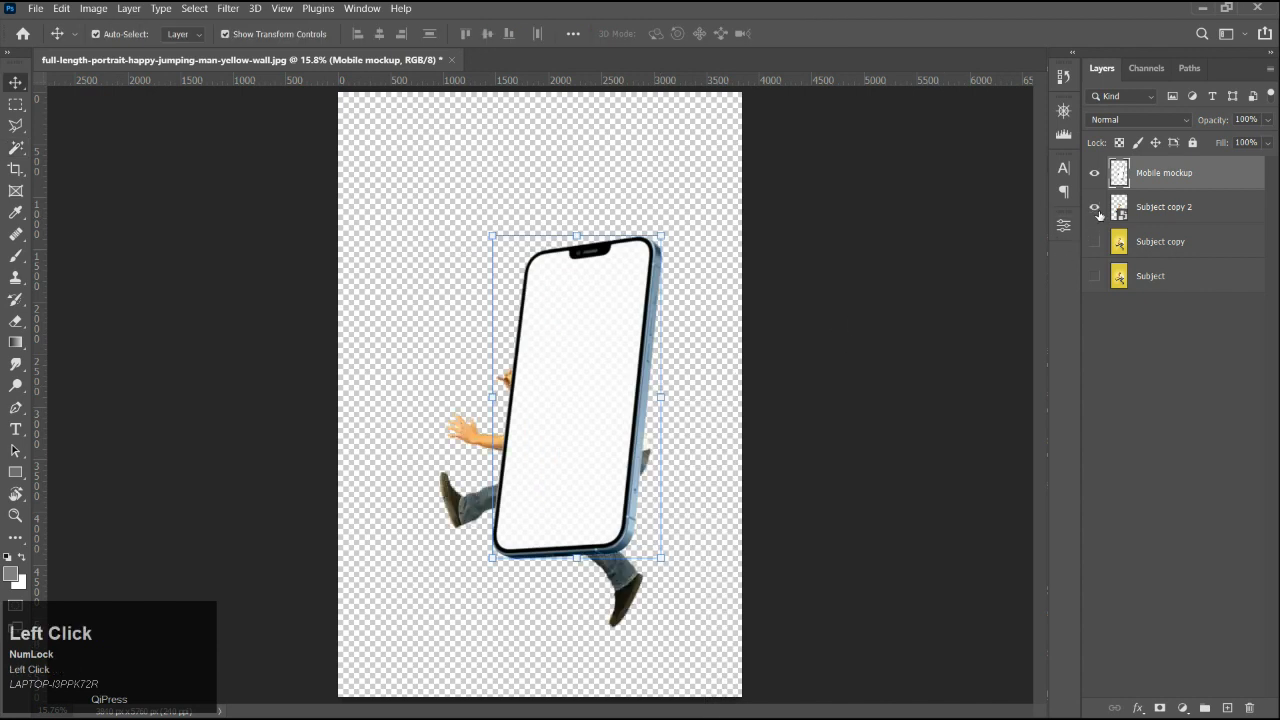
pyautogui.moveTo(1150, 207); pyautogui.dragTo(1150, 172)
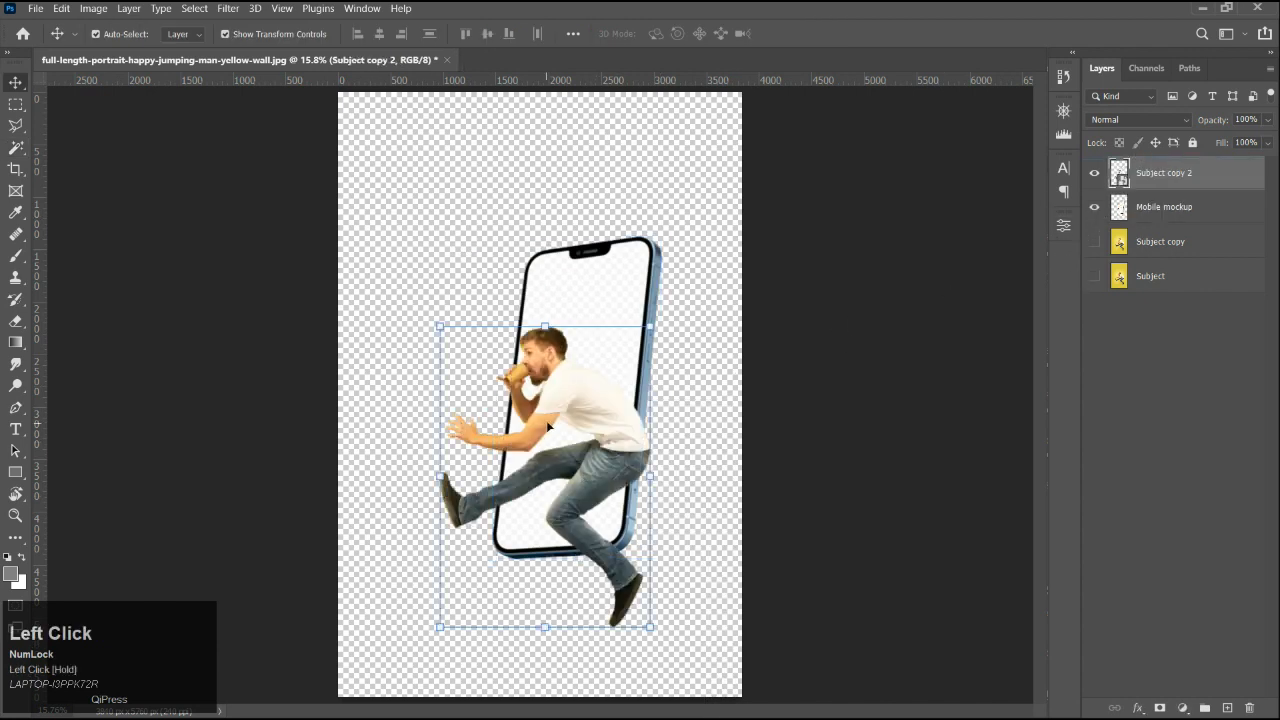
pyautogui.moveTo(549, 427); pyautogui.dragTo(542, 388)
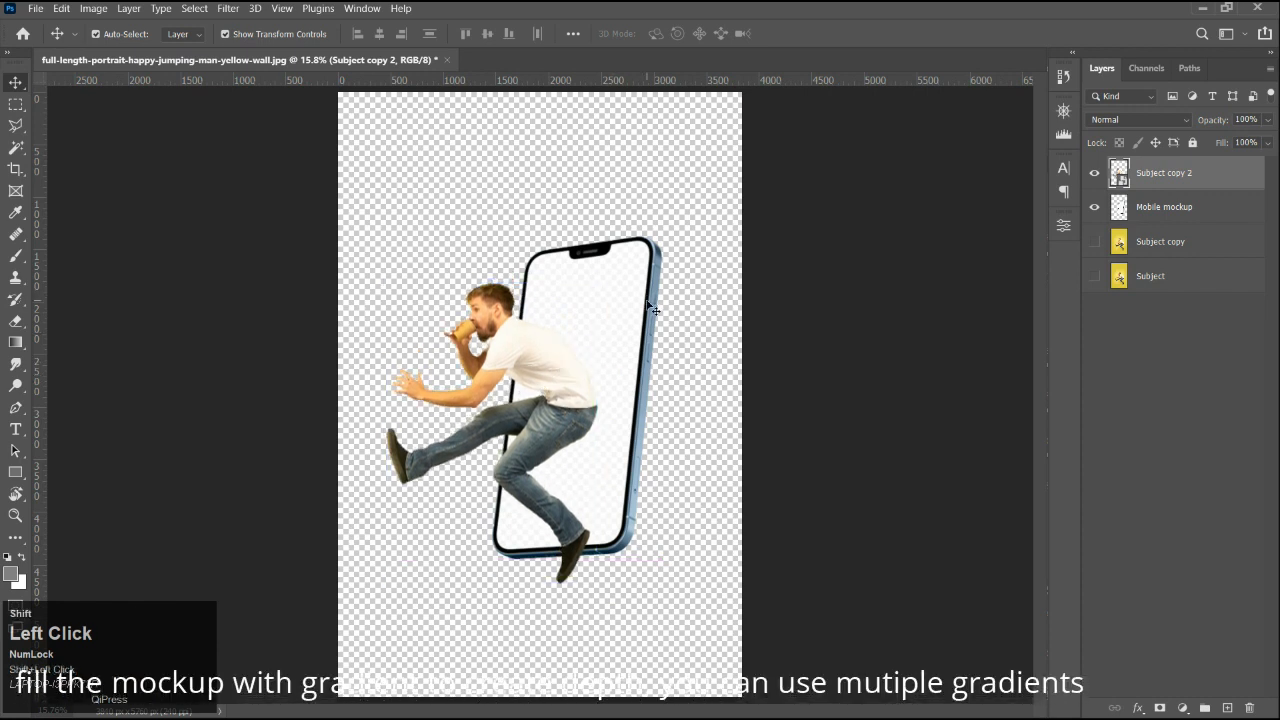
# Select the phone together with the man and shift both slightly lower on the canvas.
pyautogui.keyDown('shift'); pyautogui.click(641, 351); pyautogui.keyUp('shift')
pyautogui.moveTo(641, 351); pyautogui.dragTo(642, 372)
pyautogui.click(912, 408)
# Enlarge the man to about 104% and shift him slightly upward in front of the phone.
pyautogui.click(535, 448)
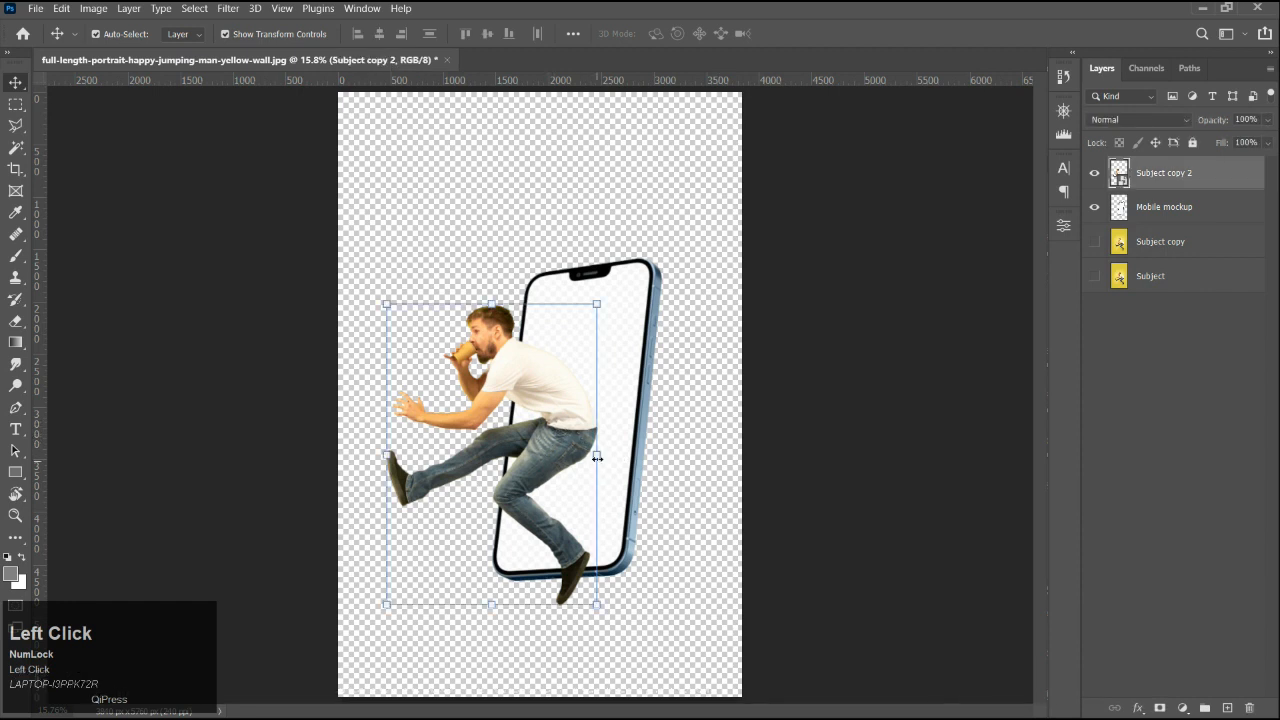
pyautogui.moveTo(598, 457); pyautogui.dragTo(566, 432)
pyautogui.click(798, 33)
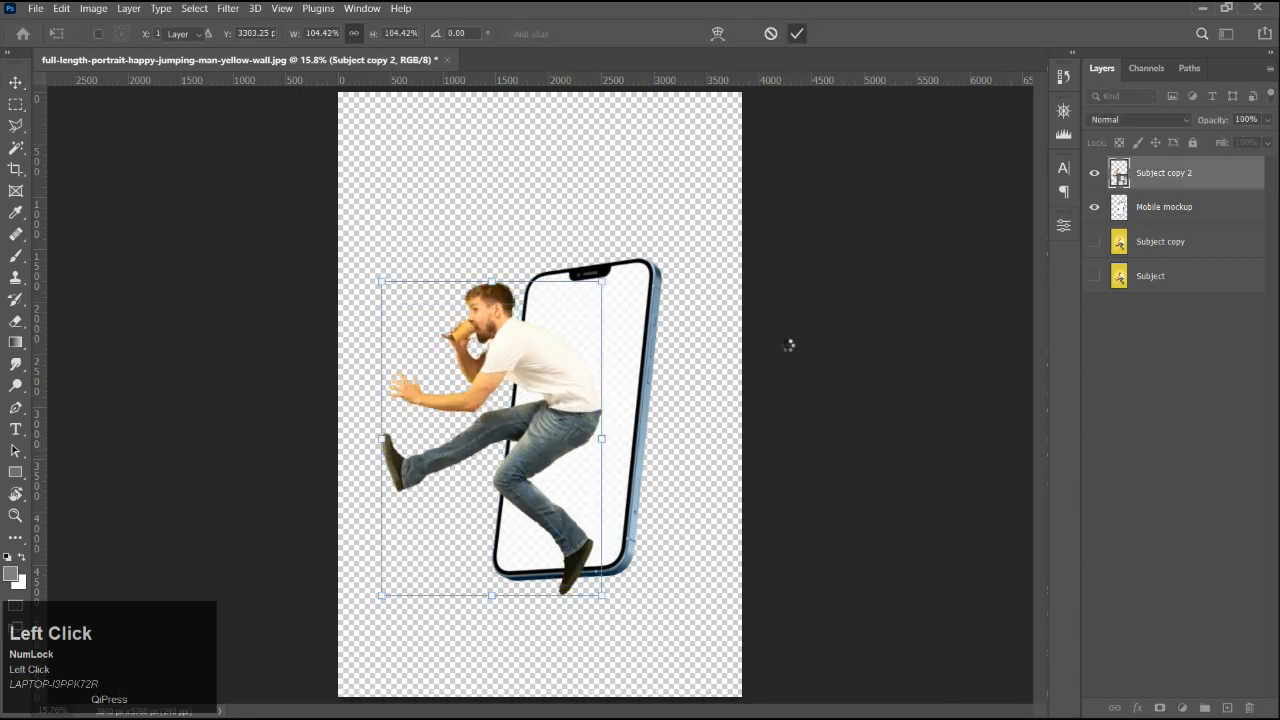
pyautogui.click(785, 341)
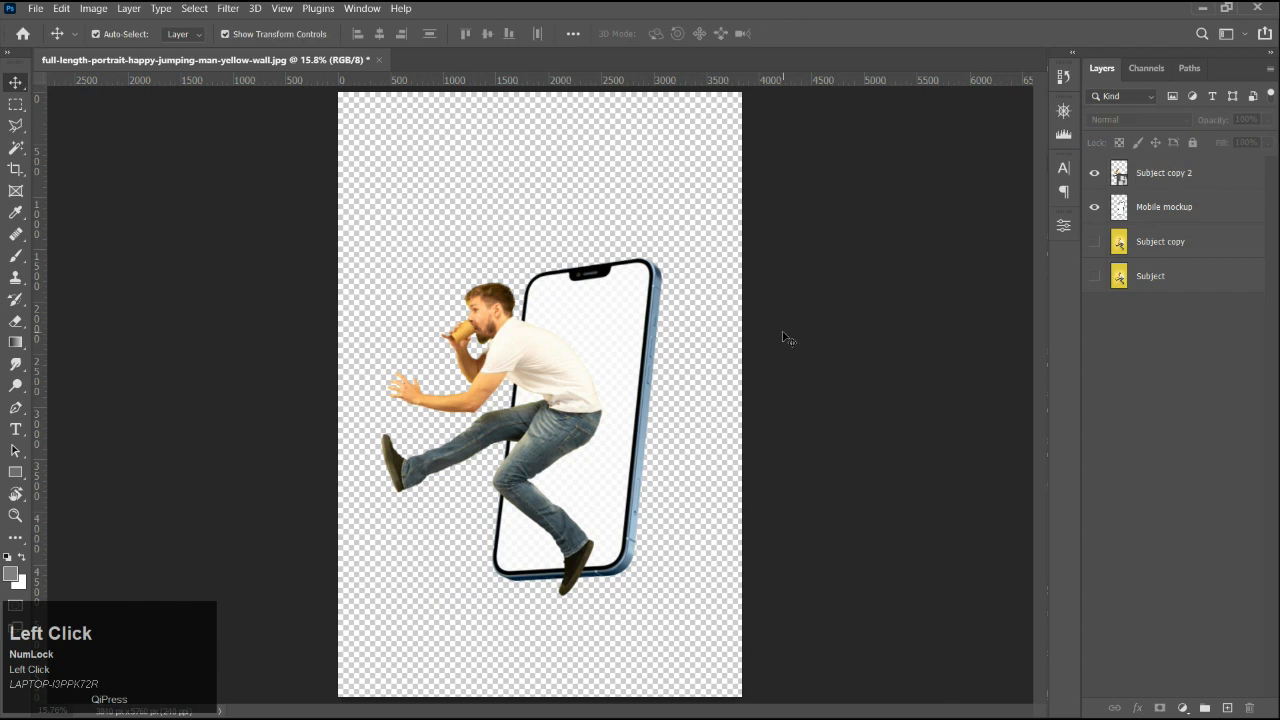
# Hide the man's layer and select the phone's white screen area on the Mobile mockup layer with the Magic Wand.
pyautogui.click(568, 372)
pyautogui.click(1094, 174)
pyautogui.click(1130, 215)
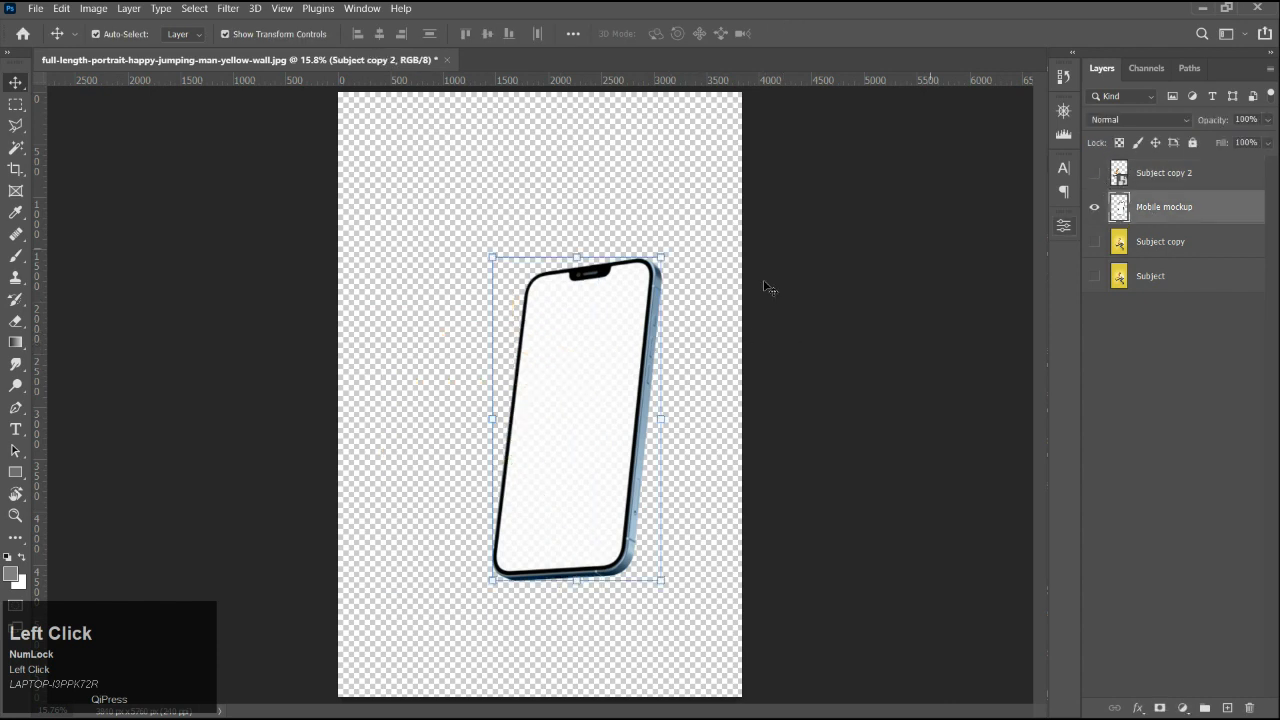
pyautogui.press('w')
pyautogui.click(567, 344)
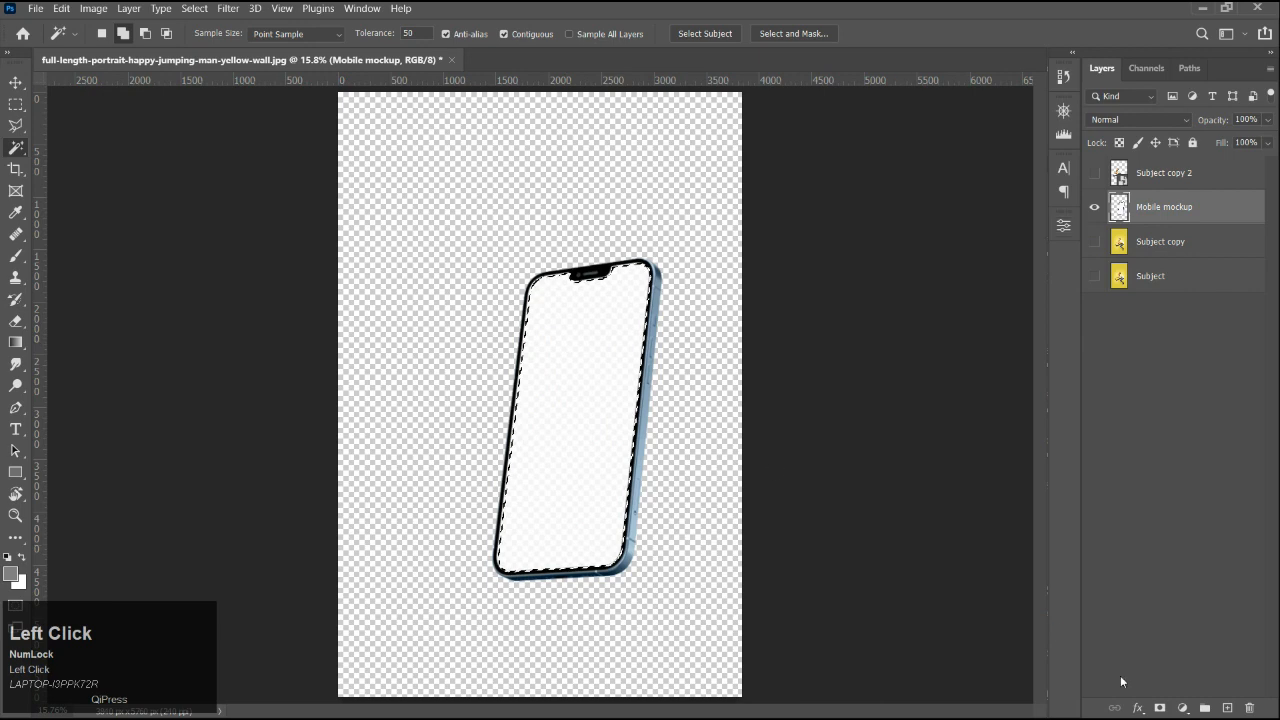
pyautogui.scroll(5, 503, 500)
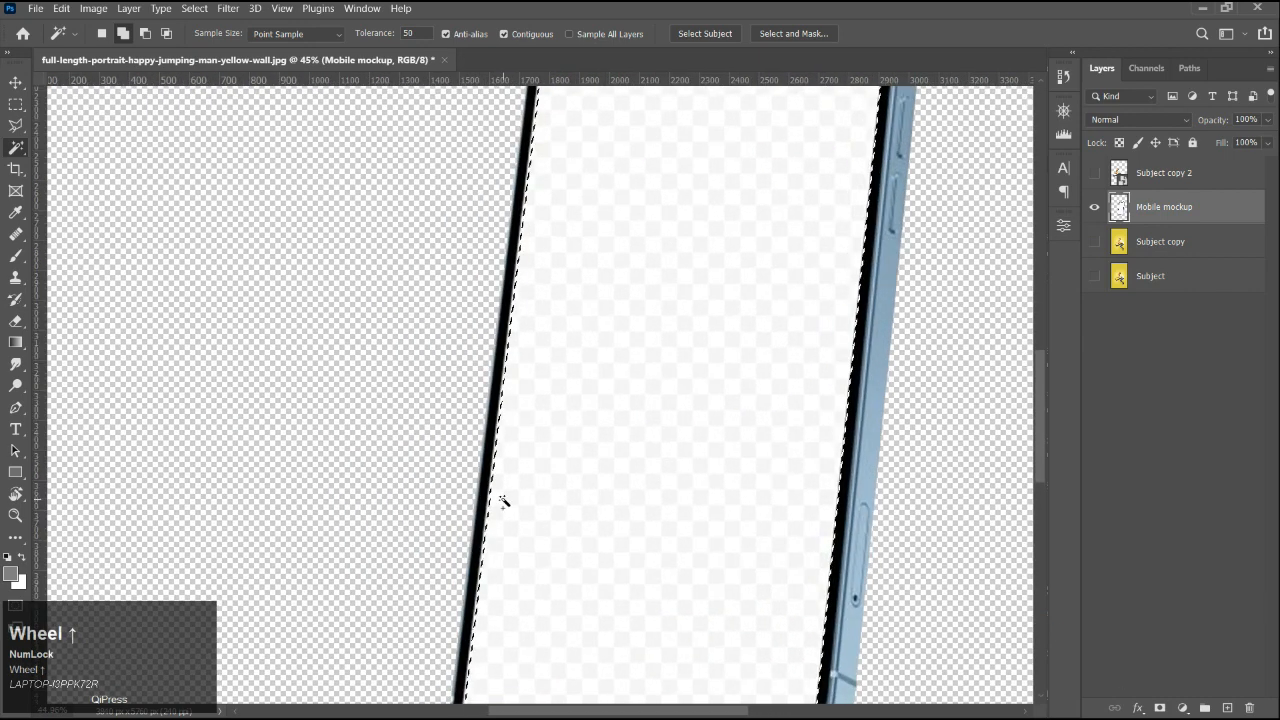
pyautogui.scroll(-5, 503, 500)
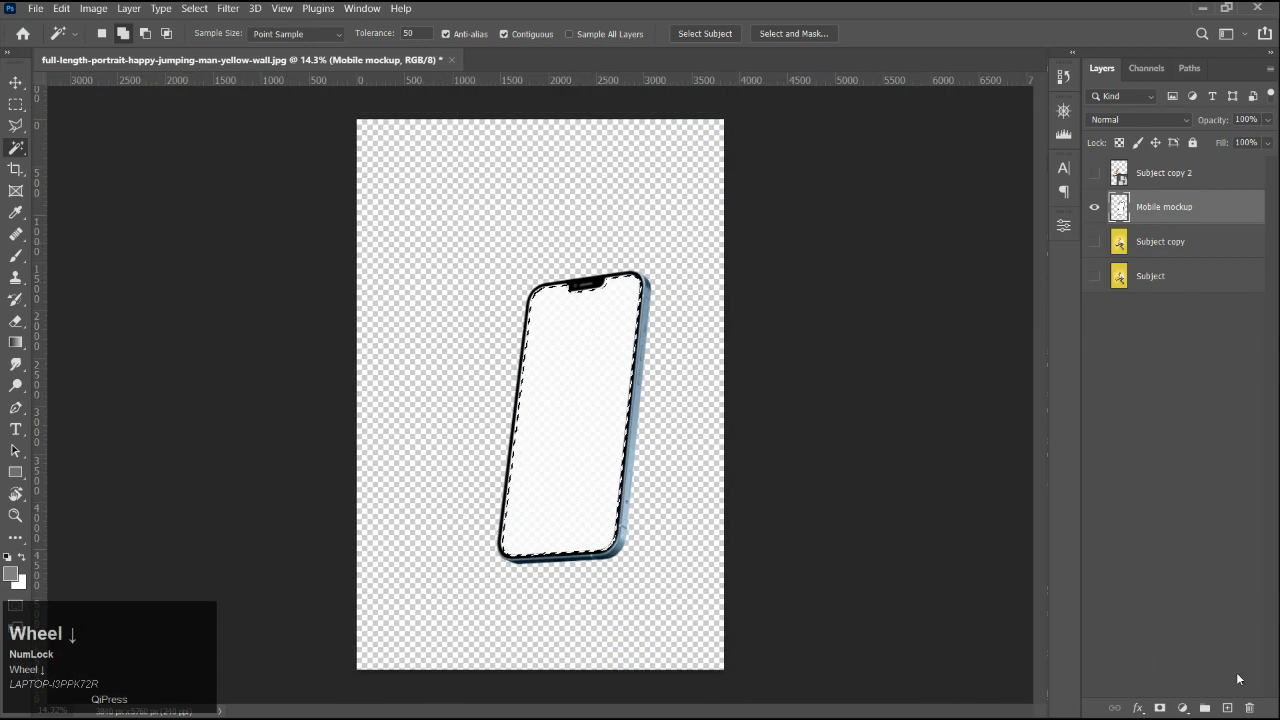
# Fill the selected phone screen with a linear Gradient Fill layer at 90° and 100% scale, and show the man's layer again.
pyautogui.click(1182, 708)
pyautogui.click(1175, 430)
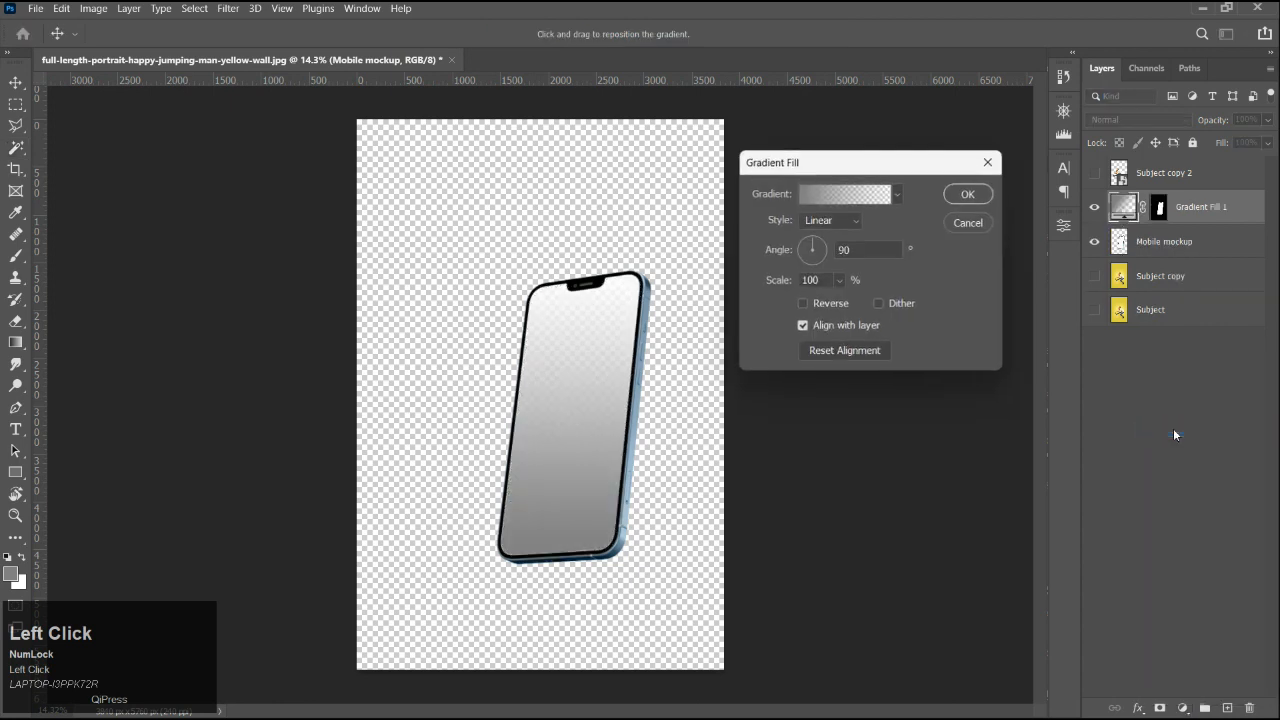
pyautogui.click(967, 194)
pyautogui.click(1094, 172)
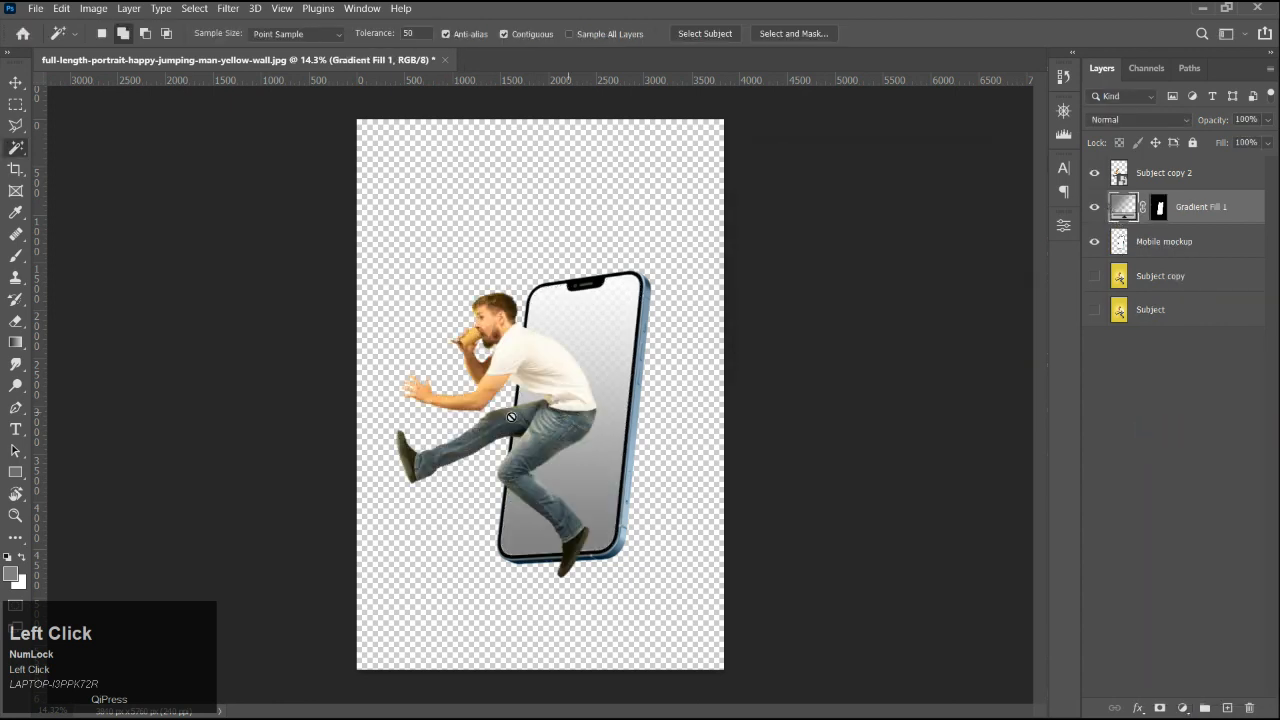
# Switch the phone screen's gradient fill to the Foreground to Background preset and set its starting stop to dark slate #353f46 sampled from the man's jeans.
pyautogui.scroll(1, 511, 416)
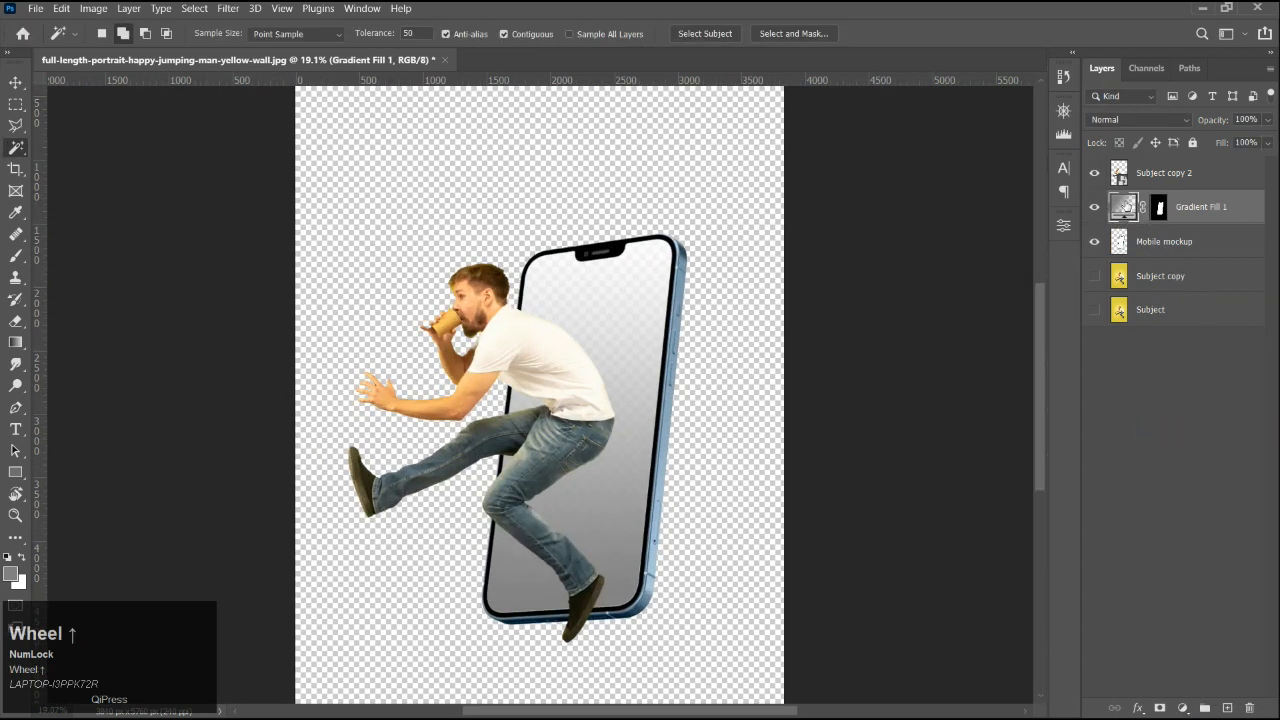
pyautogui.doubleClick(1123, 207)
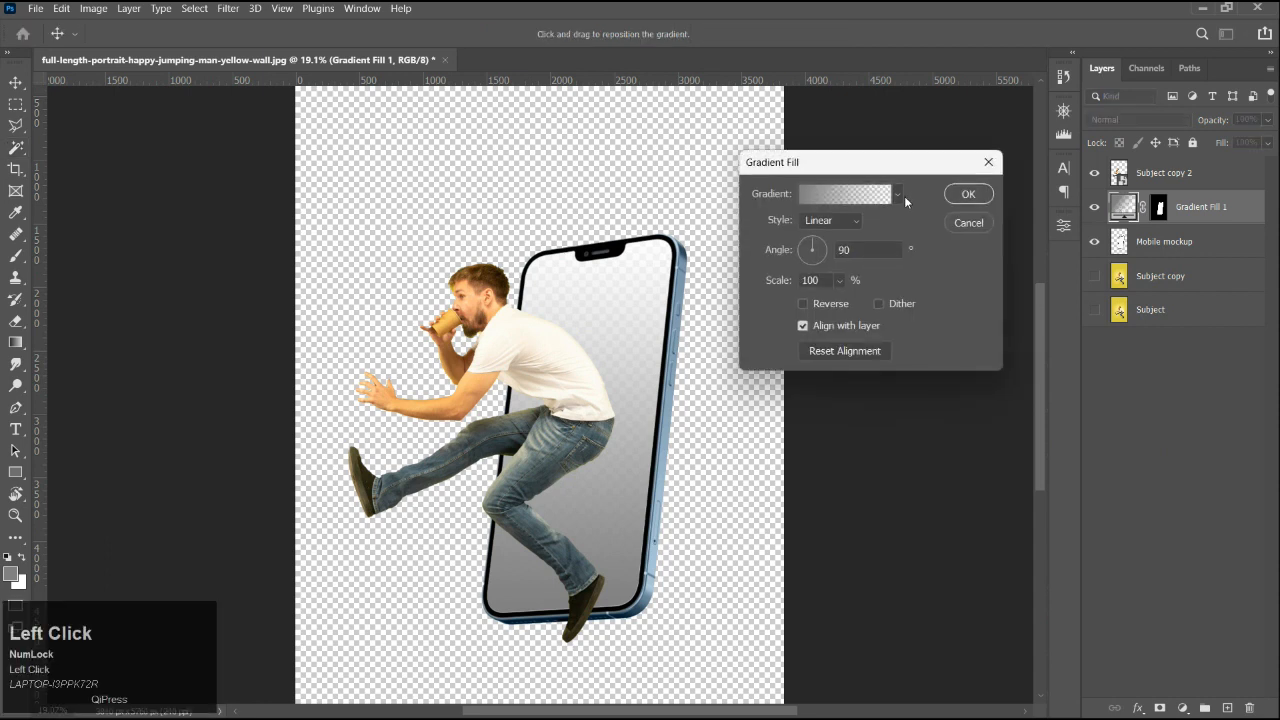
pyautogui.click(899, 195)
pyautogui.click(811, 250)
pyautogui.click(917, 190)
pyautogui.click(812, 194)
pyautogui.click(799, 400)
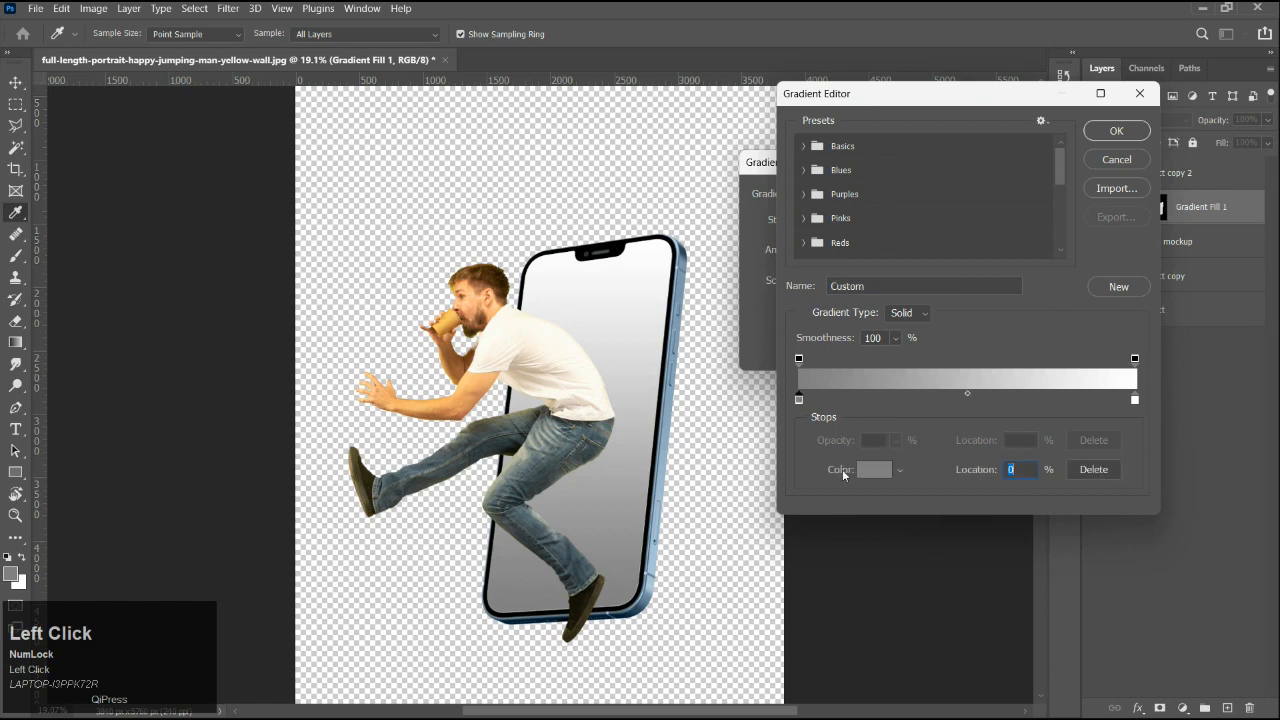
pyautogui.click(866, 472)
pyautogui.click(544, 492)
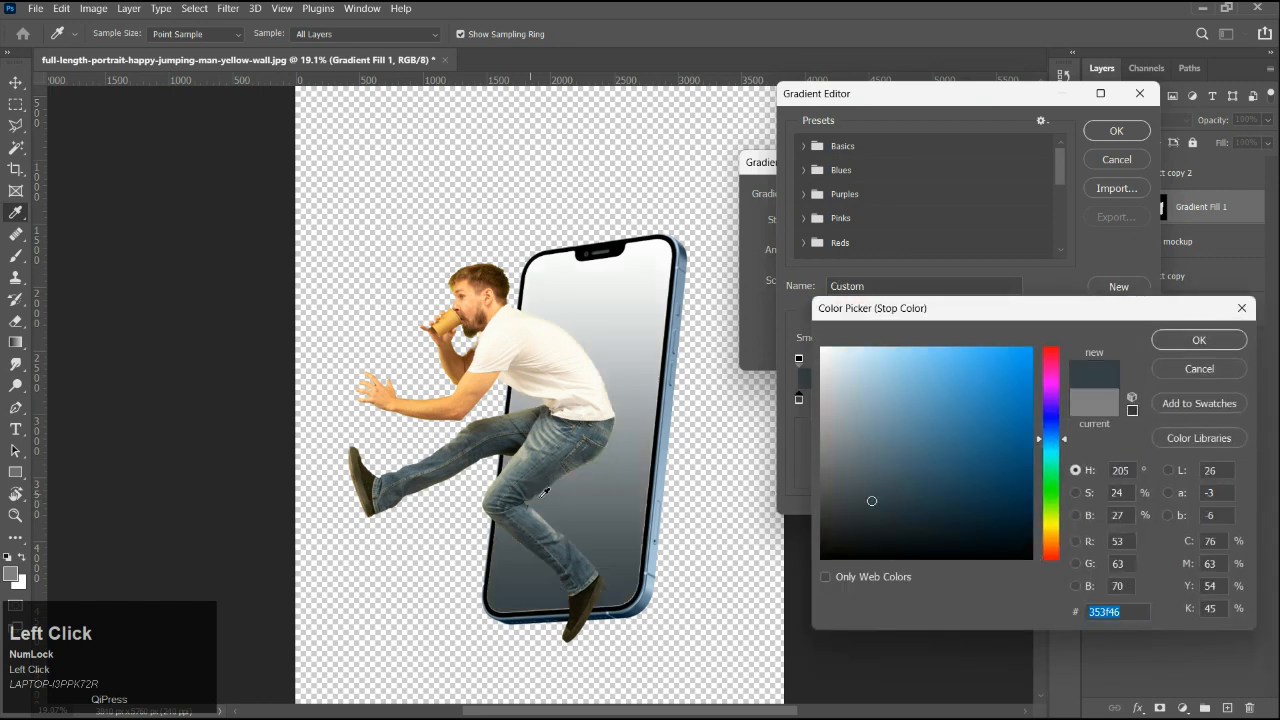
pyautogui.click(1179, 341)
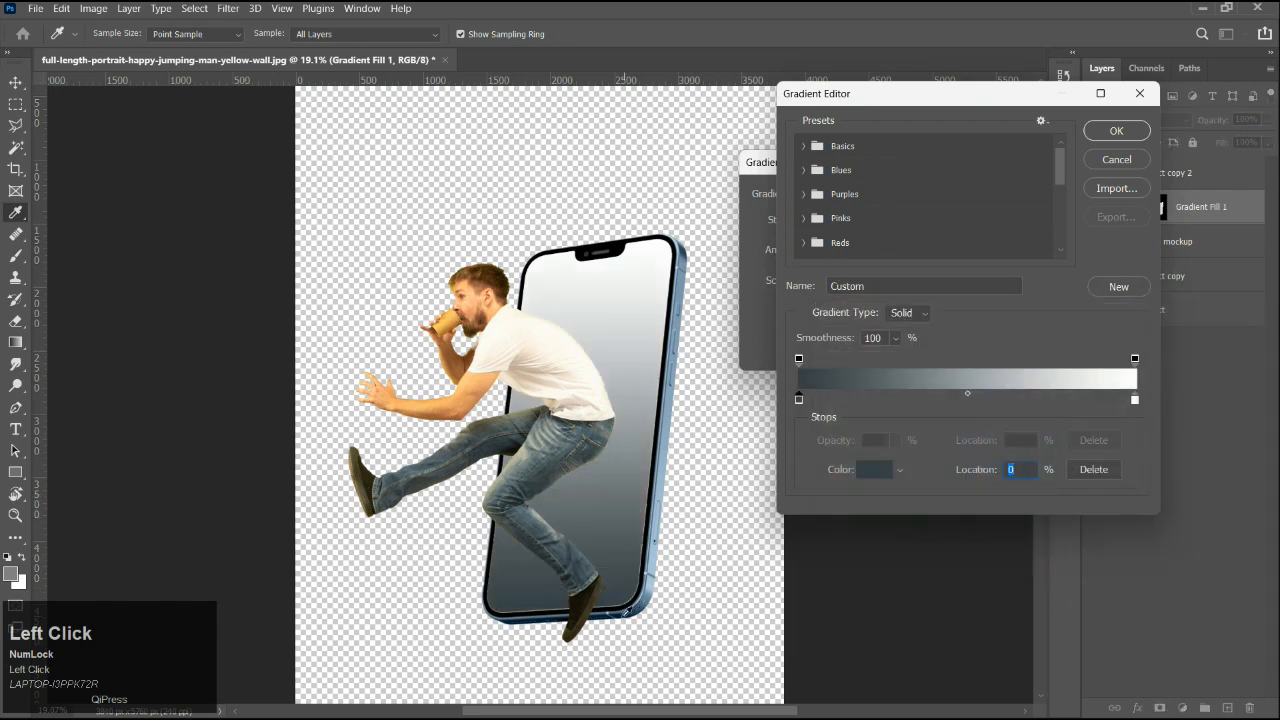
# Sample the phone's blue edge for the screen gradient's end stop and lighten it to pale blue #dff3ff.
pyautogui.scroll(1, 604, 597)
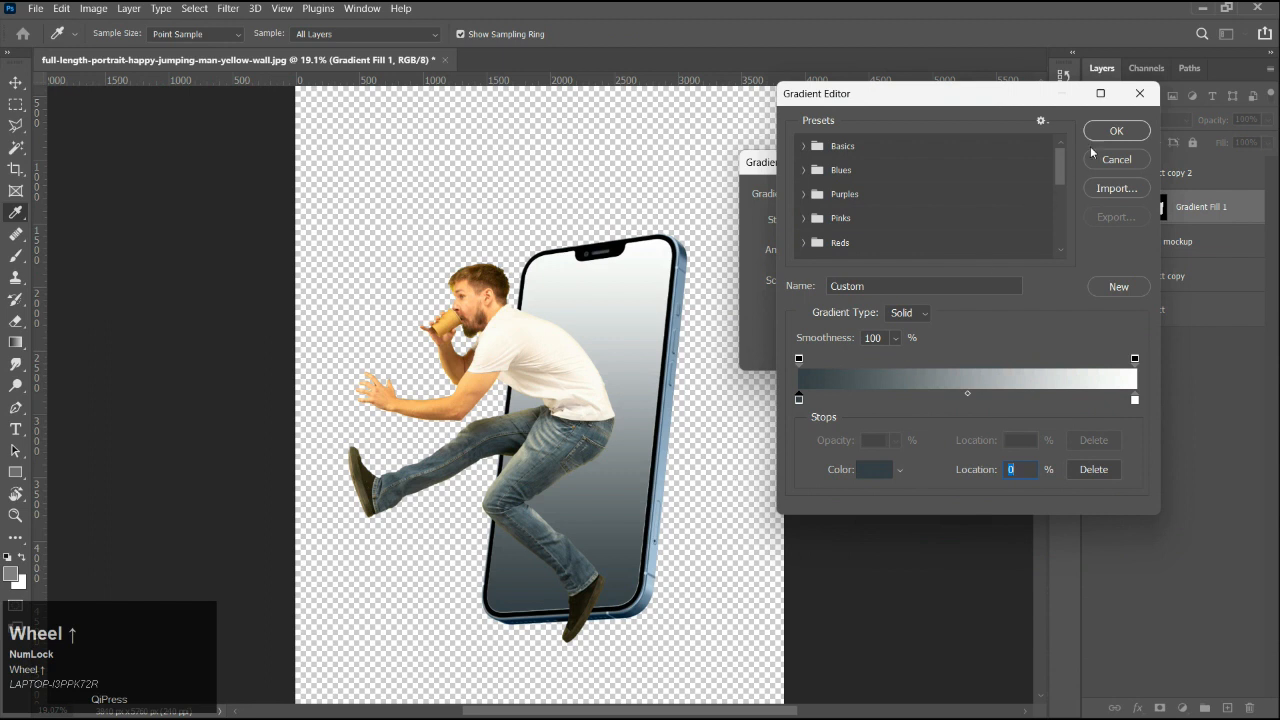
pyautogui.click(1134, 400)
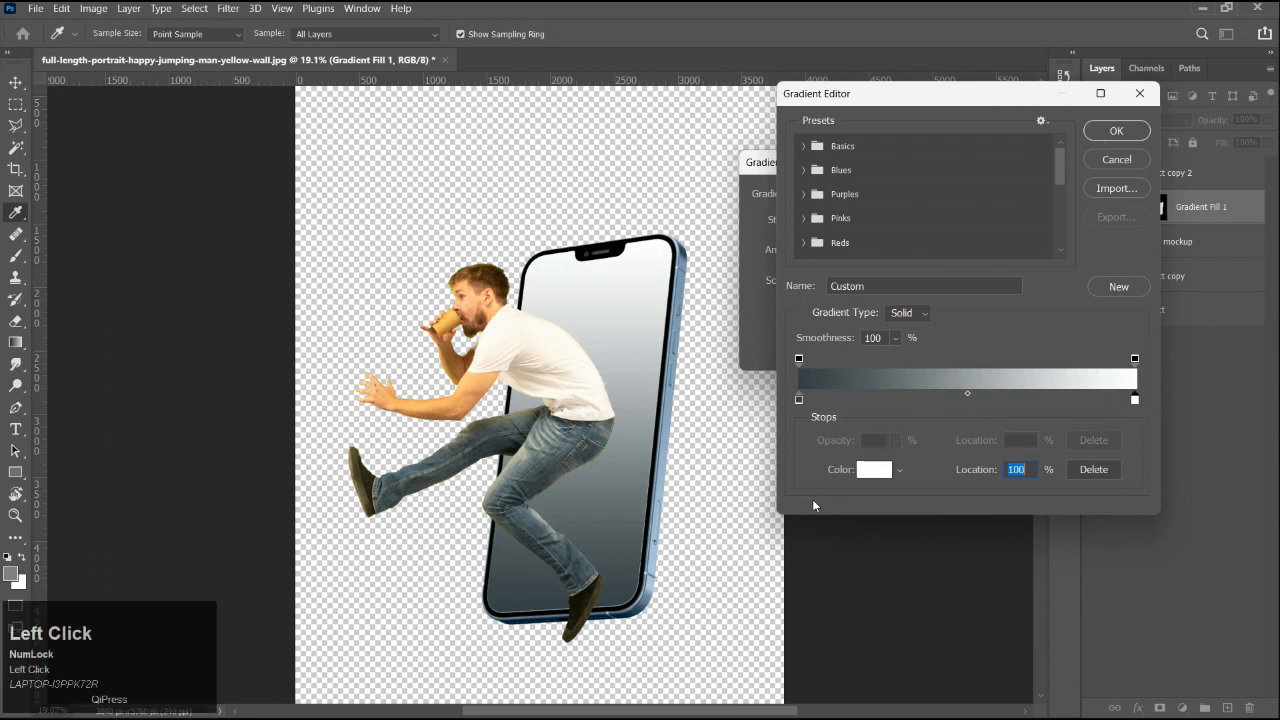
pyautogui.click(871, 473)
pyautogui.click(646, 511)
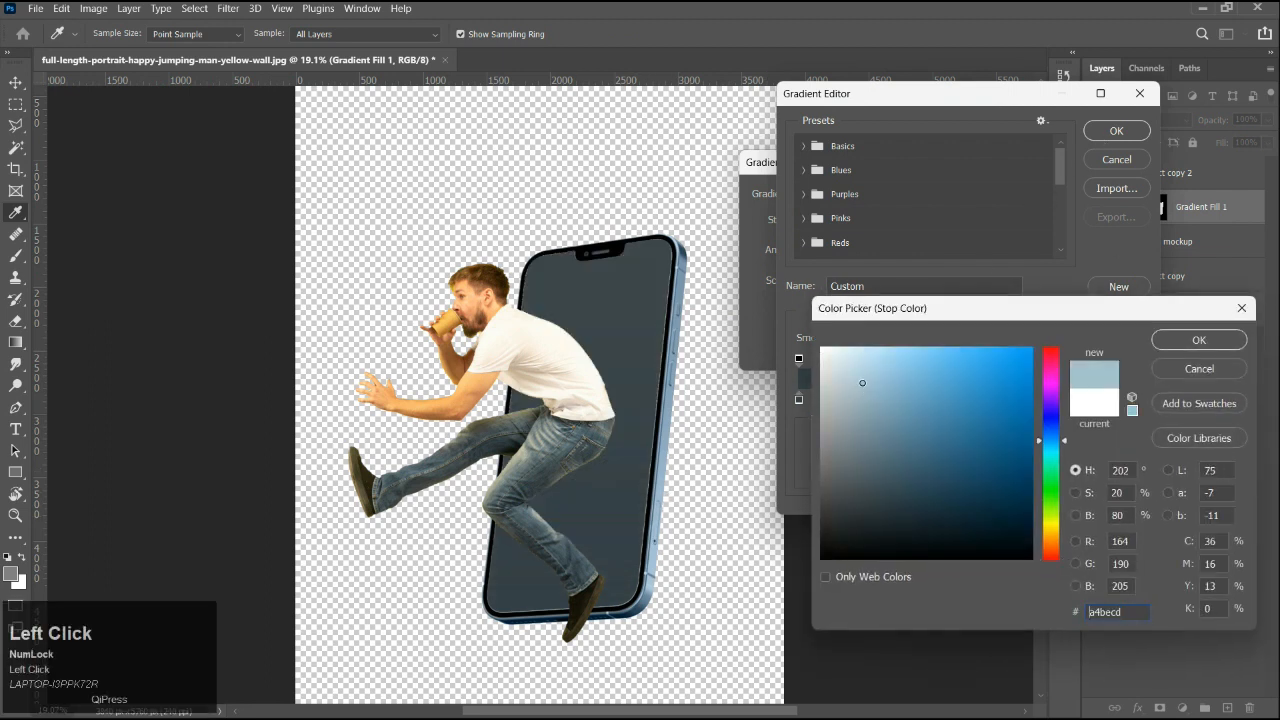
pyautogui.moveTo(852, 355); pyautogui.dragTo(848, 350)
pyautogui.click(1199, 340)
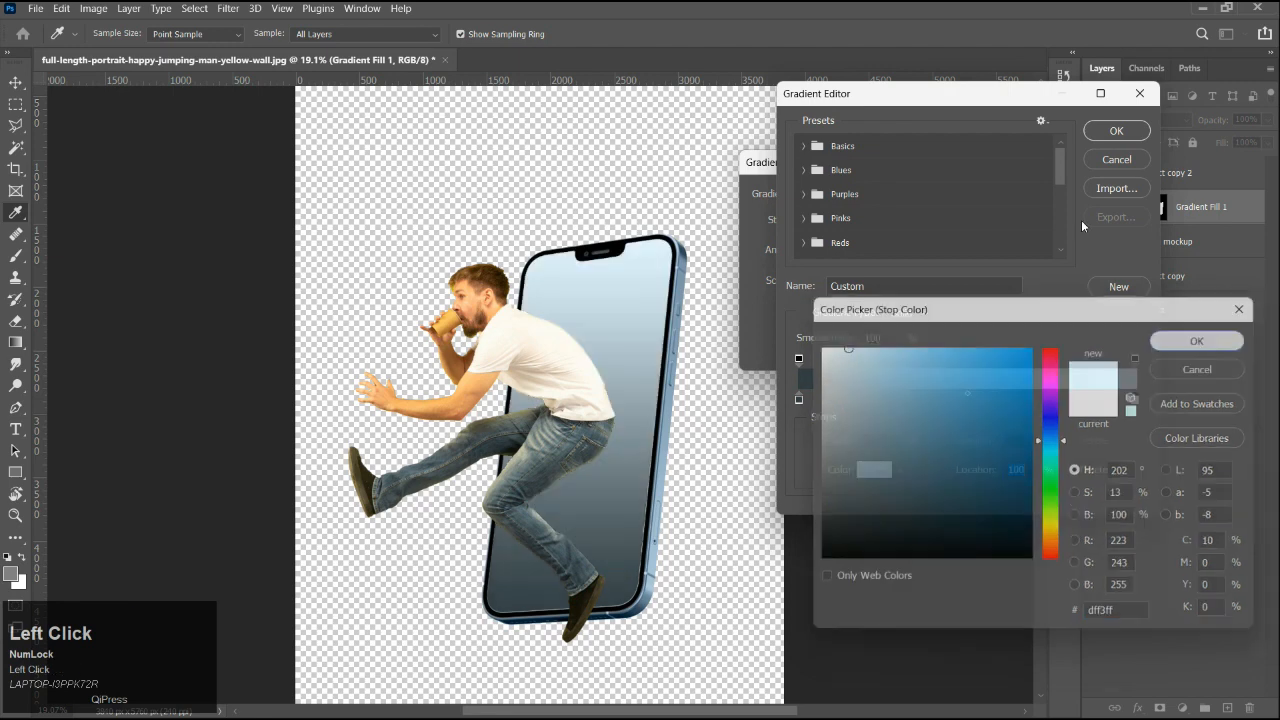
pyautogui.click(1116, 131)
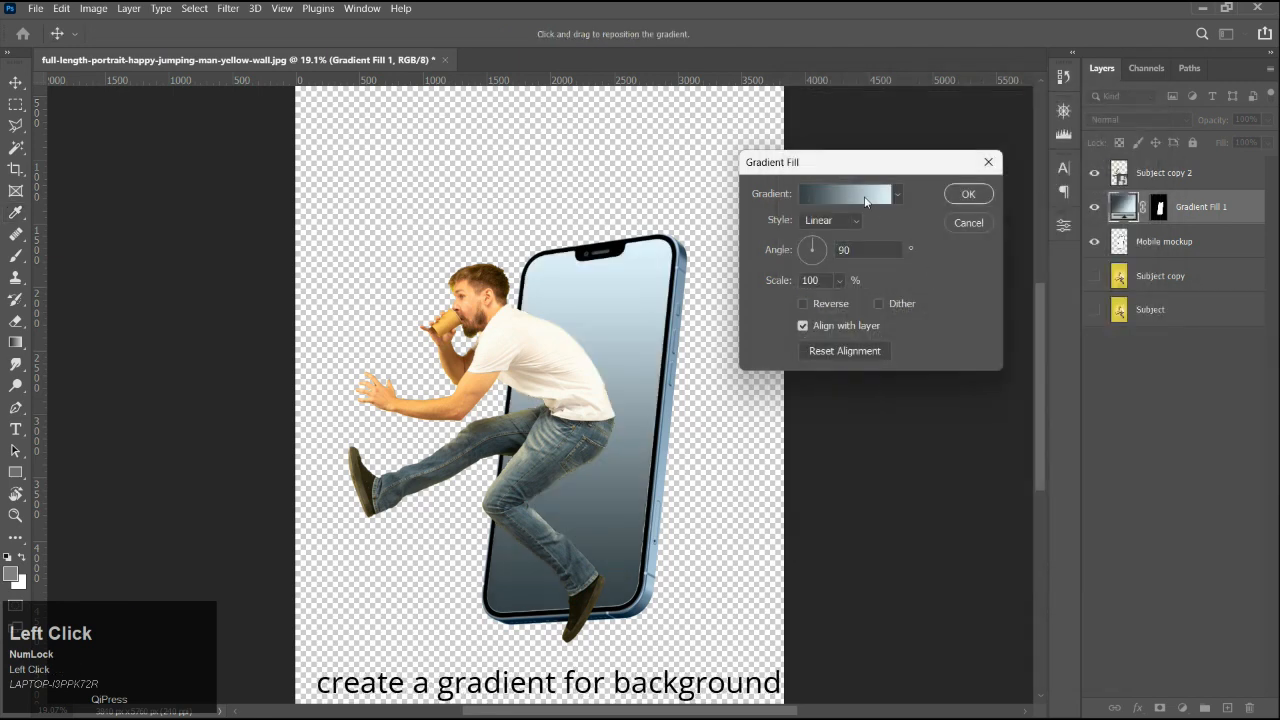
# Lighten the screen gradient's end stop further to a near-white blue and apply the gradient fill.
pyautogui.click(884, 198)
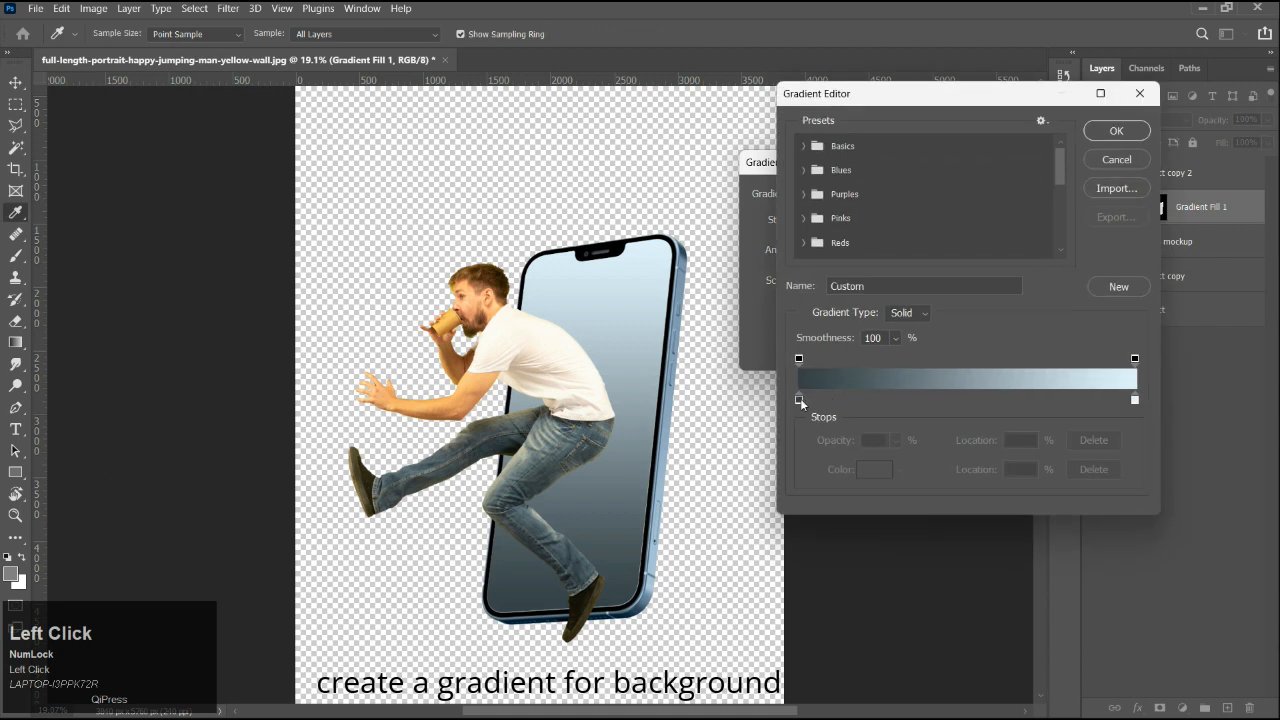
pyautogui.click(1137, 401)
pyautogui.click(874, 470)
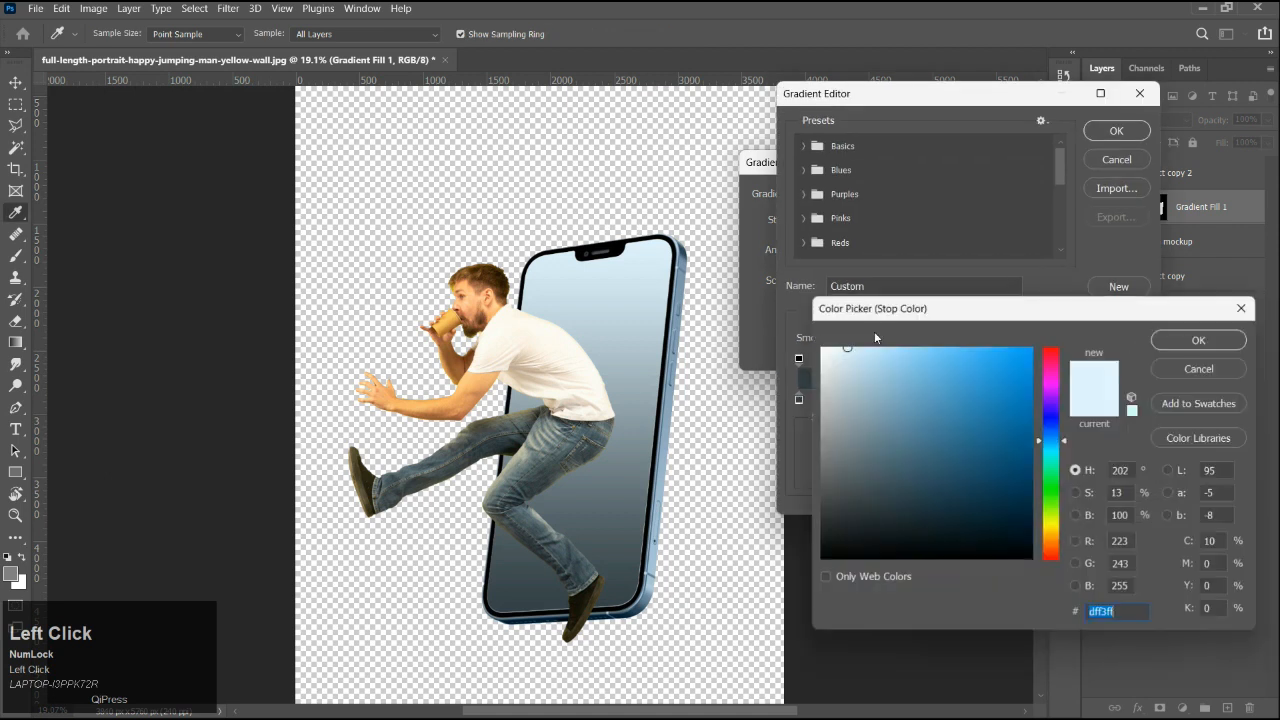
pyautogui.click(832, 353)
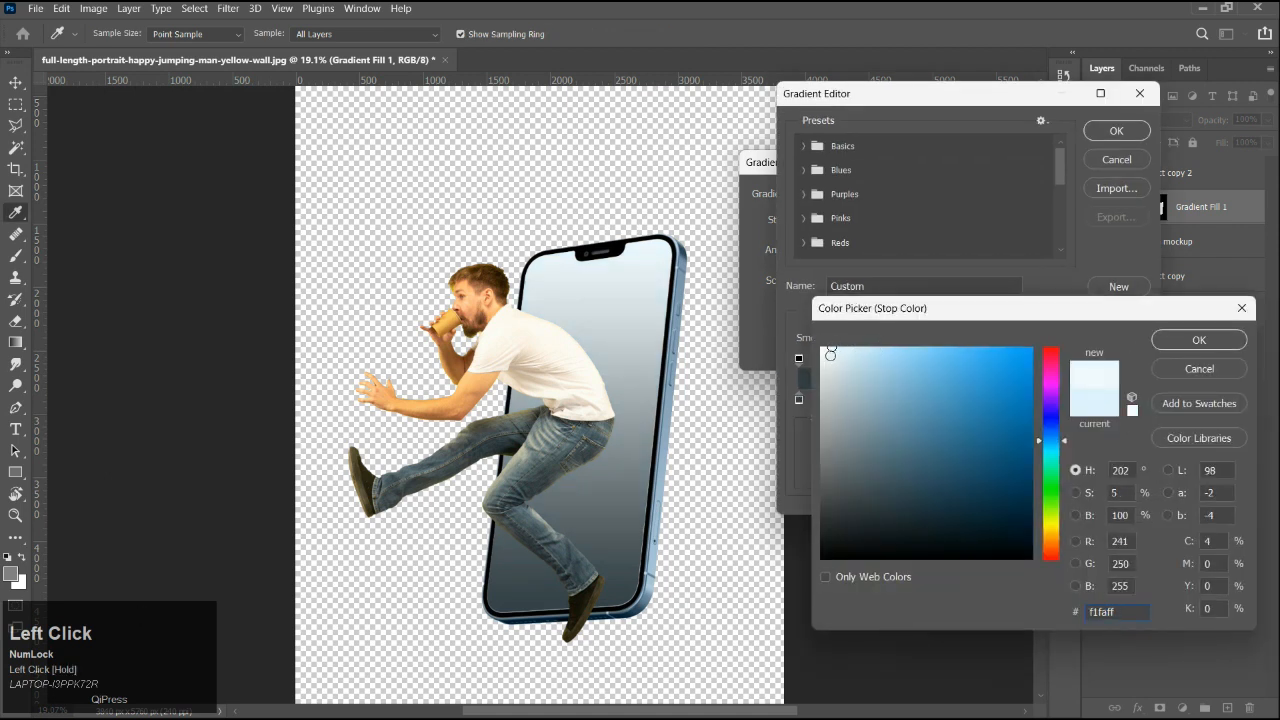
pyautogui.click(1199, 340)
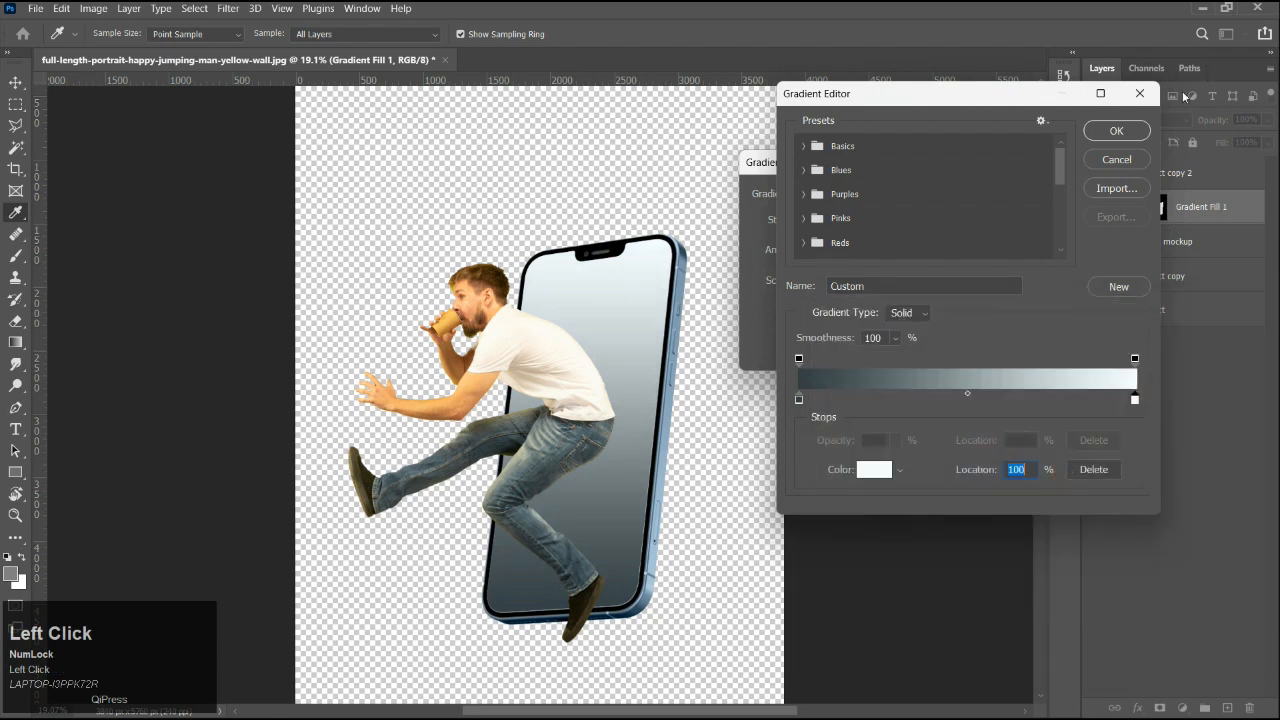
pyautogui.click(1116, 131)
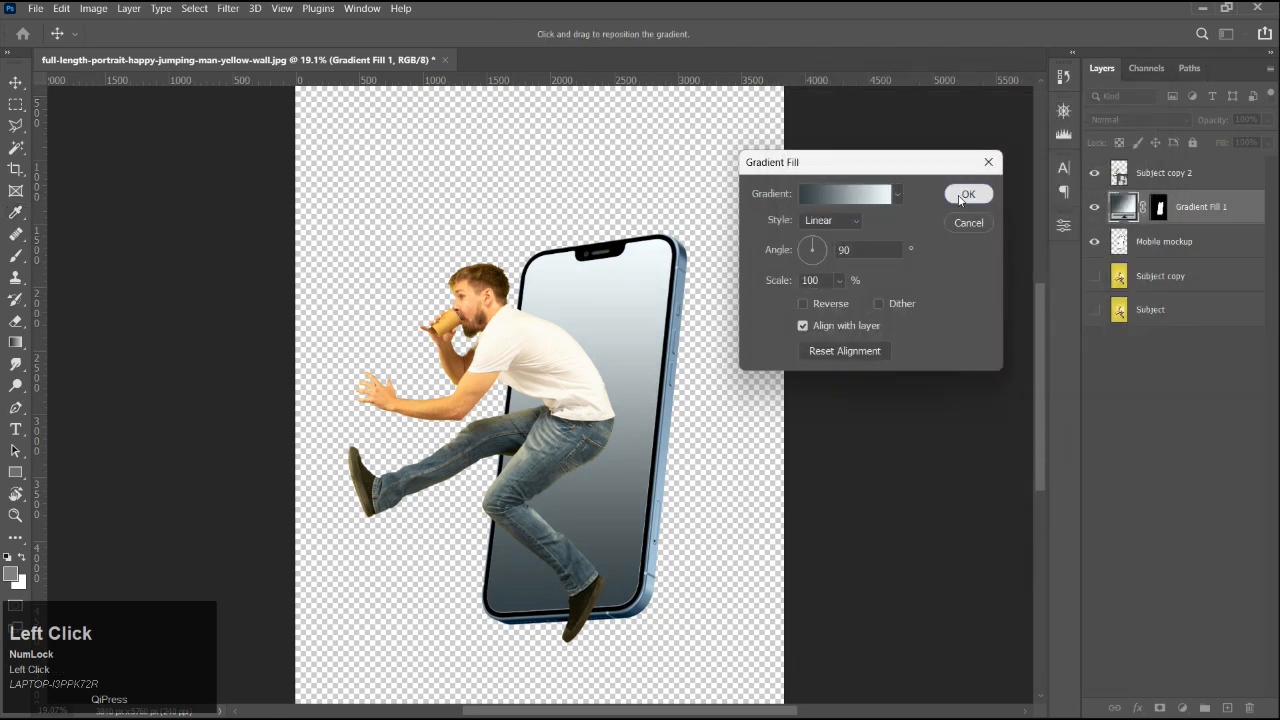
pyautogui.click(966, 195)
pyautogui.scroll(-2, 610, 440)
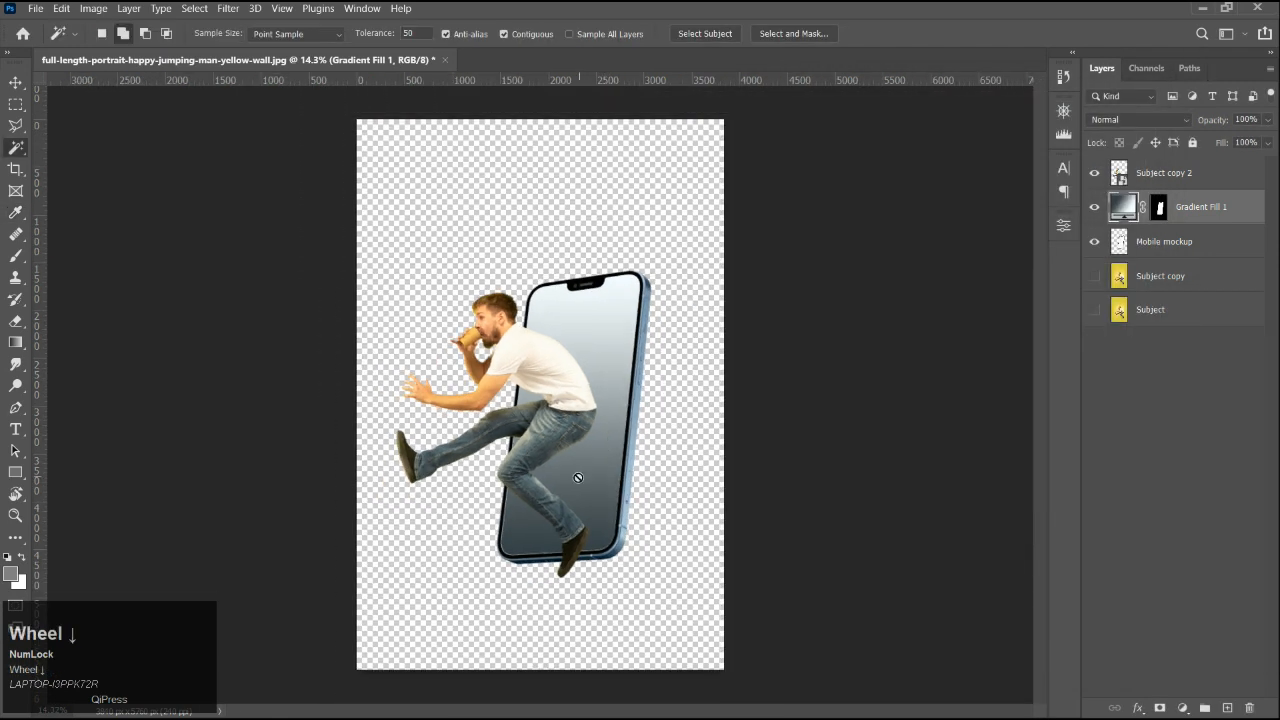
# Link the Gradient Fill 1 and Mobile mockup layers, enlarge them together to about 107% and shift them slightly lower behind the man.
pyautogui.press('v')
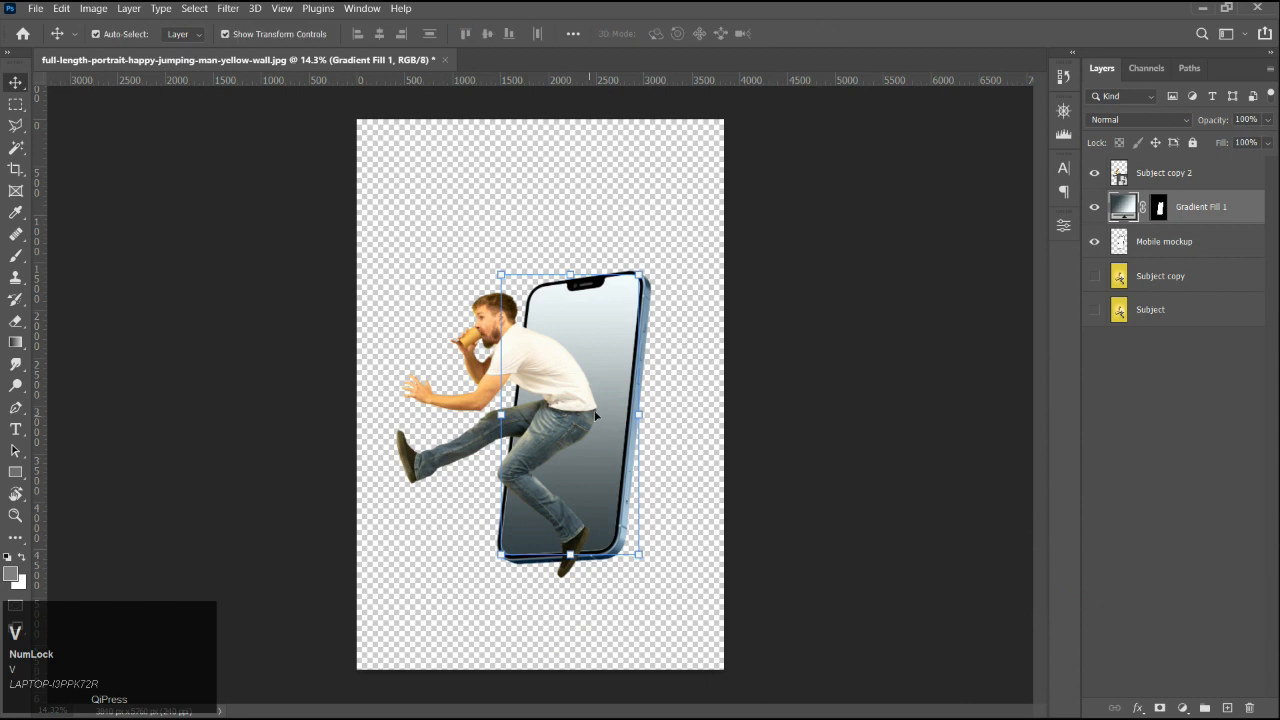
pyautogui.keyDown('ctrl'); pyautogui.click(1173, 250); pyautogui.keyUp('ctrl')
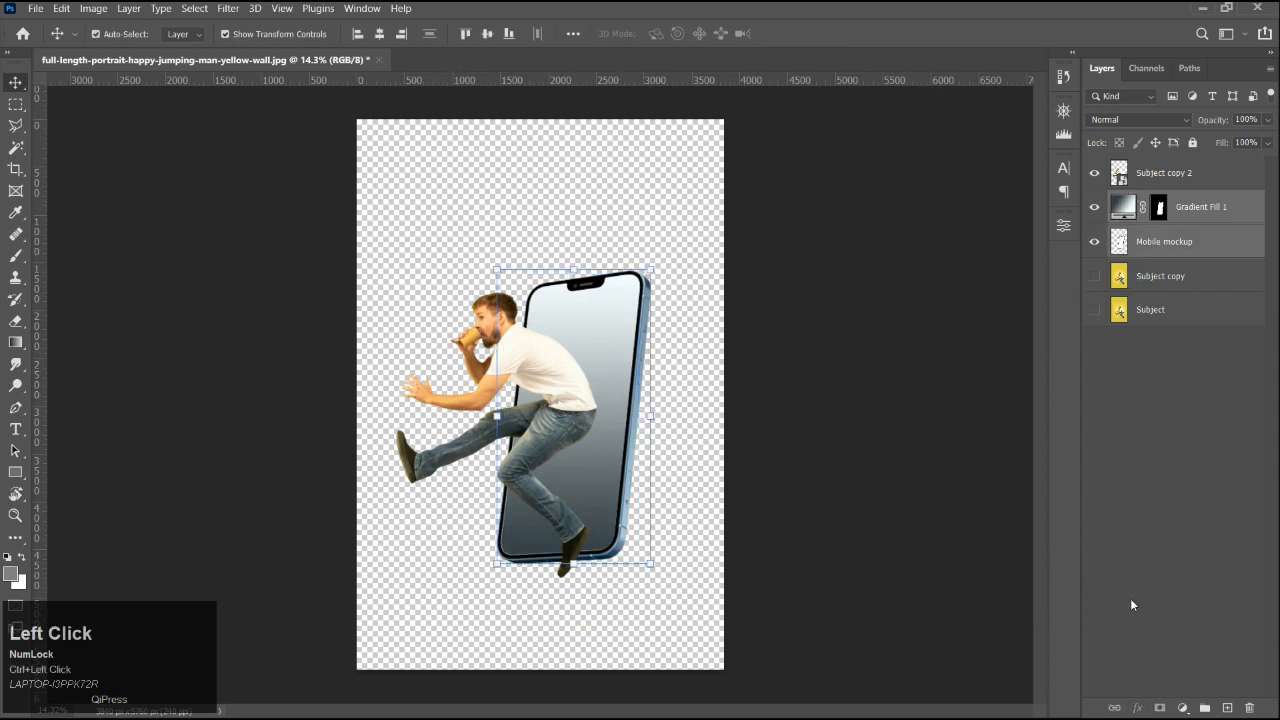
pyautogui.click(1113, 708)
pyautogui.moveTo(573, 268); pyautogui.dragTo(580, 250)
pyautogui.moveTo(608, 334); pyautogui.dragTo(608, 347)
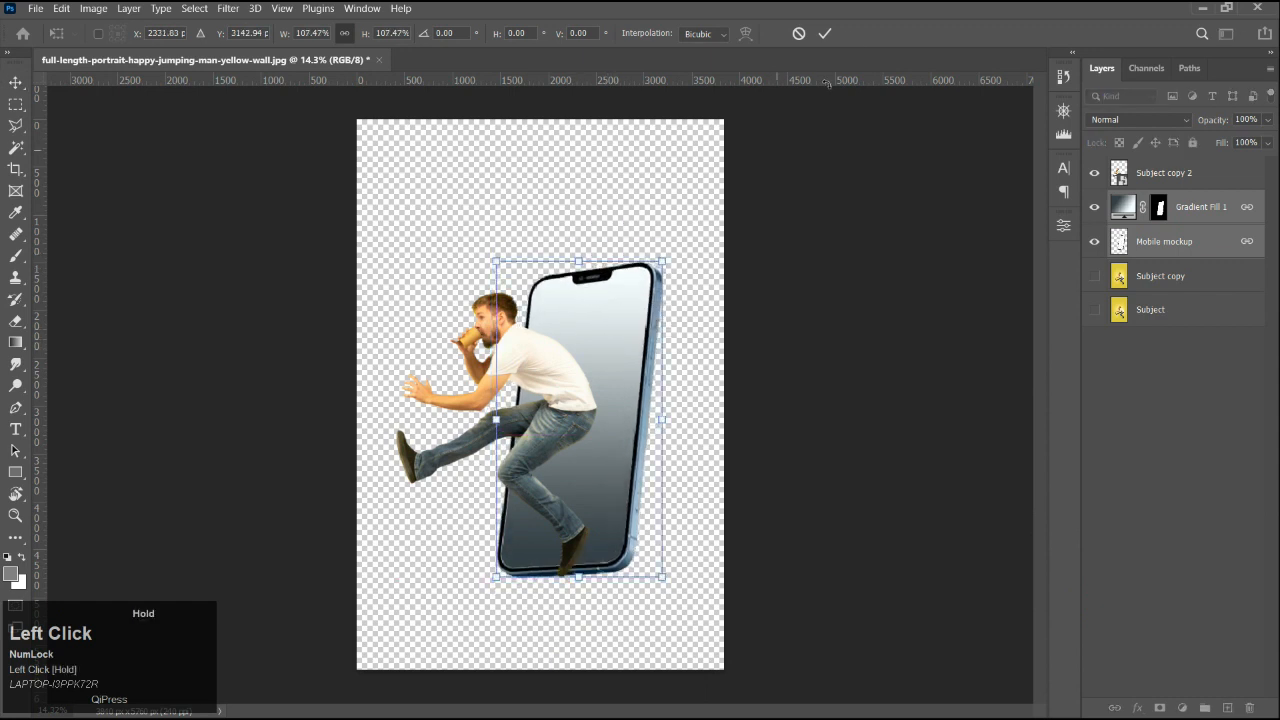
pyautogui.click(825, 33)
# Add a Gradient Fill layer directly above the Subject layer as the background, using the Foreground to Background preset.
pyautogui.click(541, 404)
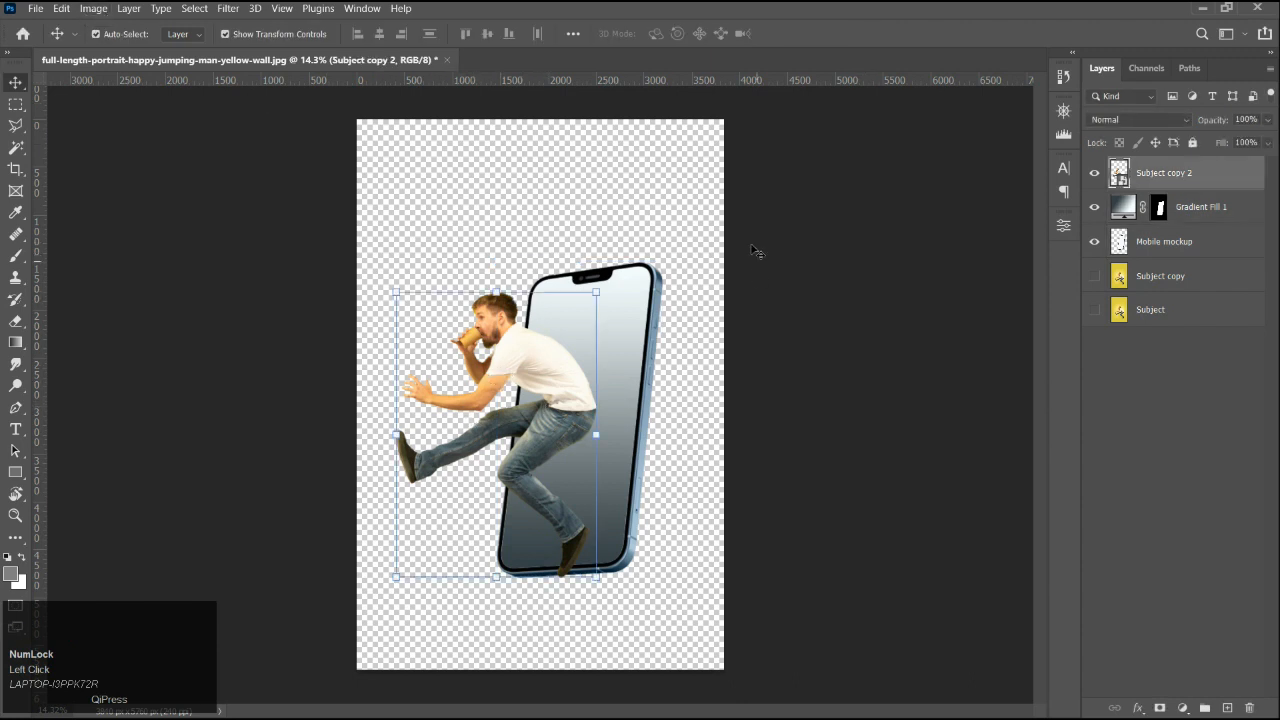
pyautogui.click(1150, 310)
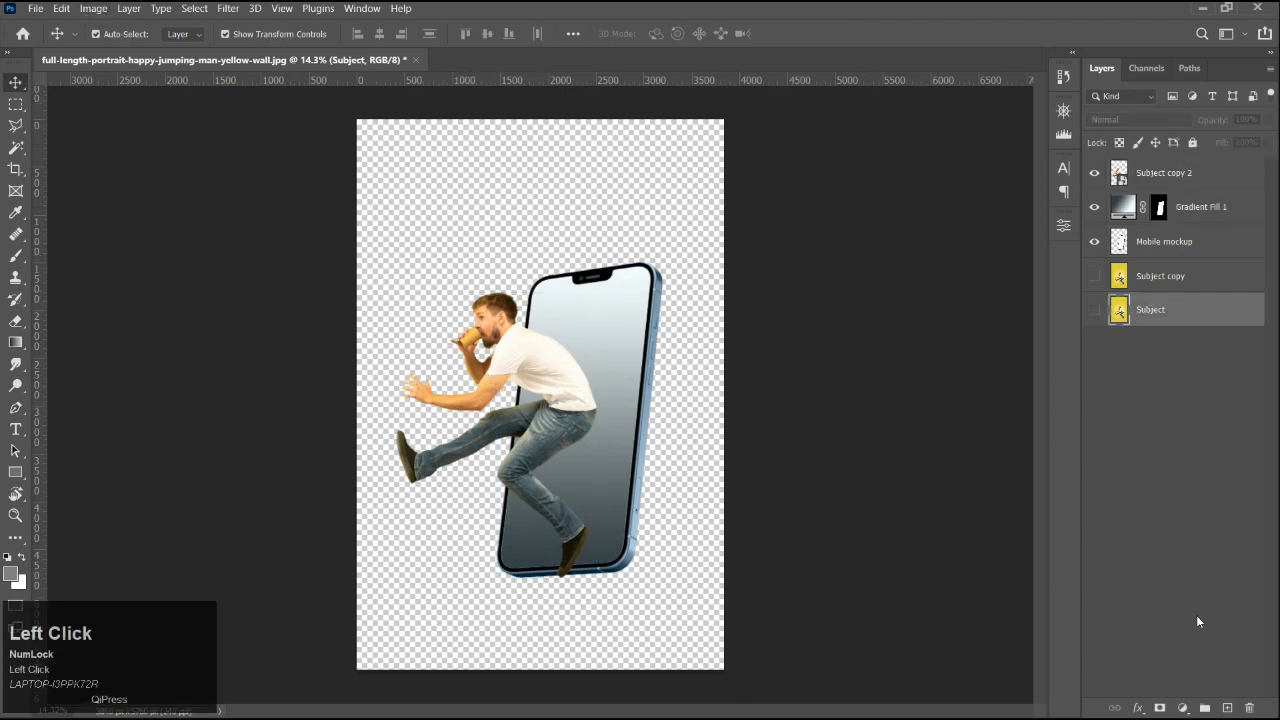
pyautogui.click(1183, 708)
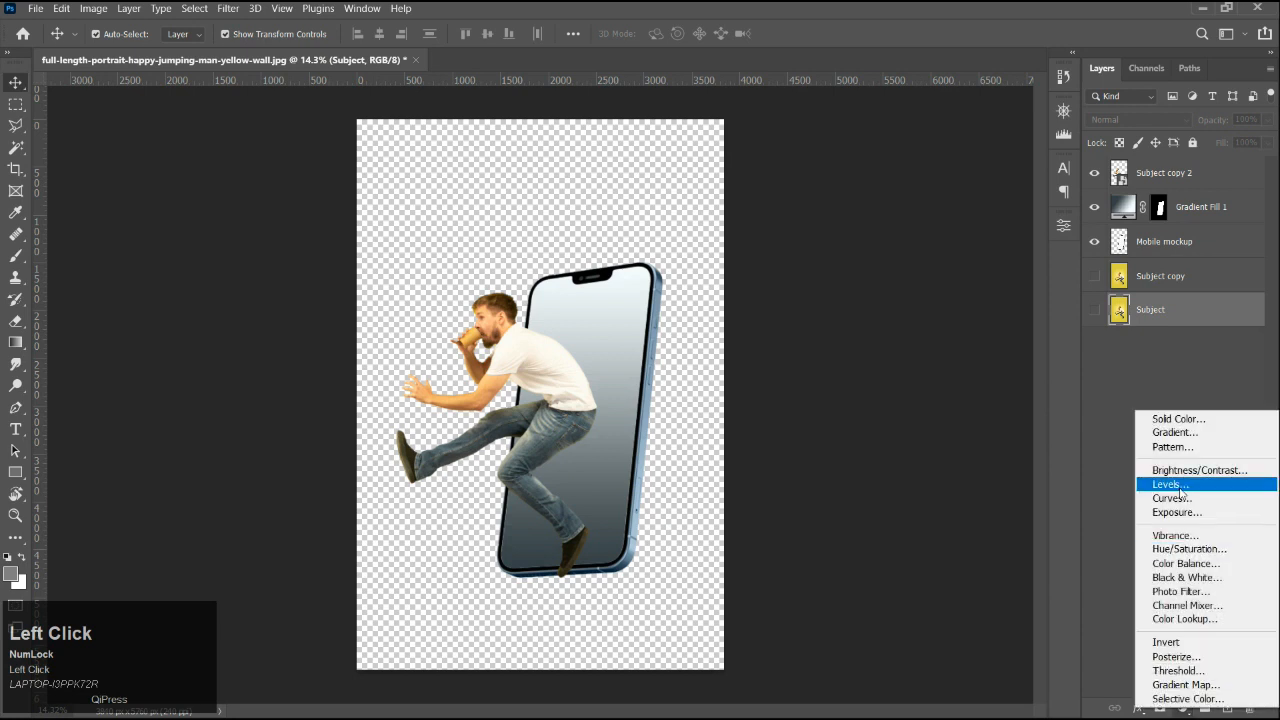
pyautogui.click(1174, 434)
pyautogui.click(896, 194)
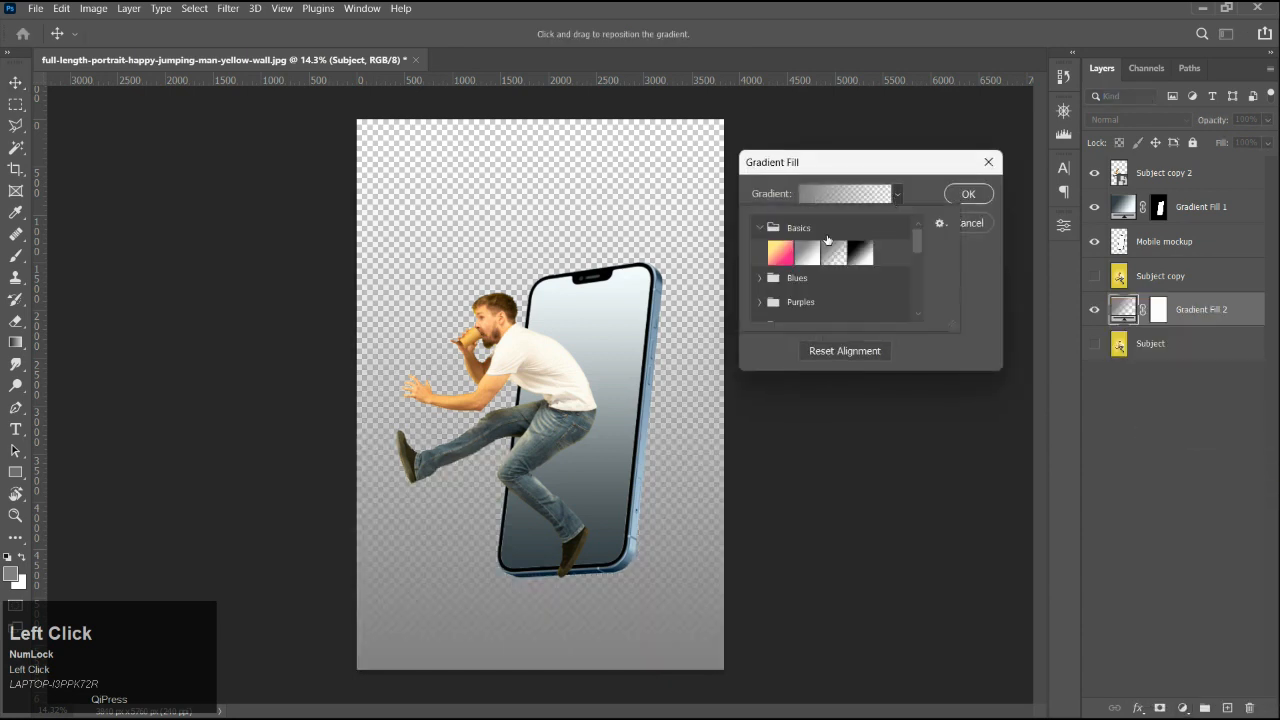
pyautogui.click(812, 264)
pyautogui.click(915, 194)
# Set the background gradient's starting stop to blue #8ca6bd sampled from the phone's side edge.
pyautogui.click(829, 194)
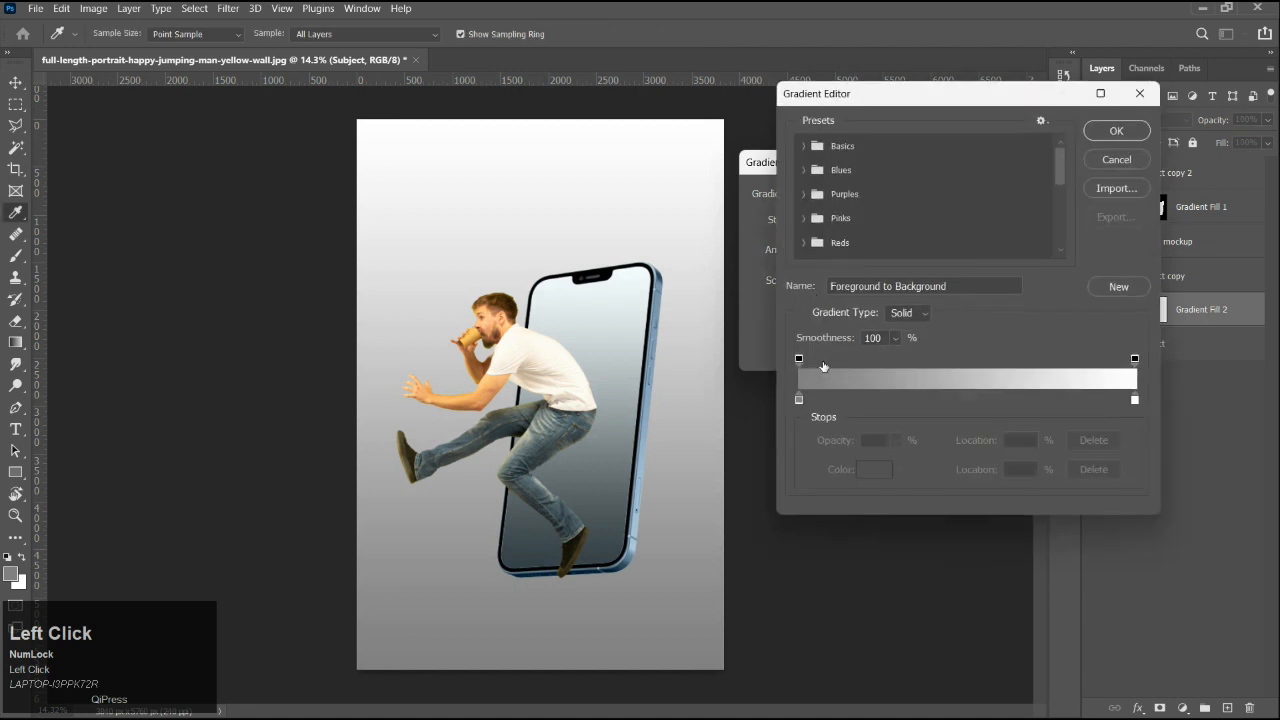
pyautogui.click(799, 400)
pyautogui.click(874, 469)
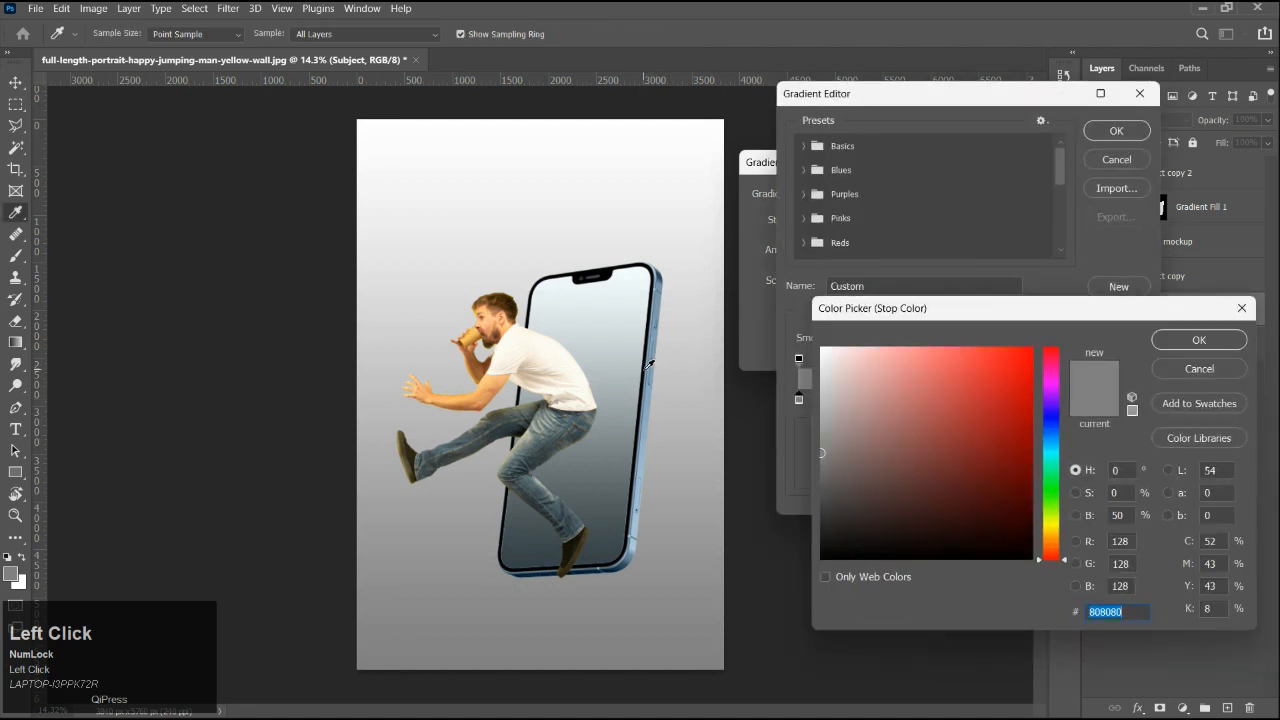
pyautogui.click(648, 386)
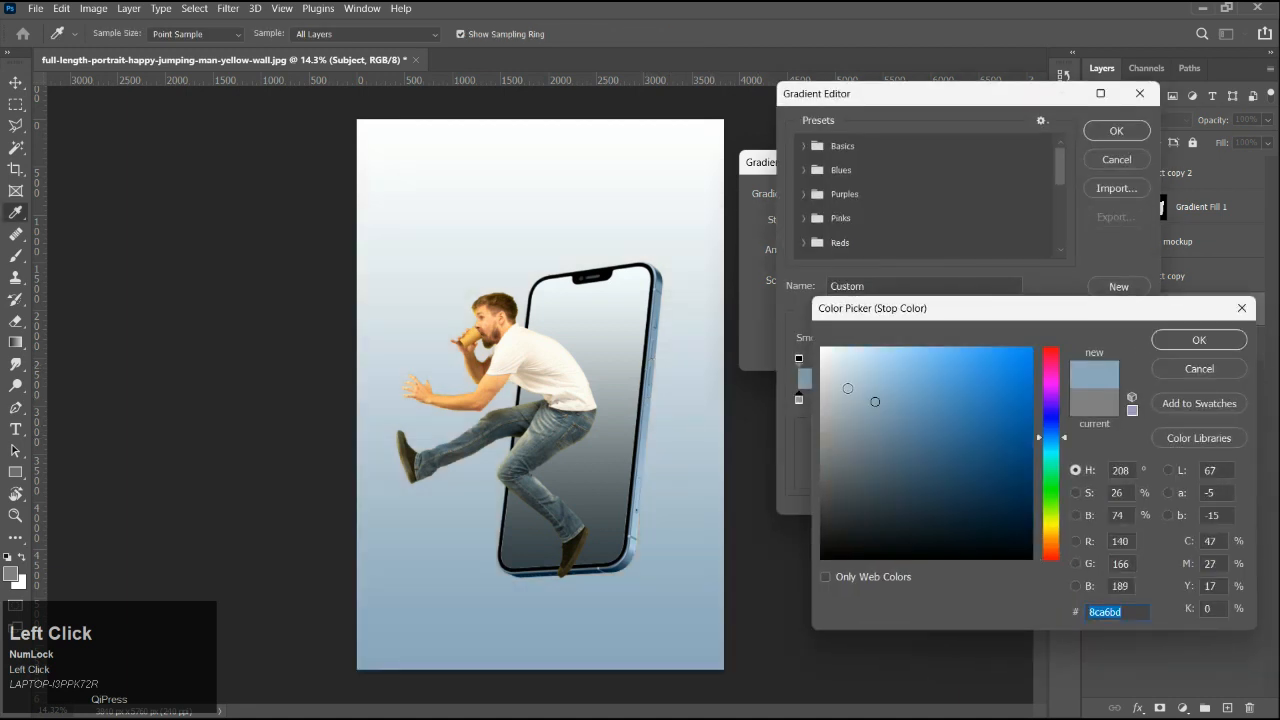
pyautogui.click(1175, 342)
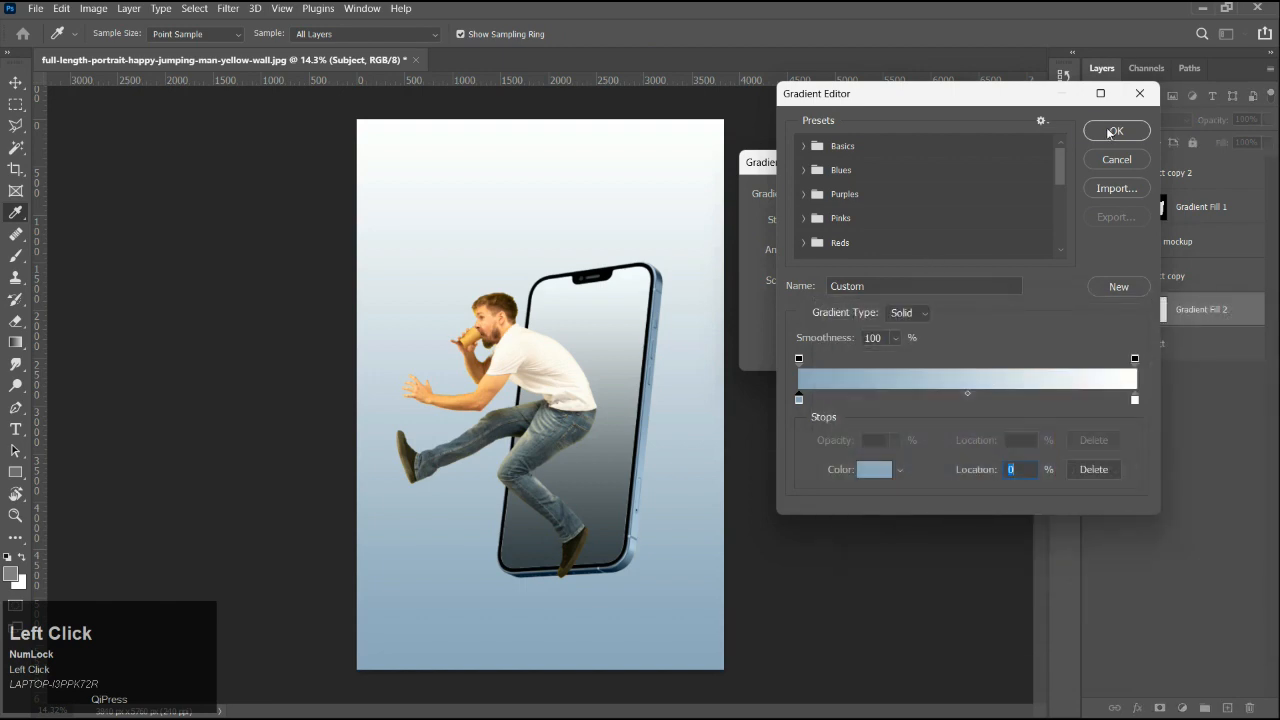
pyautogui.click(1112, 131)
# Make the background gradient Radial and reversed with a scale of 160%, and apply it.
pyautogui.click(830, 220)
pyautogui.click(820, 240)
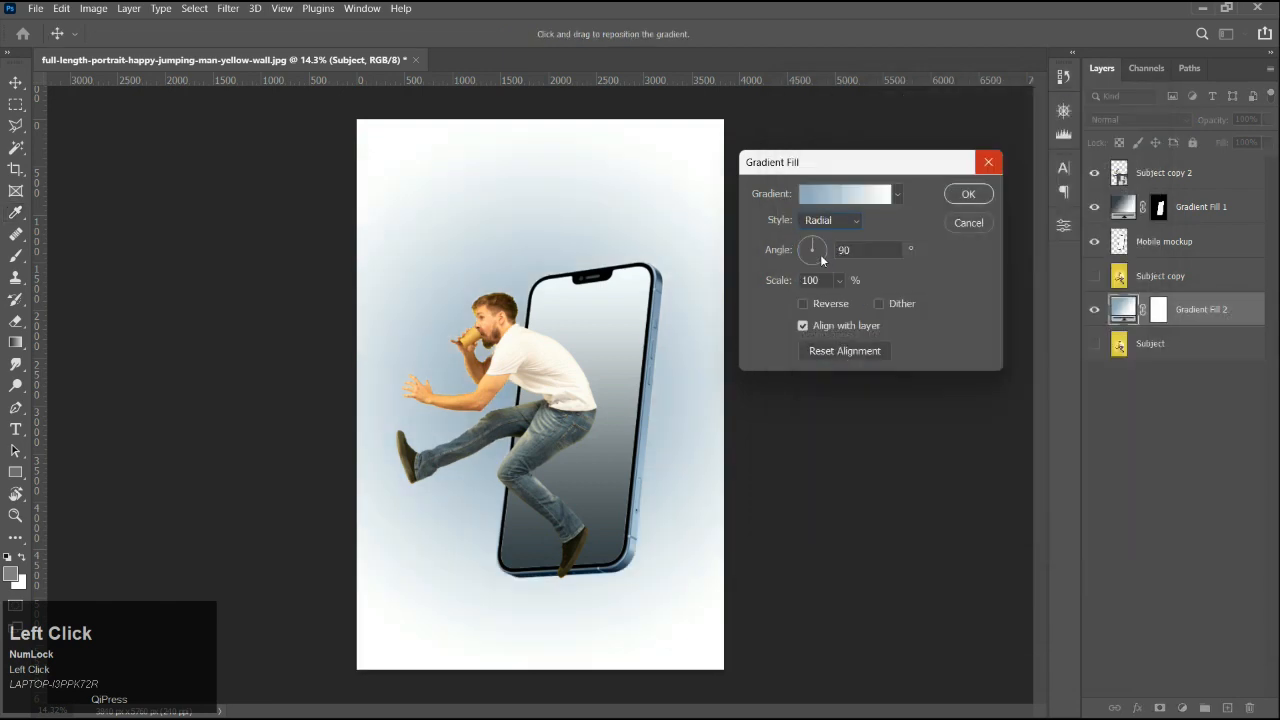
pyautogui.click(828, 303)
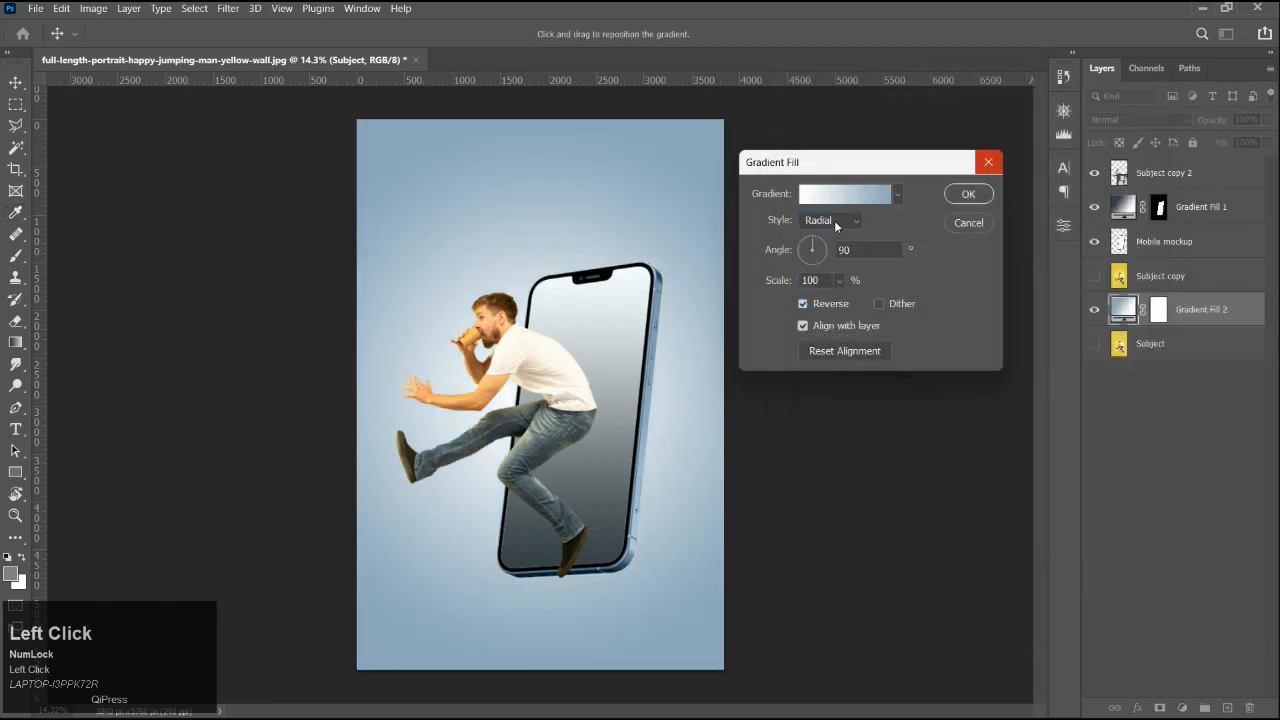
pyautogui.click(867, 248)
pyautogui.click(822, 281)
pyautogui.hotkey('shift', 'Up')
pyautogui.hotkey('shift', 'Up')
pyautogui.hotkey('shift', 'Up')
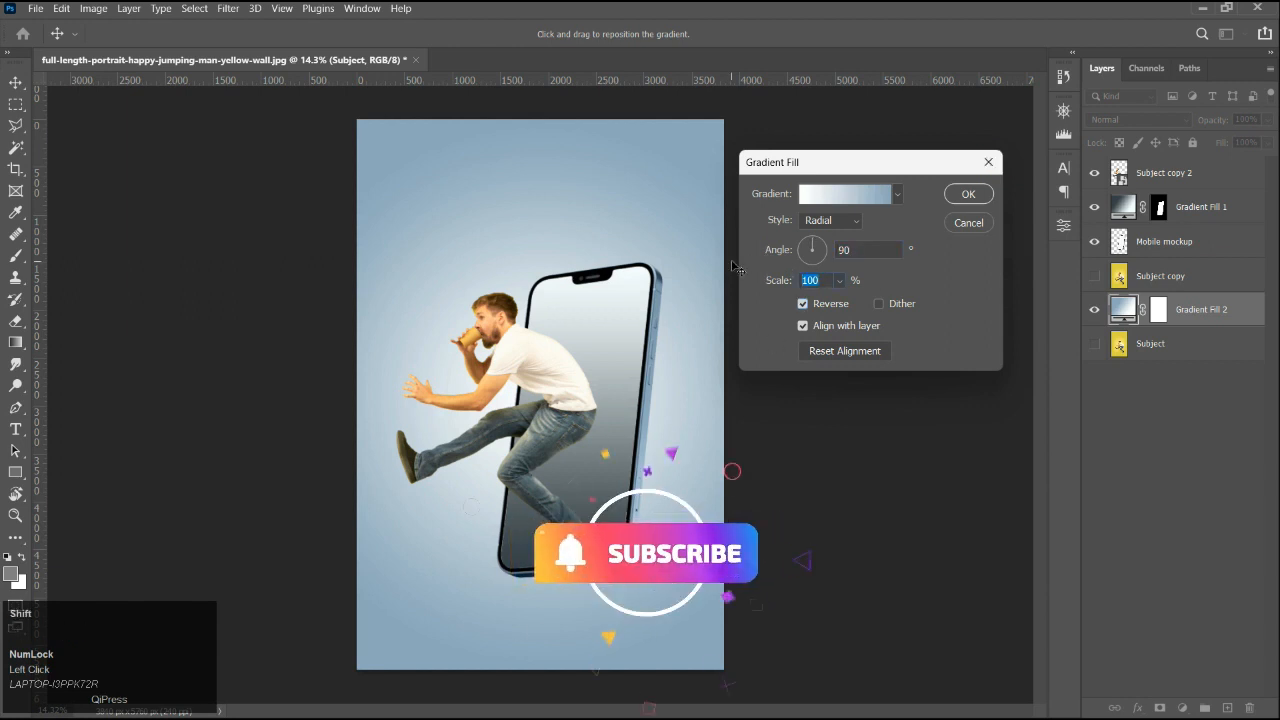
pyautogui.hotkey('shift', 'Up')
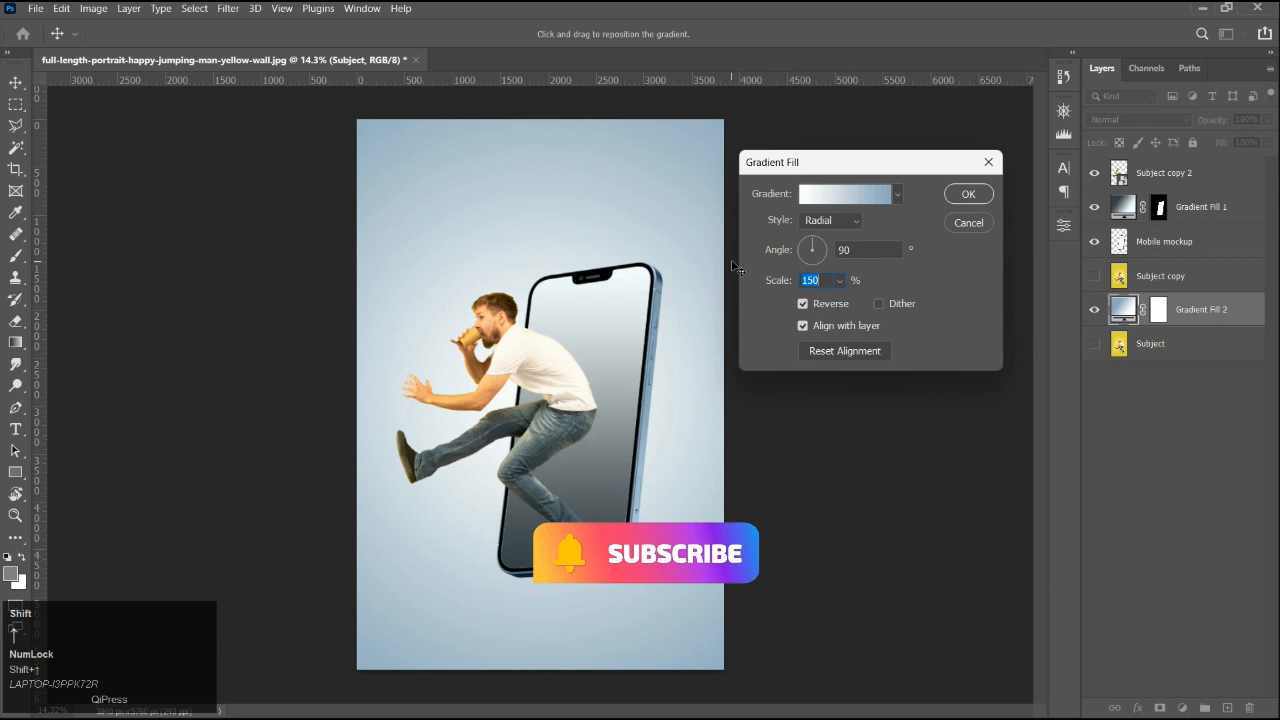
pyautogui.hotkey('shift', 'Up')
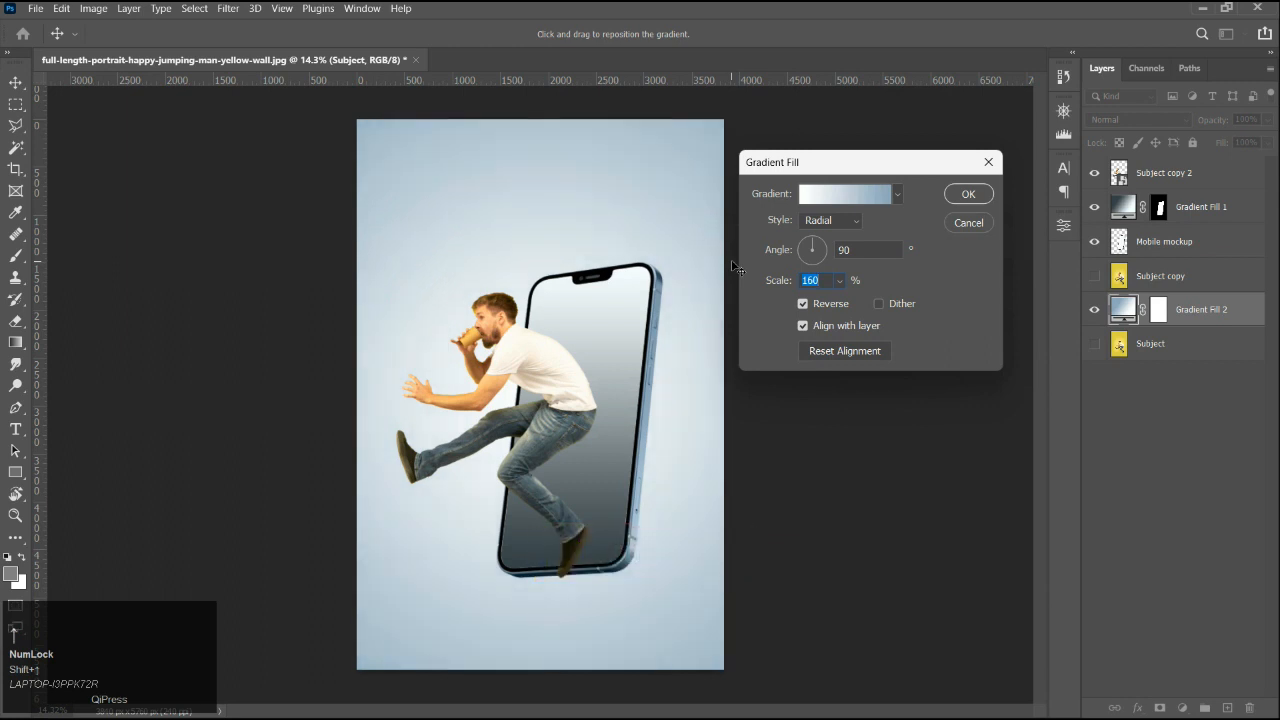
pyautogui.press('Return')
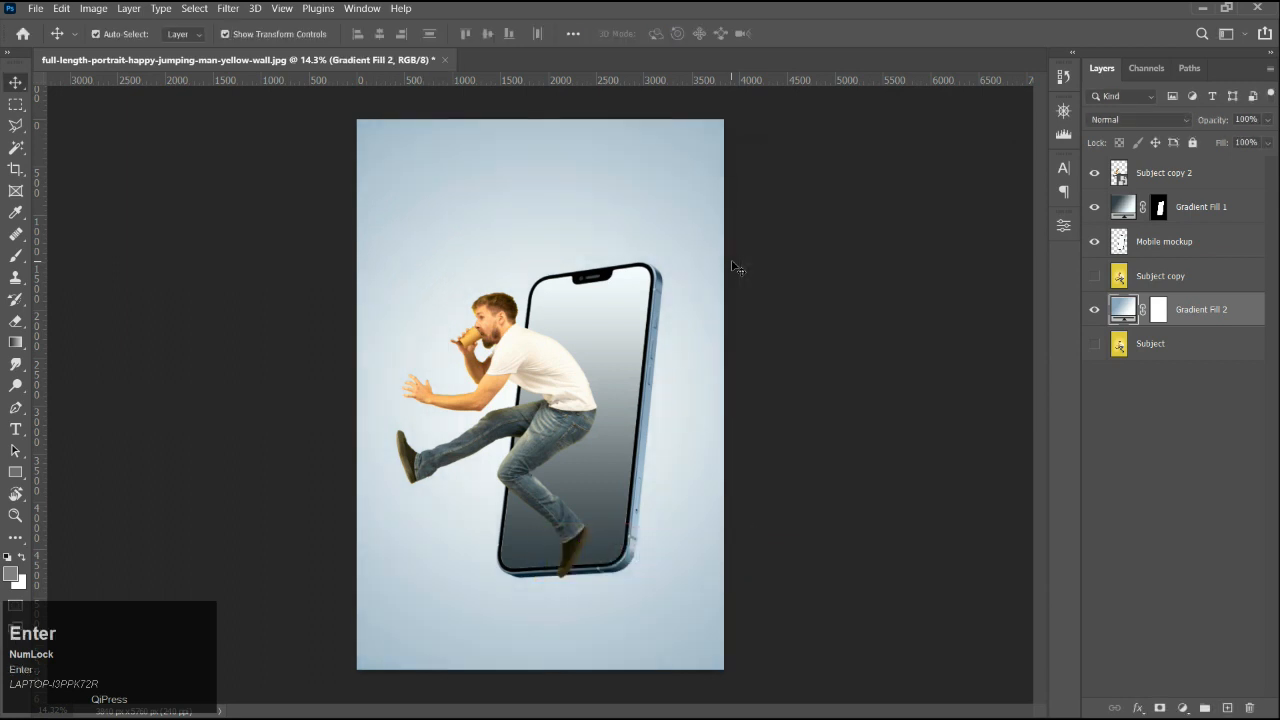
# Load Gradient Fill 1's mask as a phone-screen selection and add another Gradient Fill layer within it, directly above Gradient Fill 1.
pyautogui.click(629, 369)
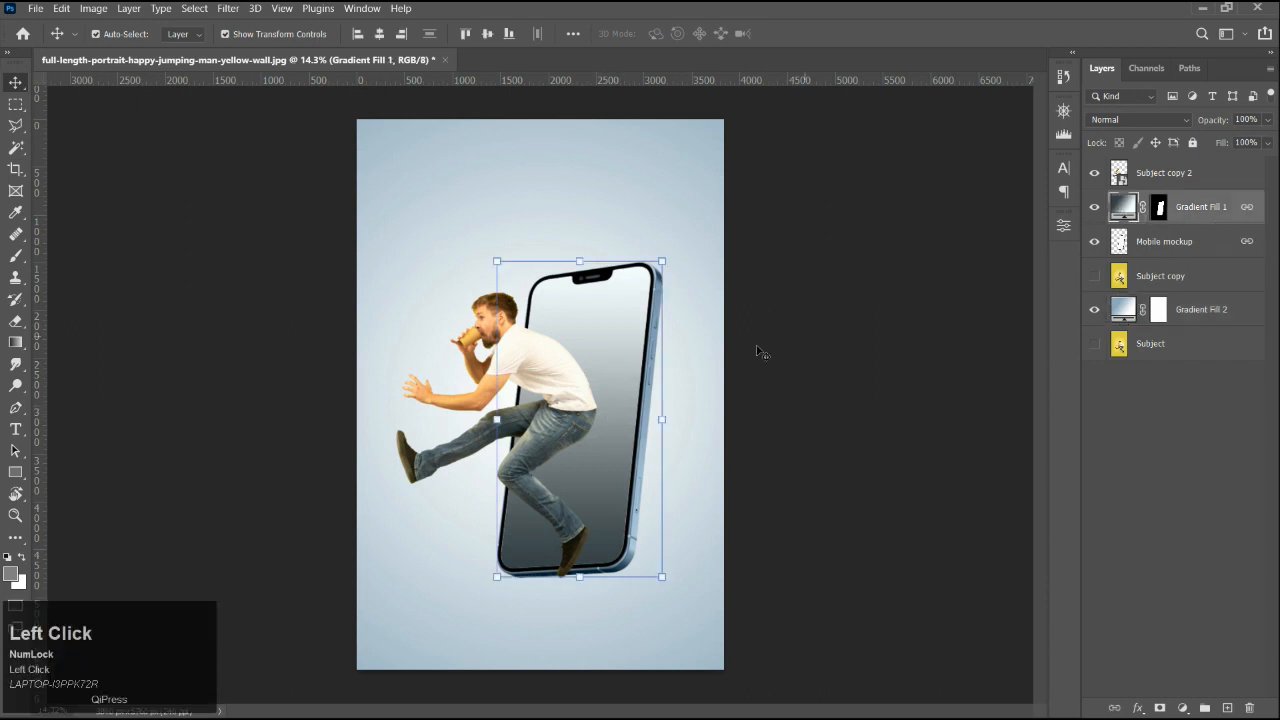
pyautogui.press('ctrl')
pyautogui.keyDown('ctrl'); pyautogui.click(1127, 212); pyautogui.keyUp('ctrl')
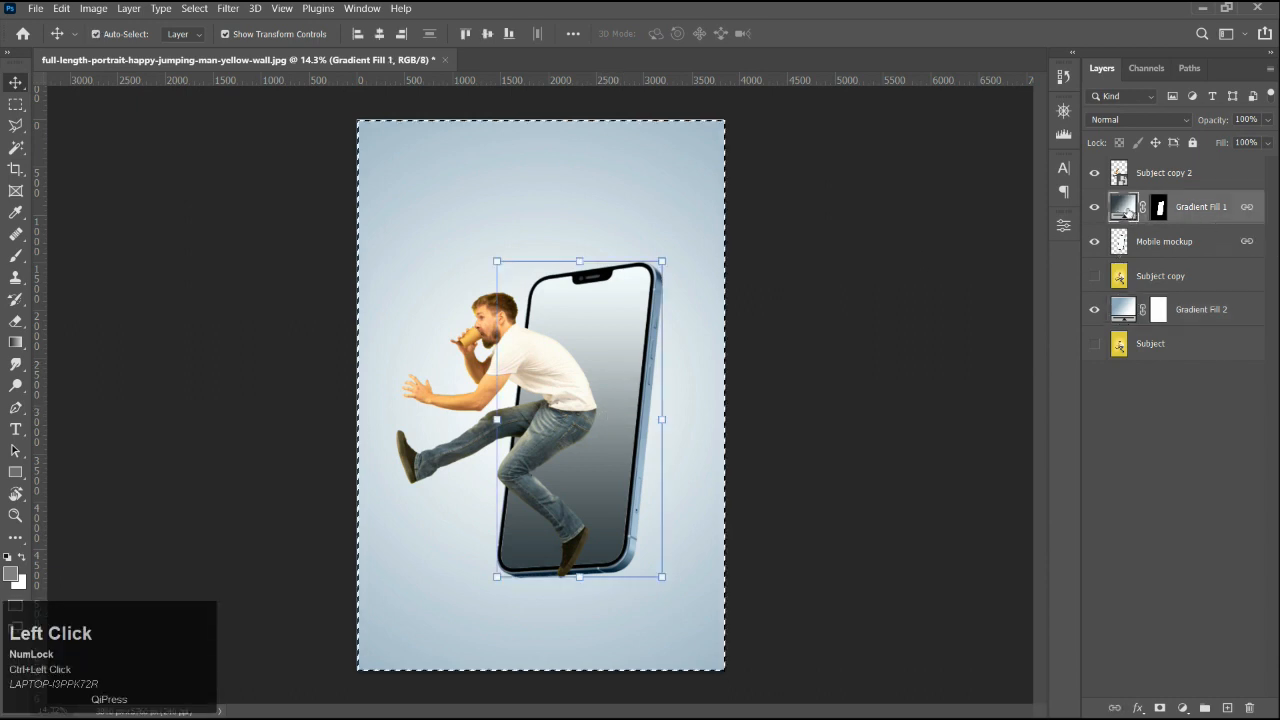
pyautogui.keyDown('ctrl'); pyautogui.click(1159, 207); pyautogui.keyUp('ctrl')
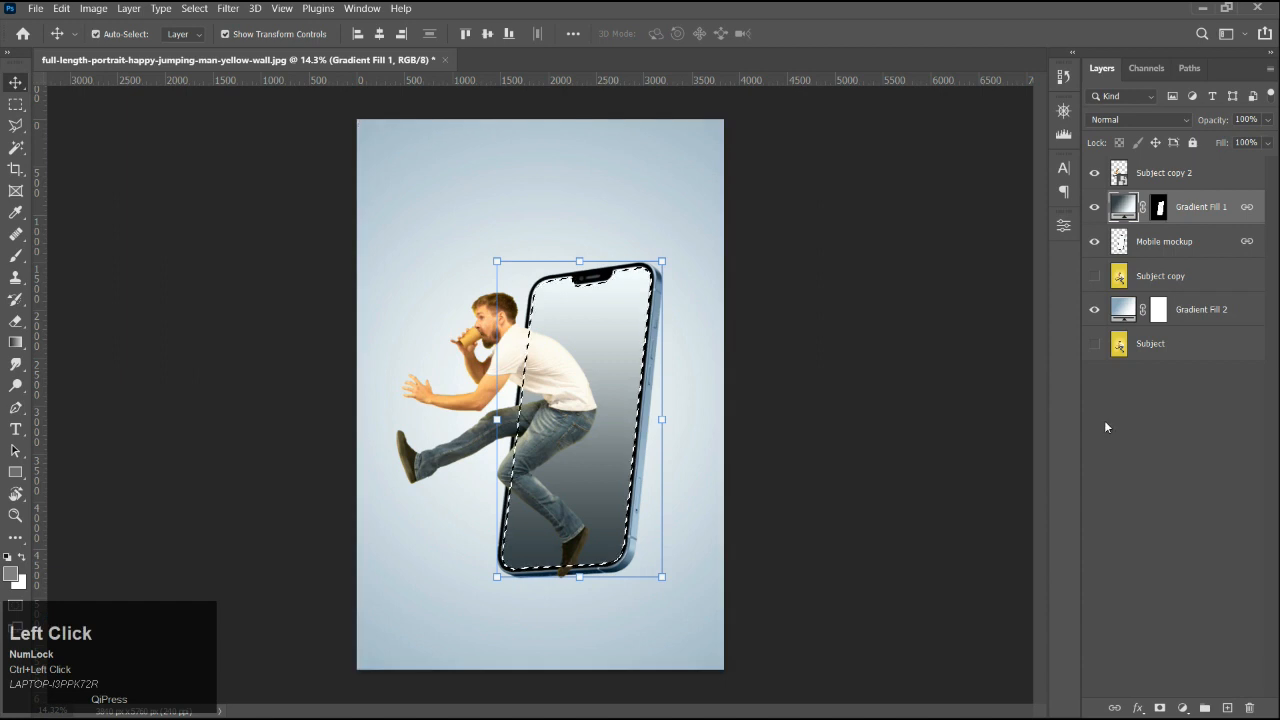
pyautogui.click(1182, 708)
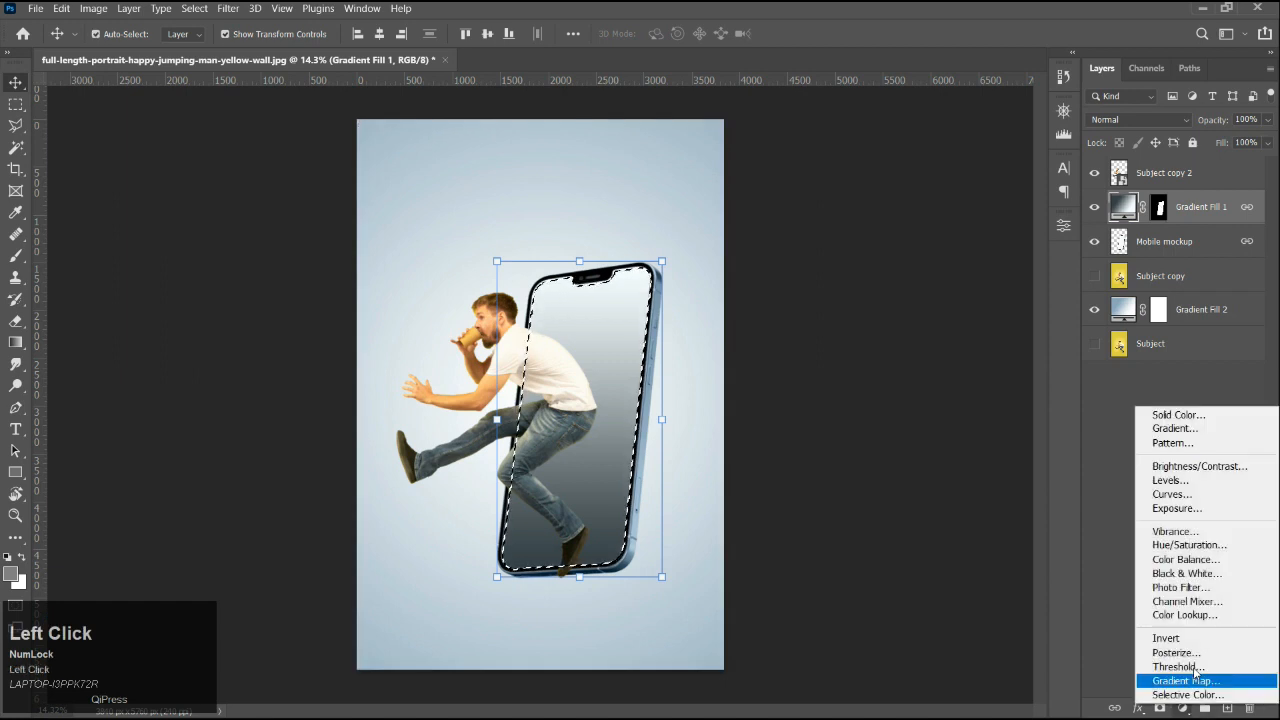
pyautogui.click(1175, 429)
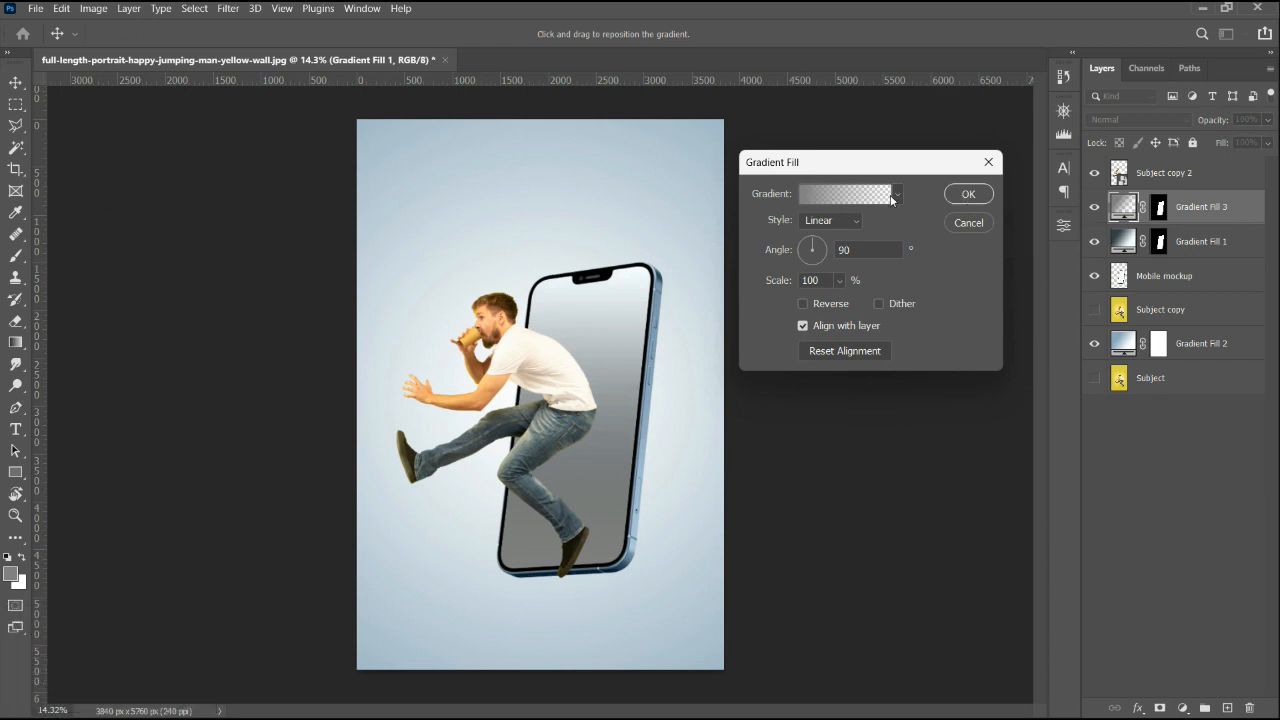
pyautogui.click(968, 195)
# Hide Gradient Fill 3 and set its gradient's starting stop to #39434a, sampled from the dark lower corner of the phone screen.
pyautogui.click(1094, 207)
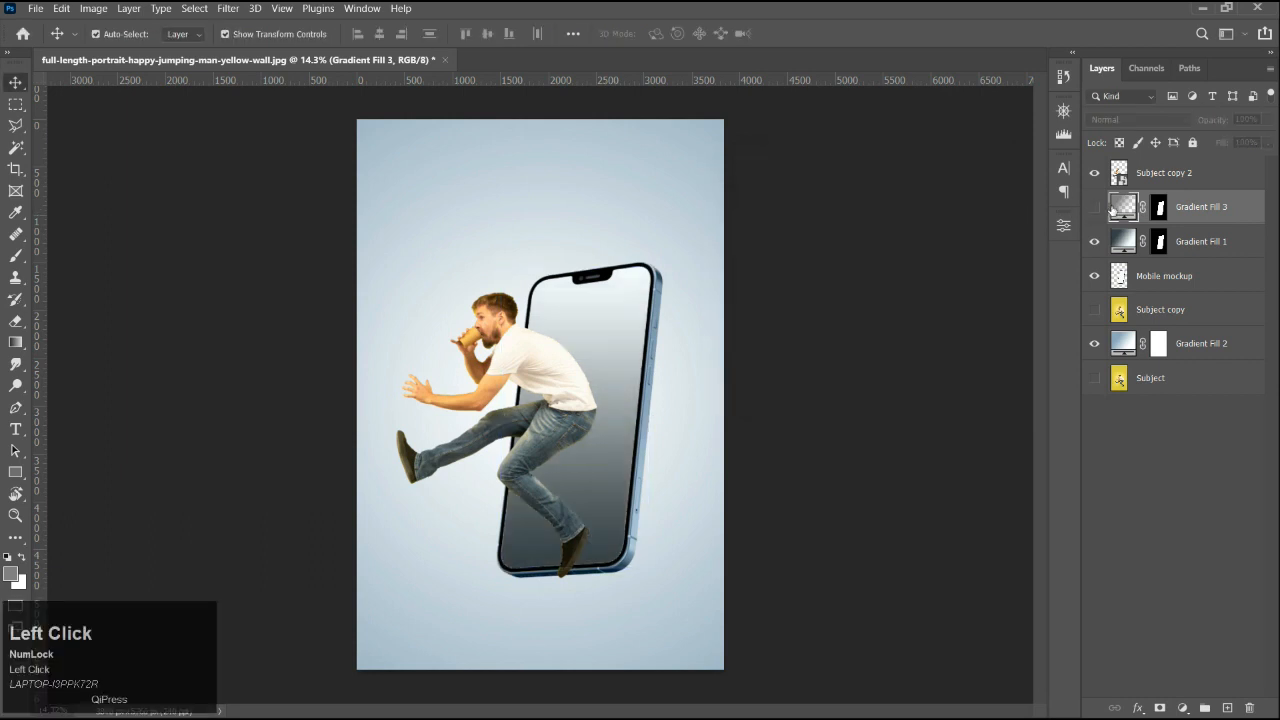
pyautogui.doubleClick(1121, 206)
pyautogui.click(845, 201)
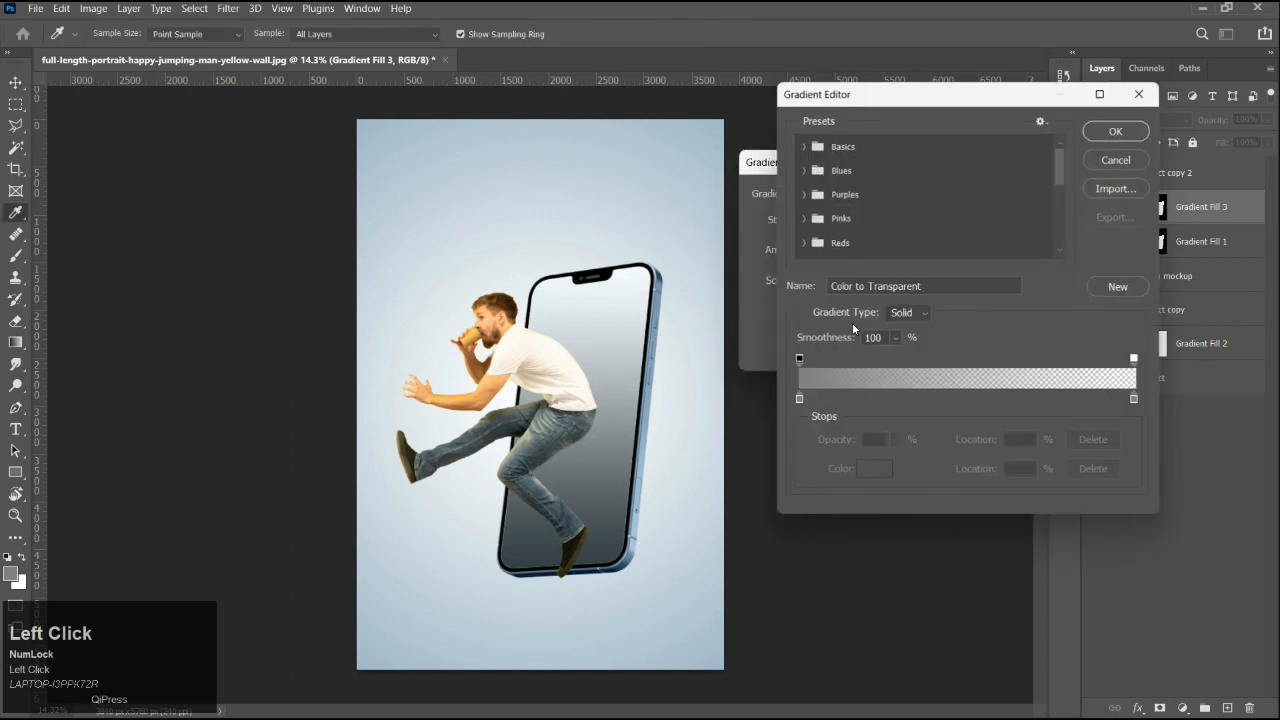
pyautogui.click(799, 400)
pyautogui.click(870, 474)
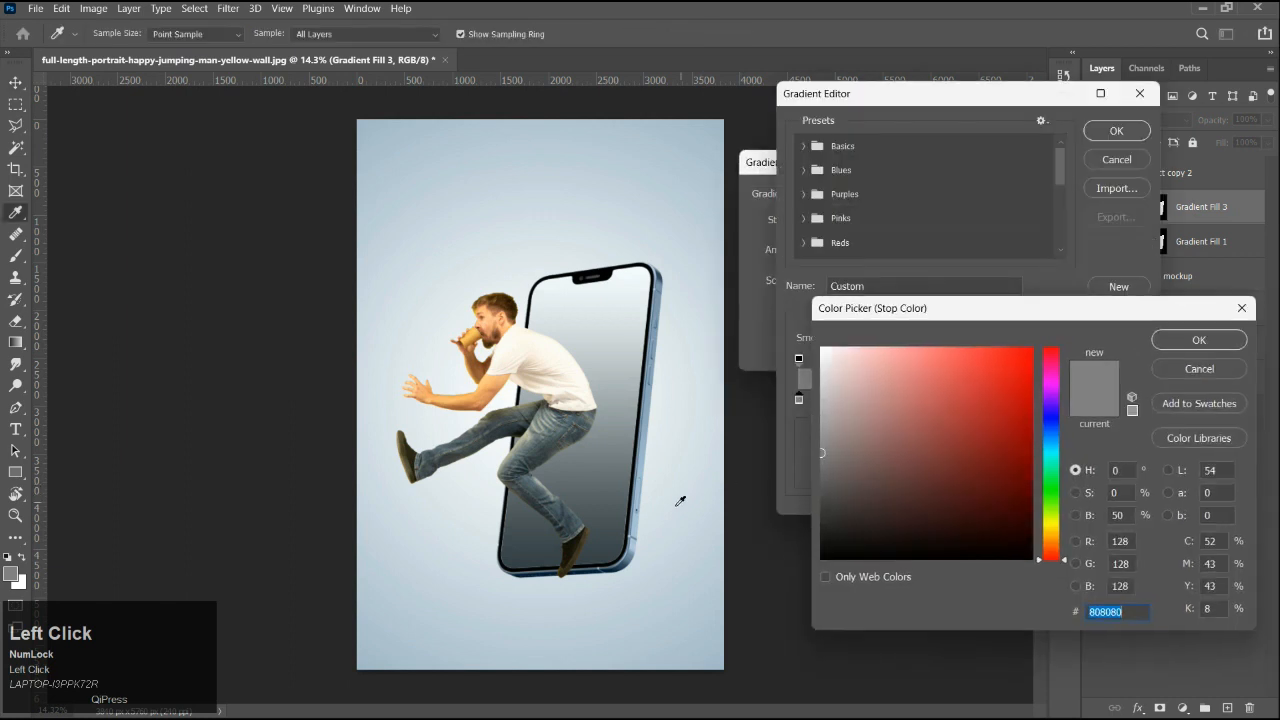
pyautogui.click(616, 552)
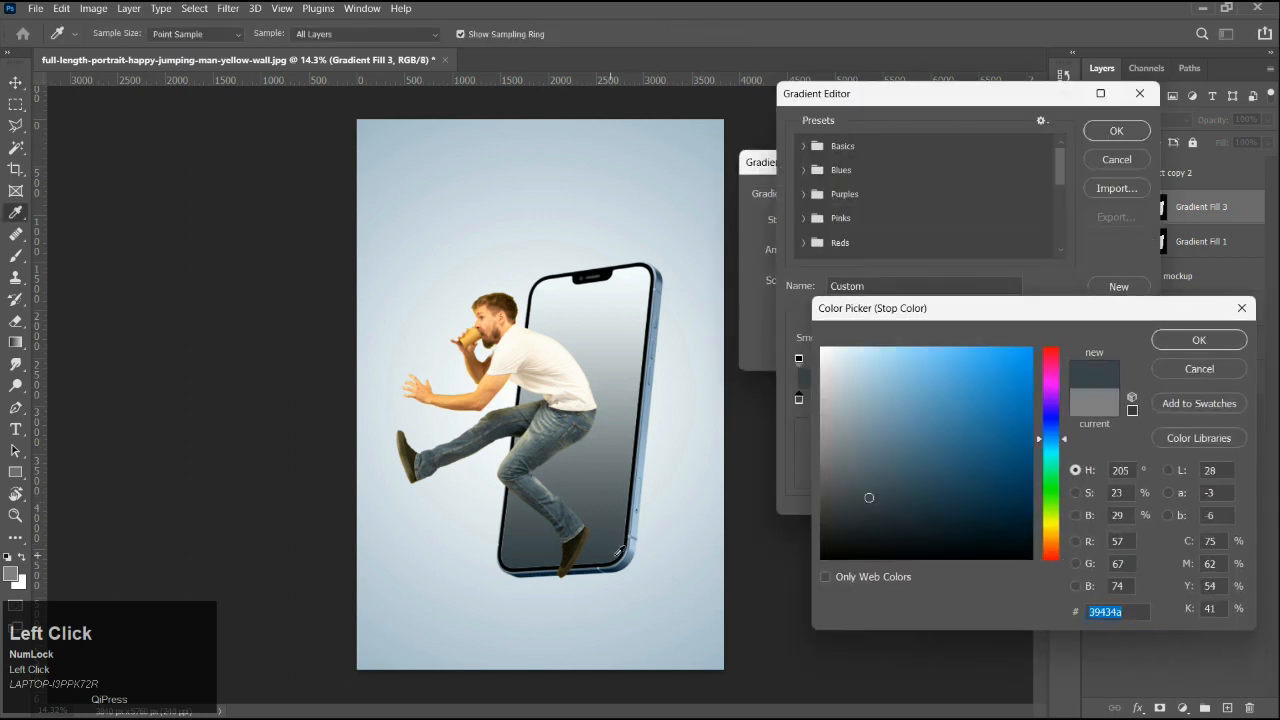
pyautogui.click(1193, 341)
# Set Gradient Fill 3's ending stop to #f4fafd sampled from the phone screen's bright upper corner, apply the gradient and show the layer again.
pyautogui.click(1135, 399)
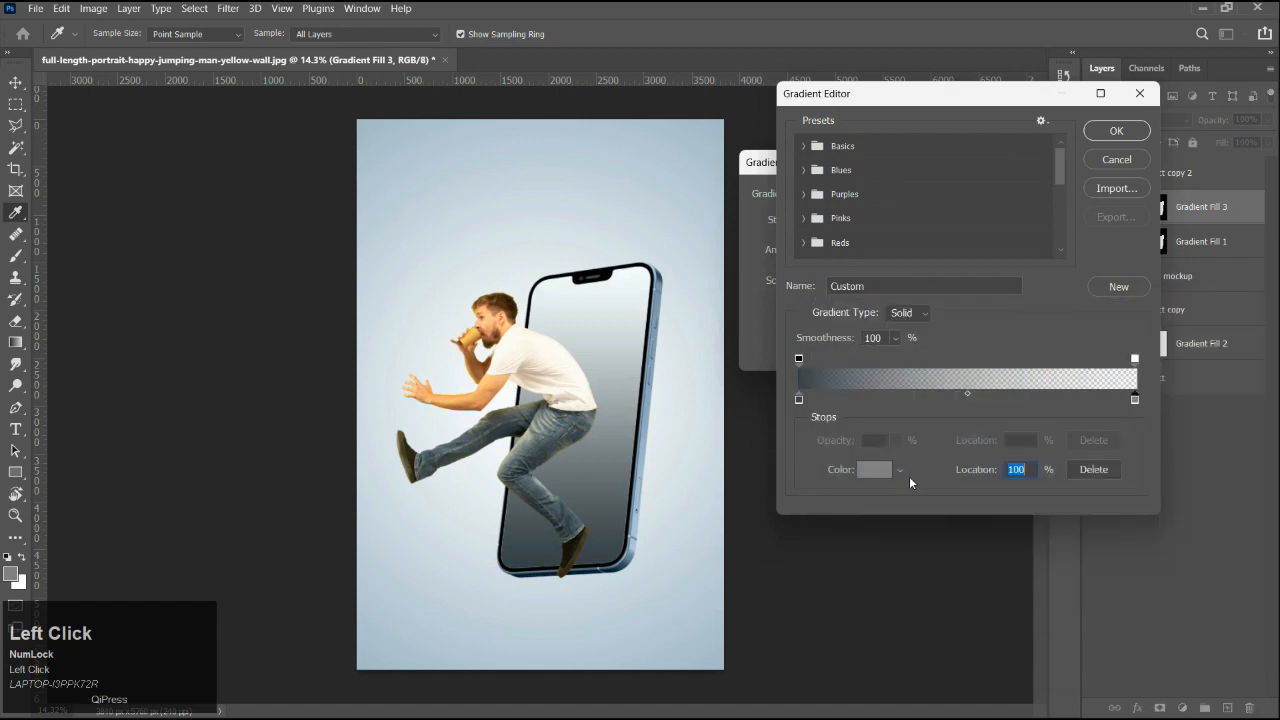
pyautogui.click(890, 475)
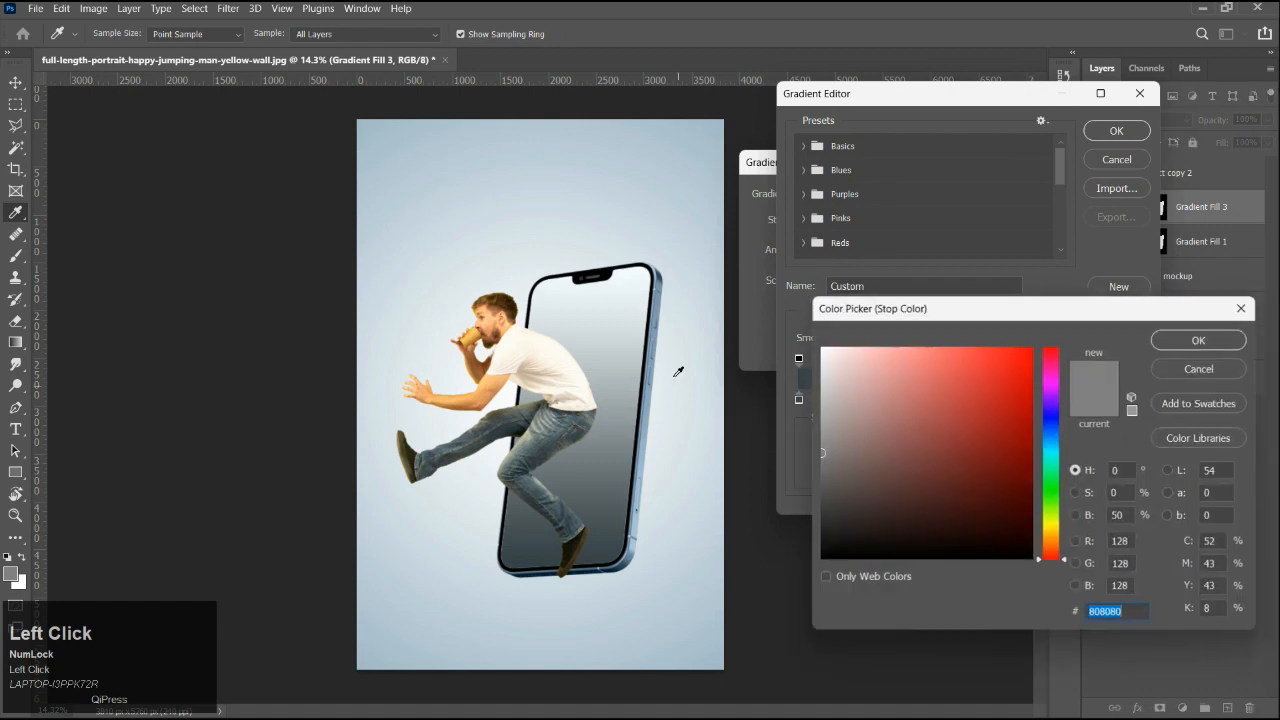
pyautogui.click(648, 273)
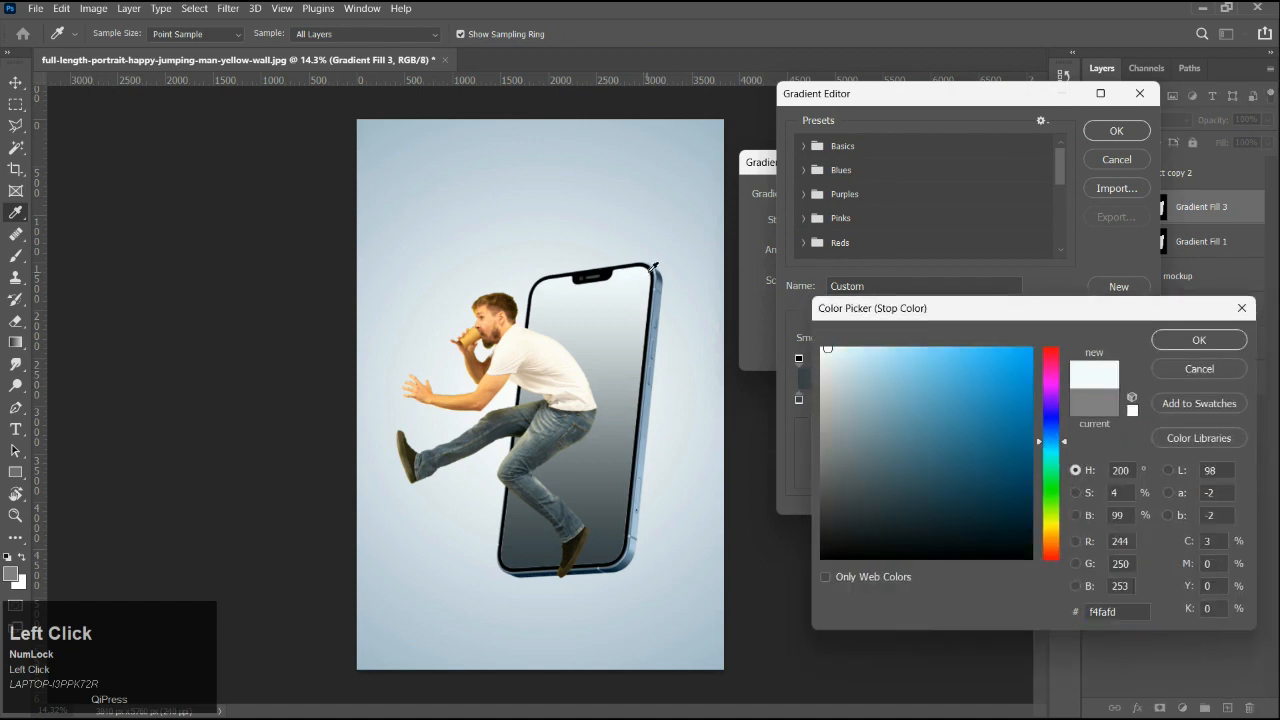
pyautogui.click(1180, 342)
pyautogui.click(1135, 358)
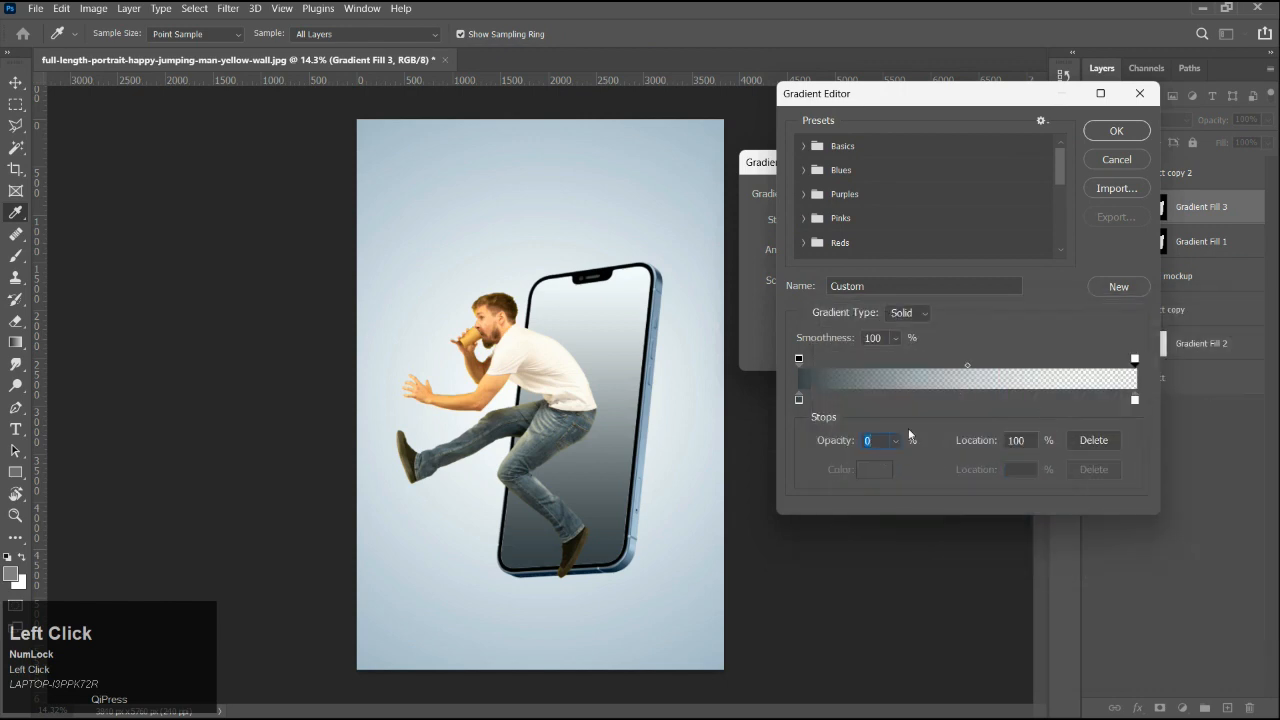
pyautogui.click(1116, 131)
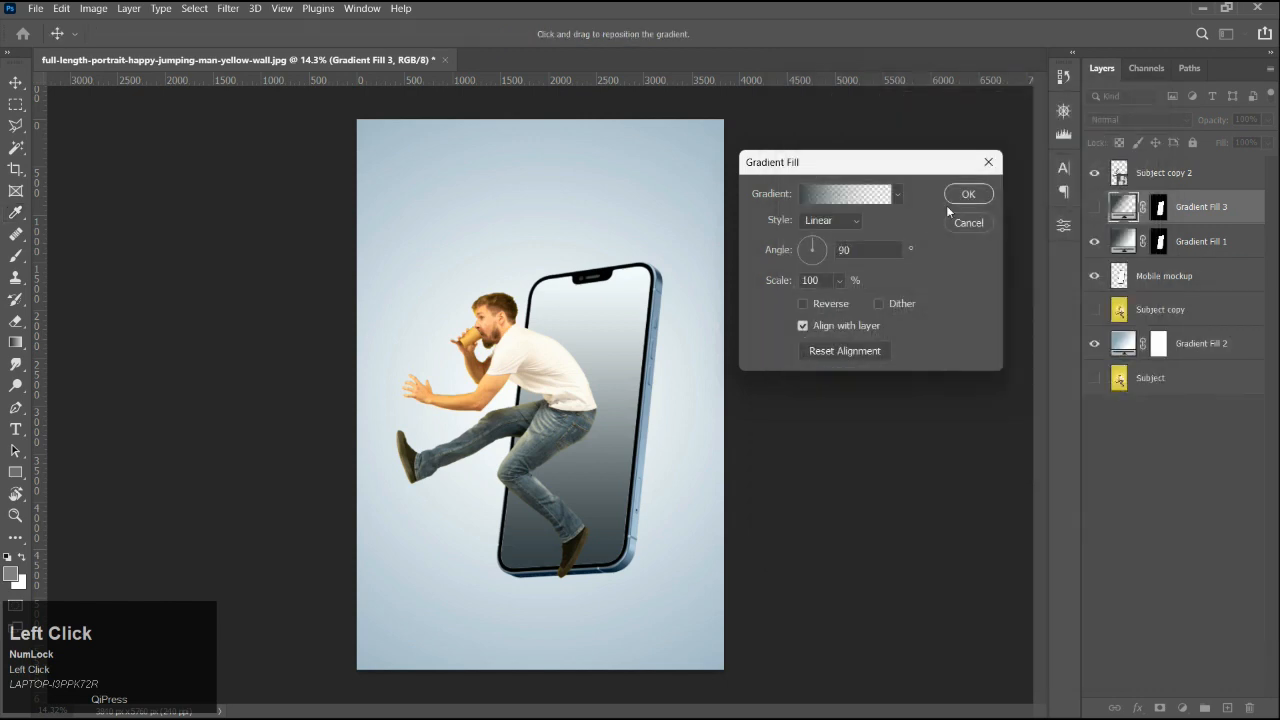
pyautogui.click(968, 195)
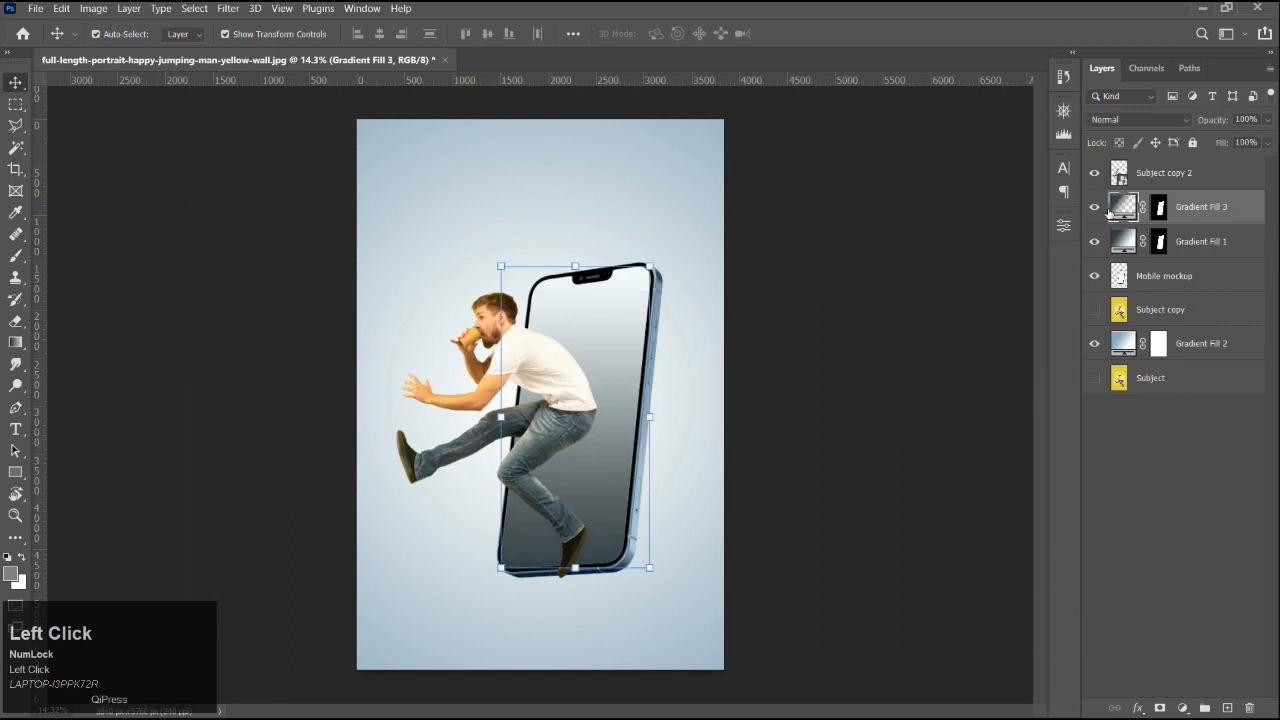
# Try angles of 180° and 150° for Gradient Fill 3, settle on 160° and apply it.
pyautogui.doubleClick(1120, 208)
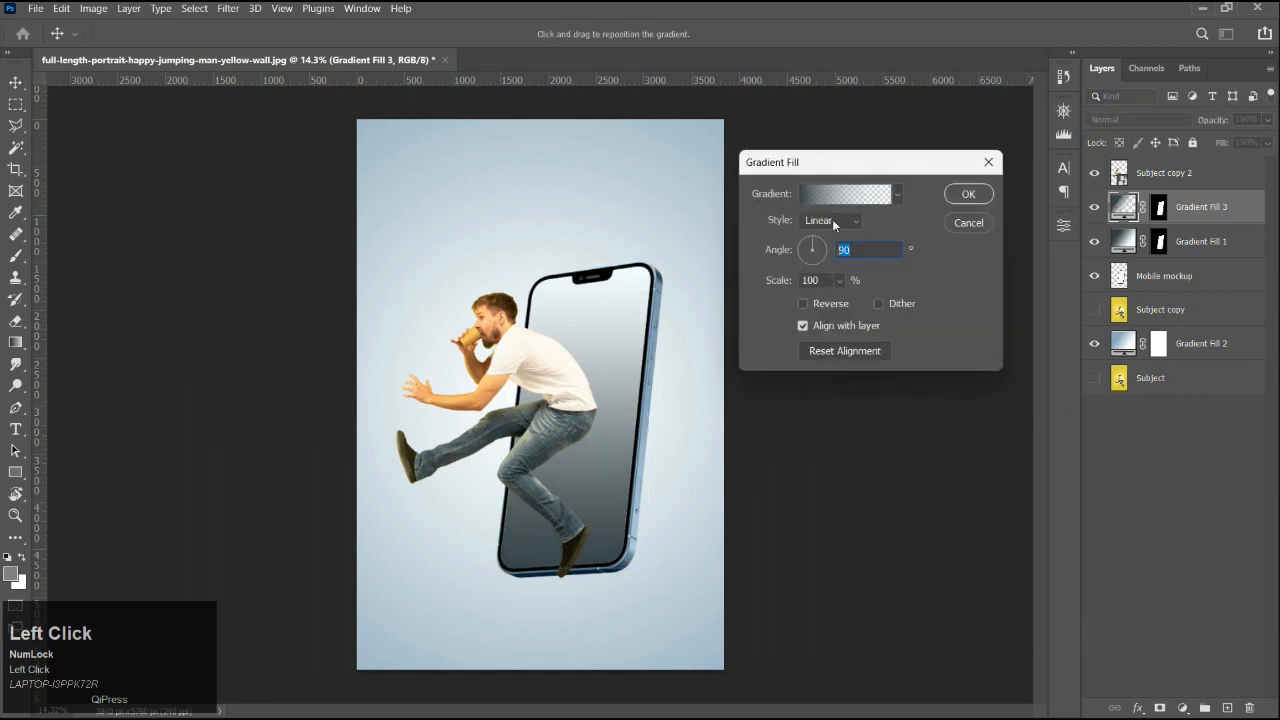
pyautogui.write('0')
pyautogui.press('BackSpace')
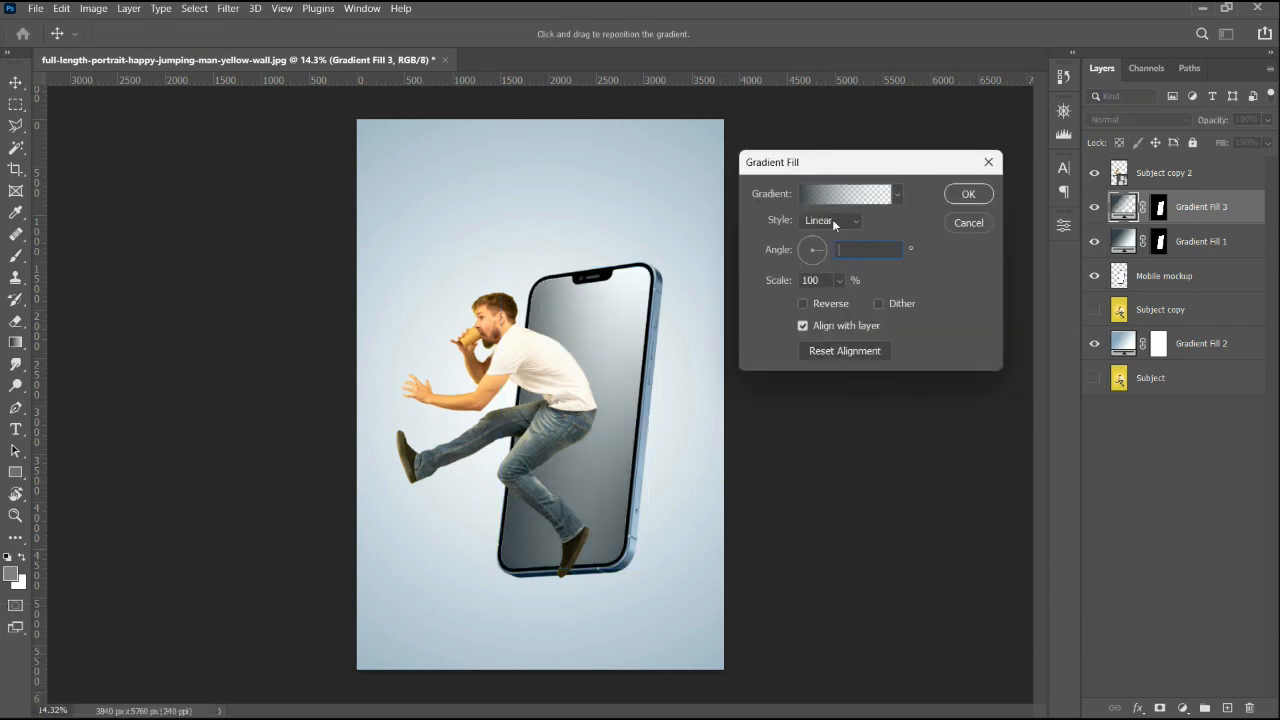
pyautogui.write('180')
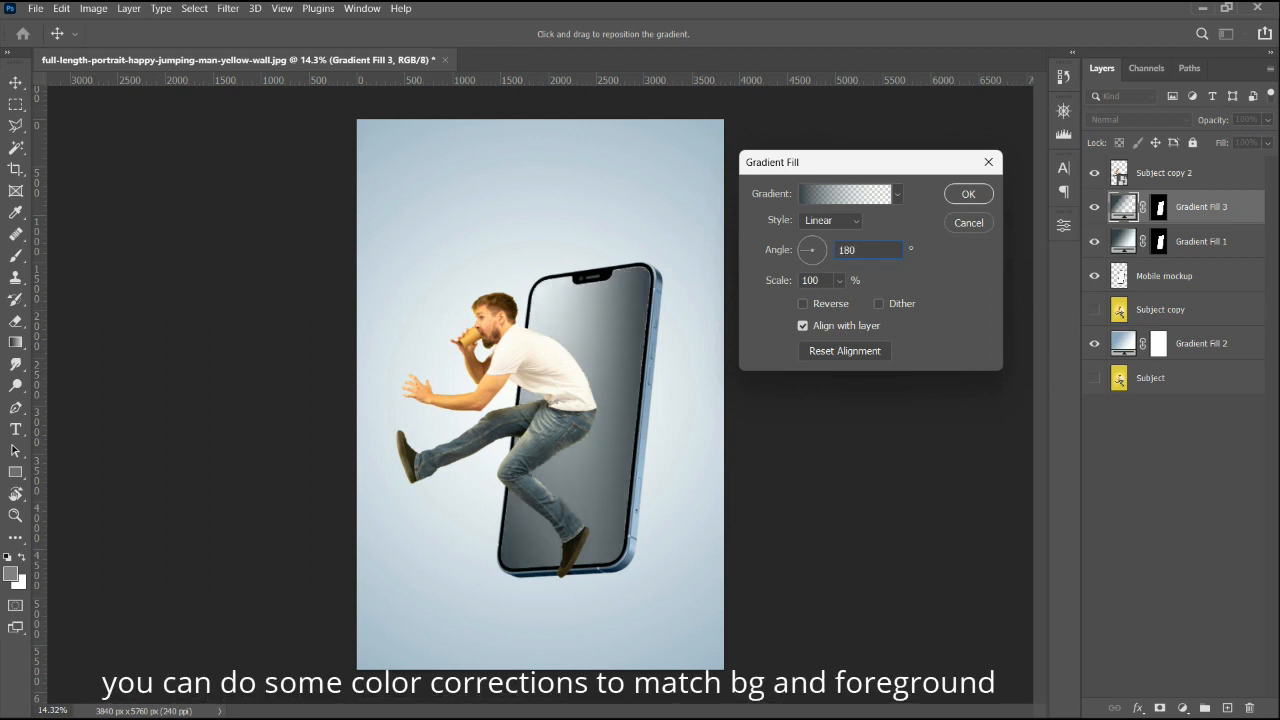
pyautogui.moveTo(868, 251); pyautogui.dragTo(792, 254)
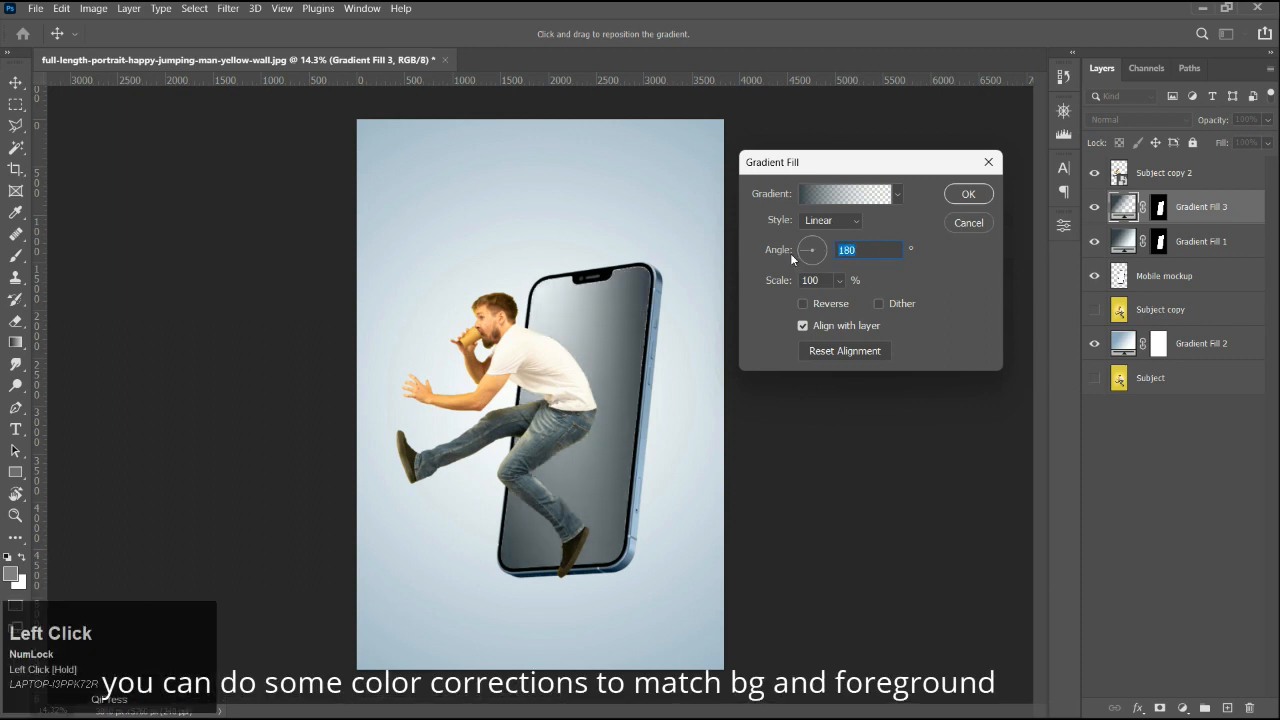
pyautogui.write('150')
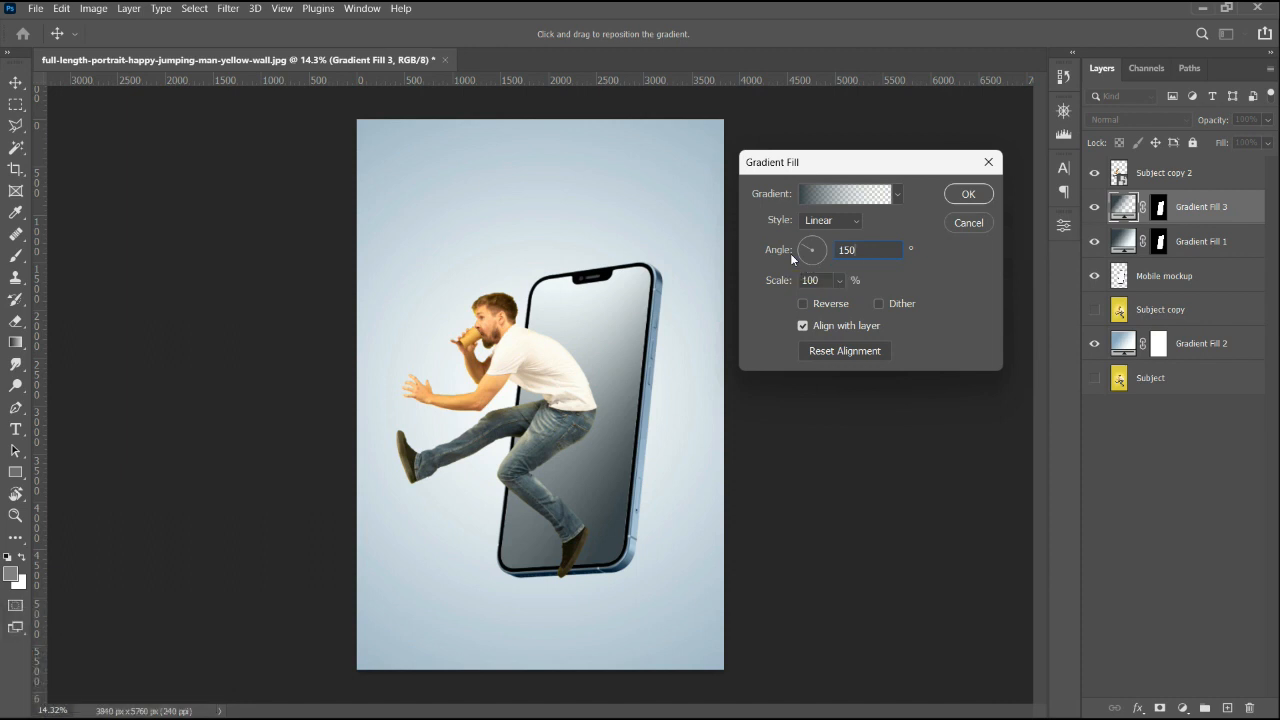
pyautogui.press('BackSpace')
pyautogui.press('BackSpace')
pyautogui.press('BackSpace')
pyautogui.write('160')
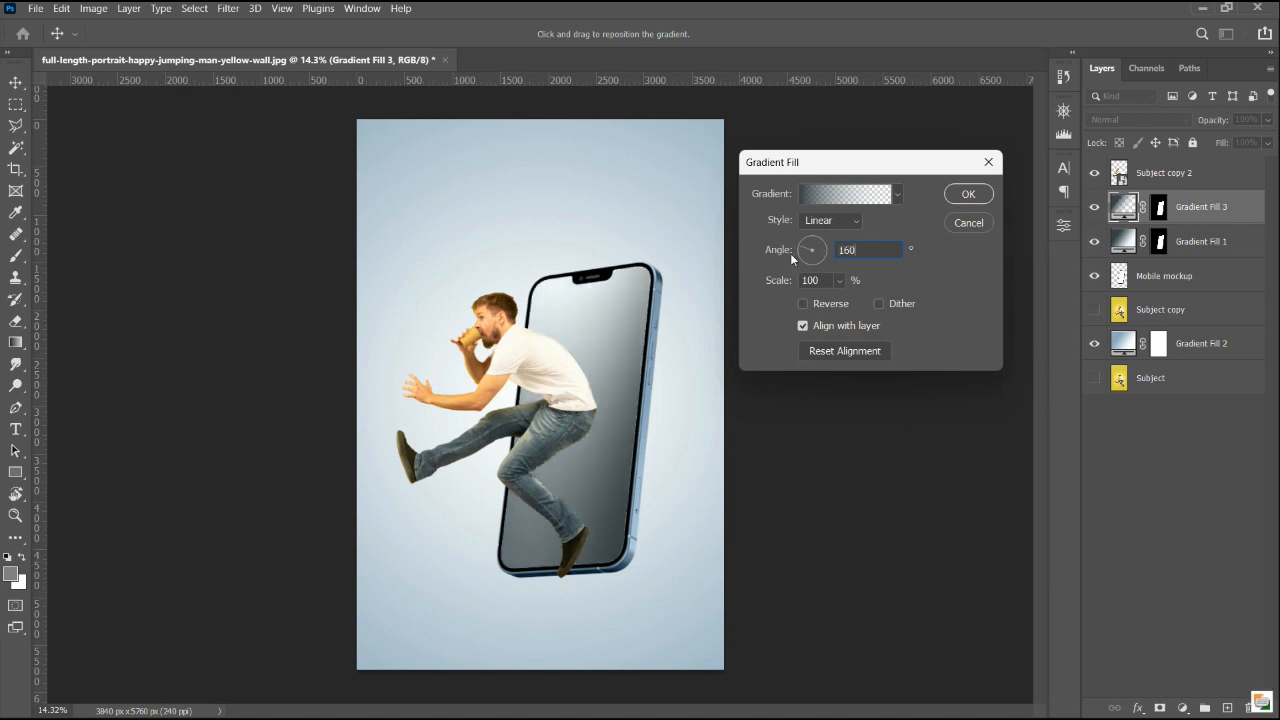
pyautogui.press('Return')
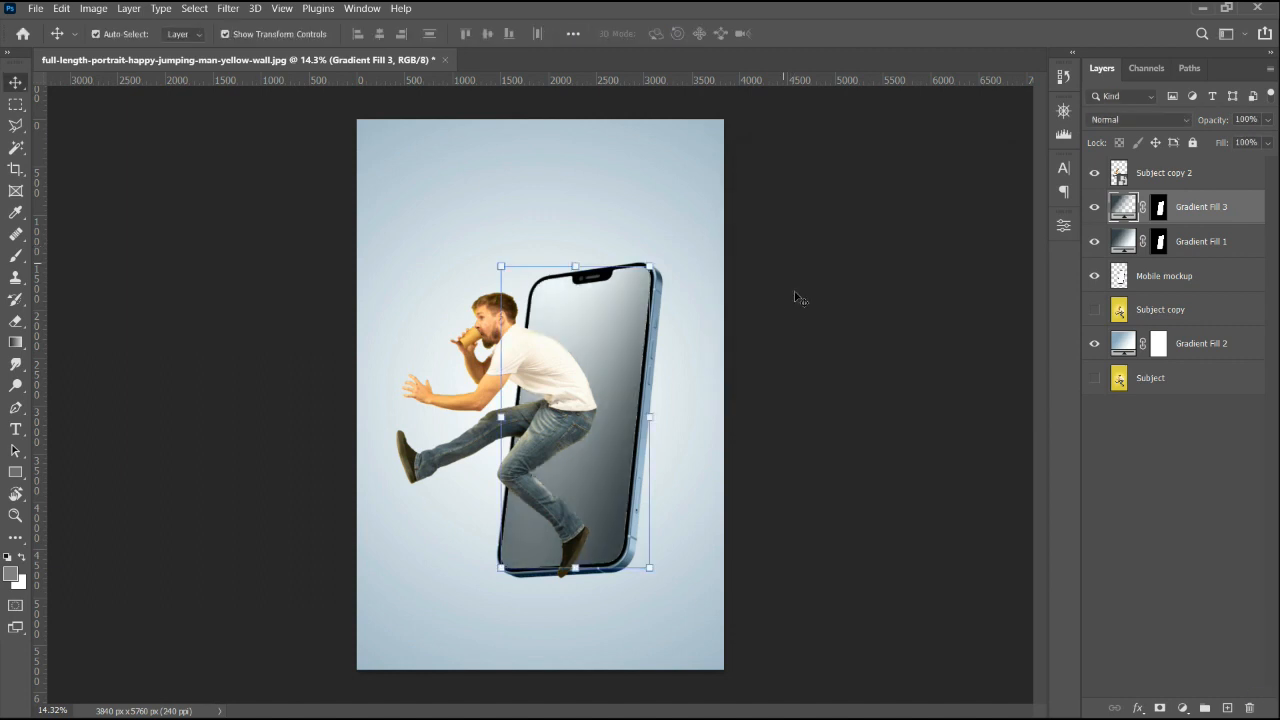
pyautogui.click(803, 299)
# Apply Color Balance to the man on Subject copy 2, shifting the highlights toward blue and setting the midtones' blue level to +23.
pyautogui.click(578, 401)
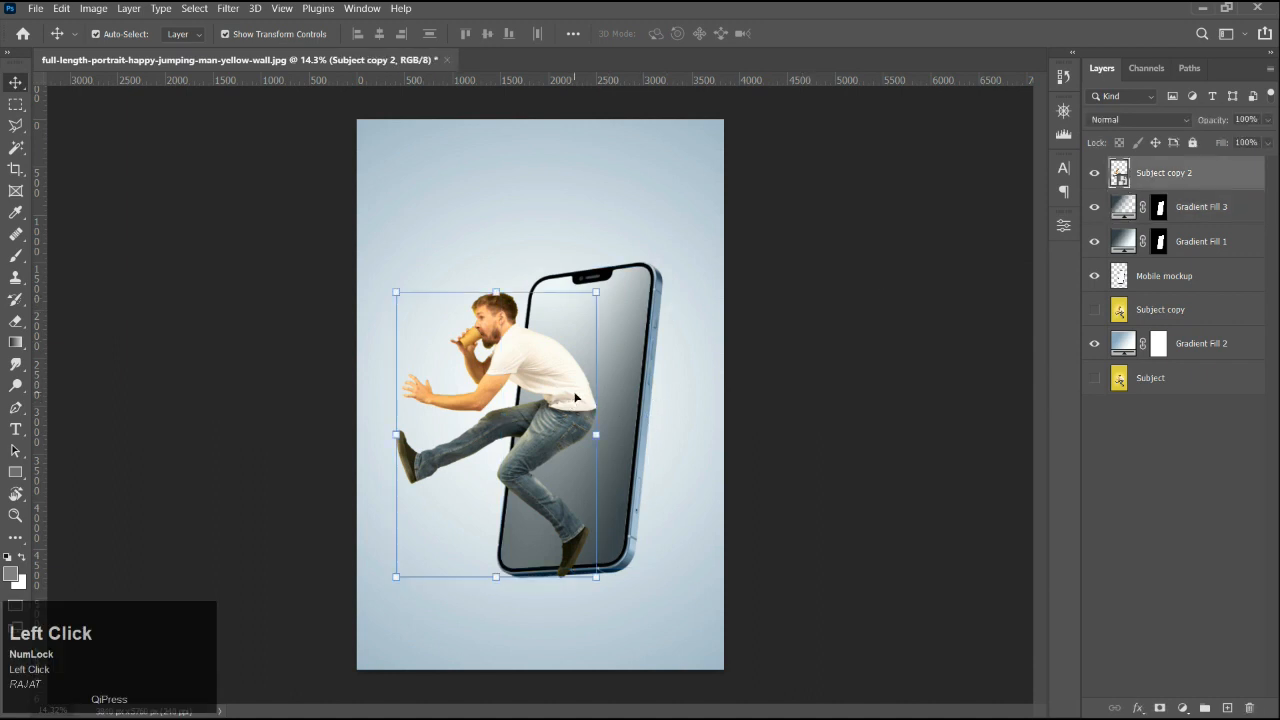
pyautogui.click(92, 9)
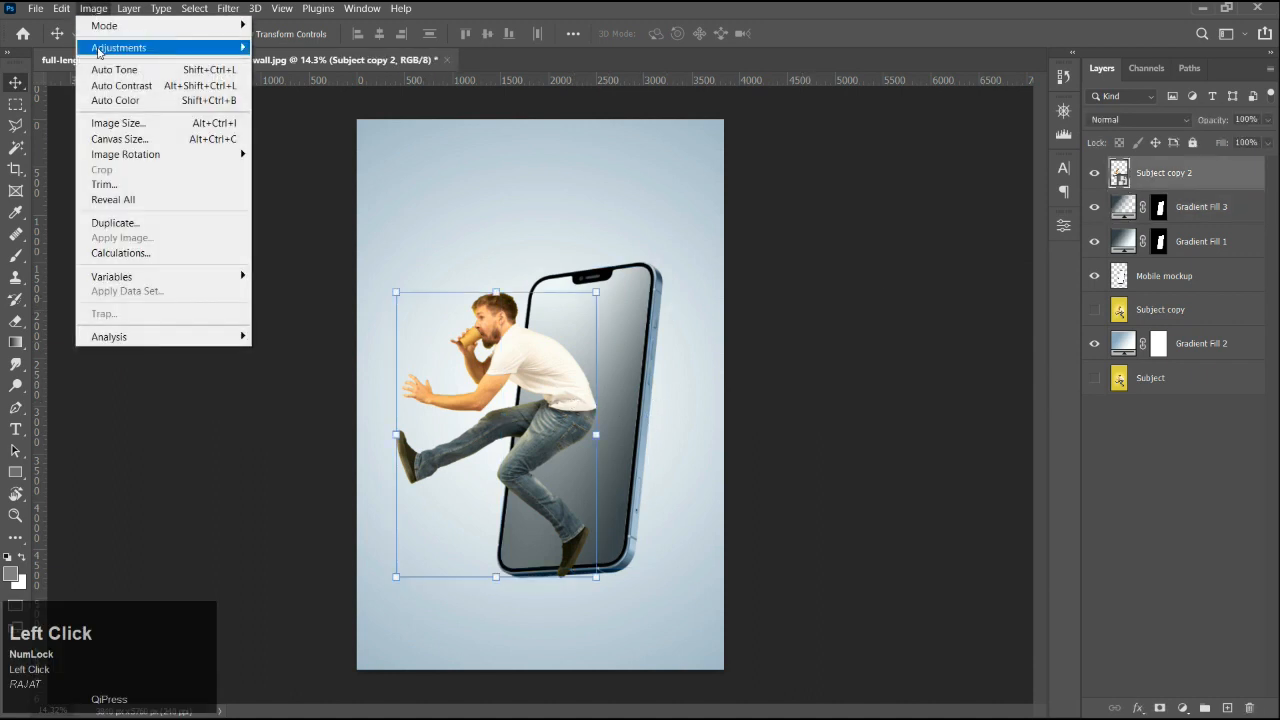
pyautogui.moveTo(100, 48)
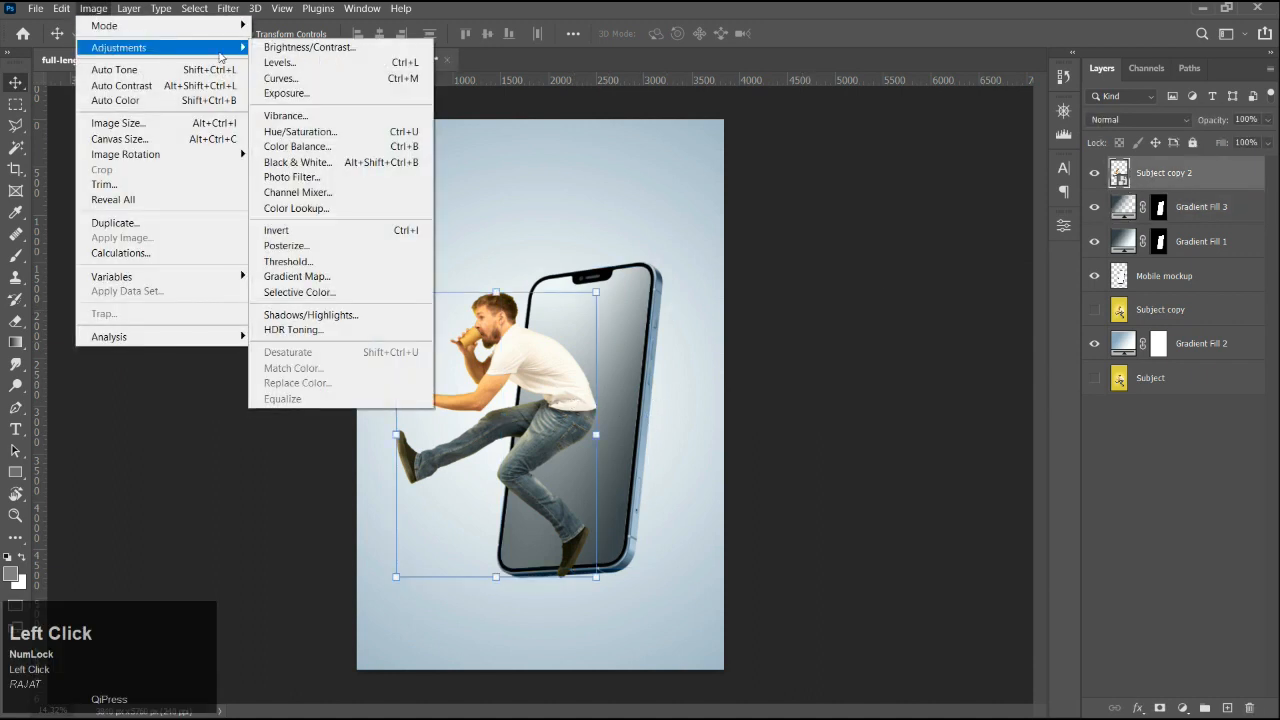
pyautogui.click(300, 146)
pyautogui.click(922, 302)
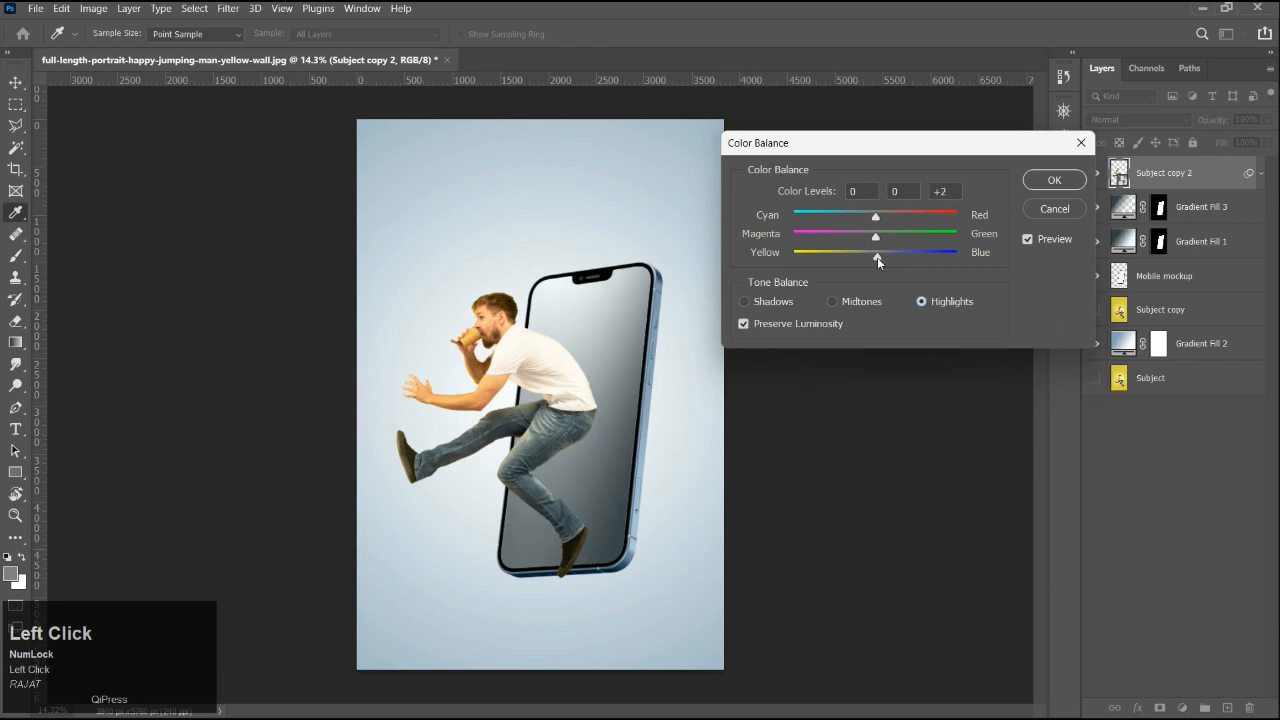
pyautogui.moveTo(877, 258); pyautogui.dragTo(896, 259)
pyautogui.scroll(-1, 741, 285)
pyautogui.click(849, 299)
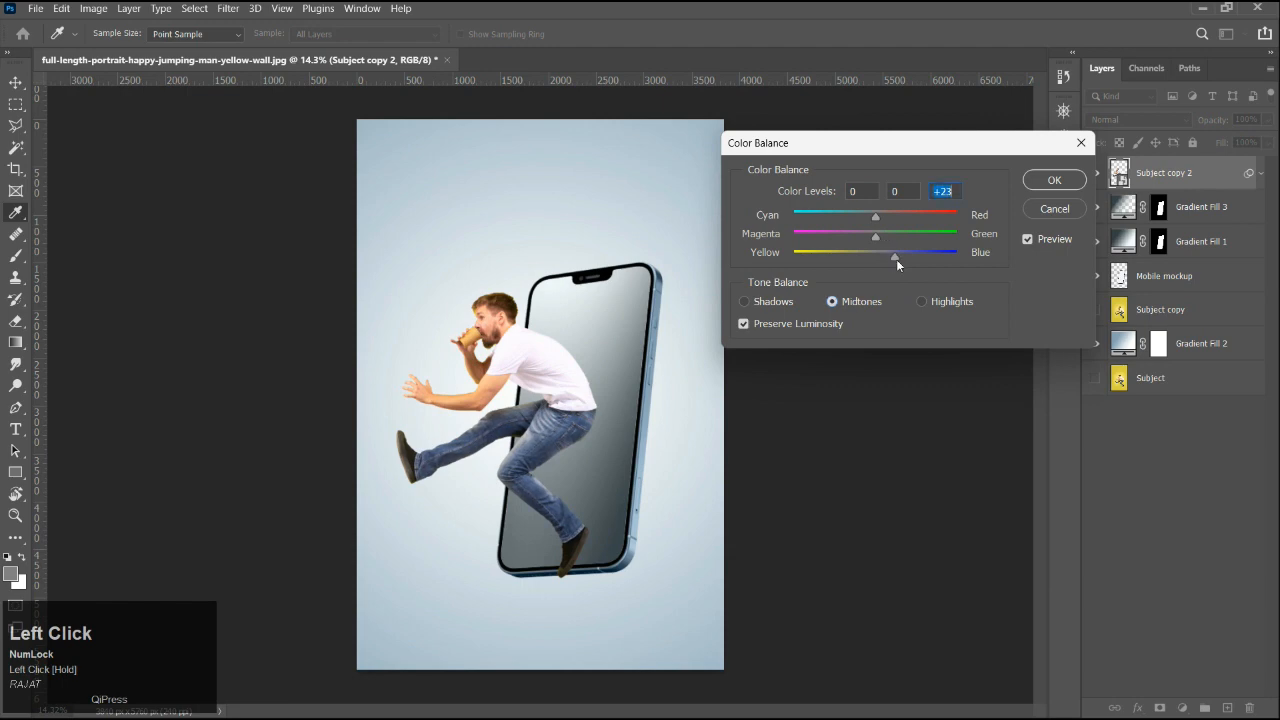
pyautogui.click(1054, 180)
# Examine the colour-corrected man up close and in full view against the phone and background.
pyautogui.scroll(1, 604, 350)
pyautogui.scroll(2, 474, 370)
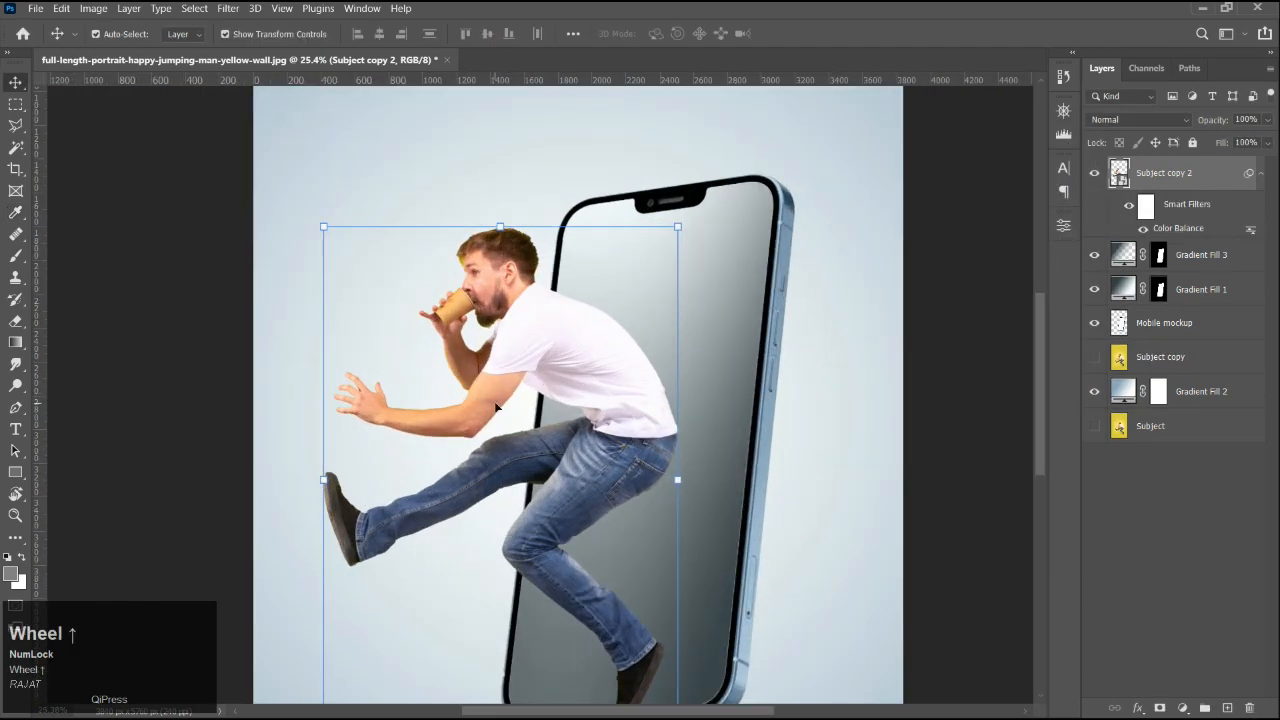
pyautogui.scroll(-2, 470, 372)
pyautogui.scroll(-4, 462, 350)
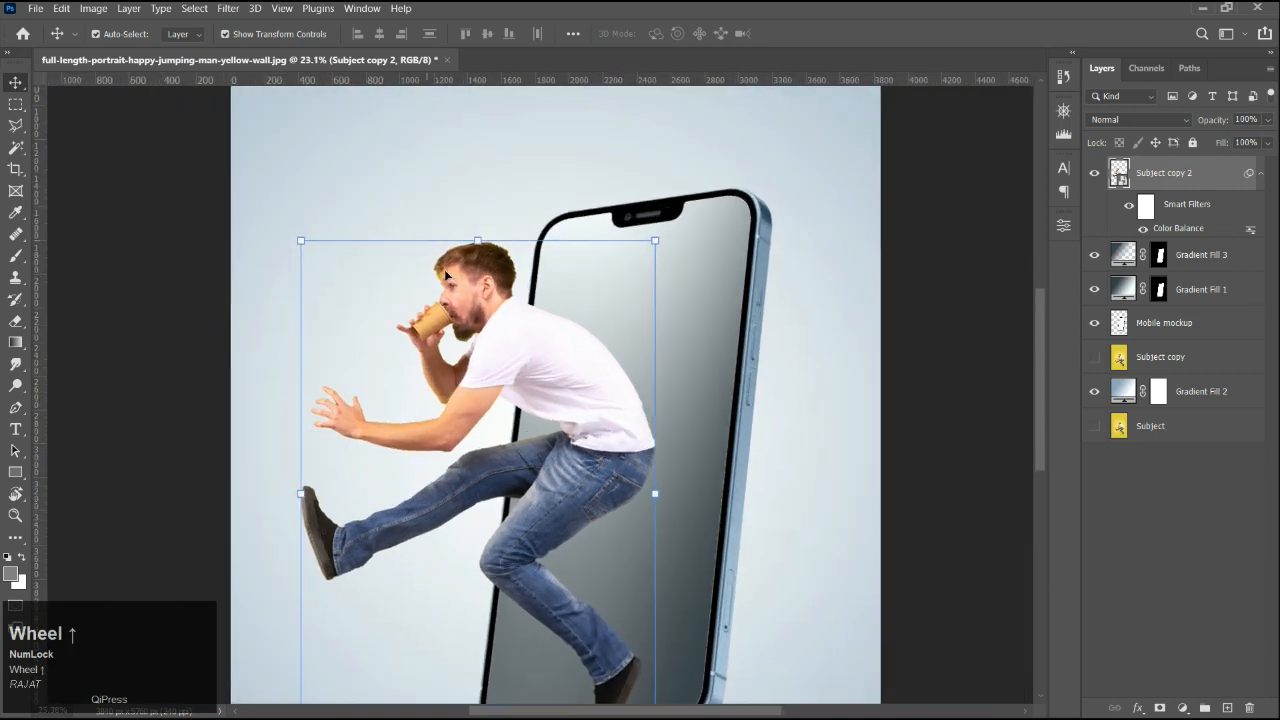
pyautogui.scroll(2, 493, 443)
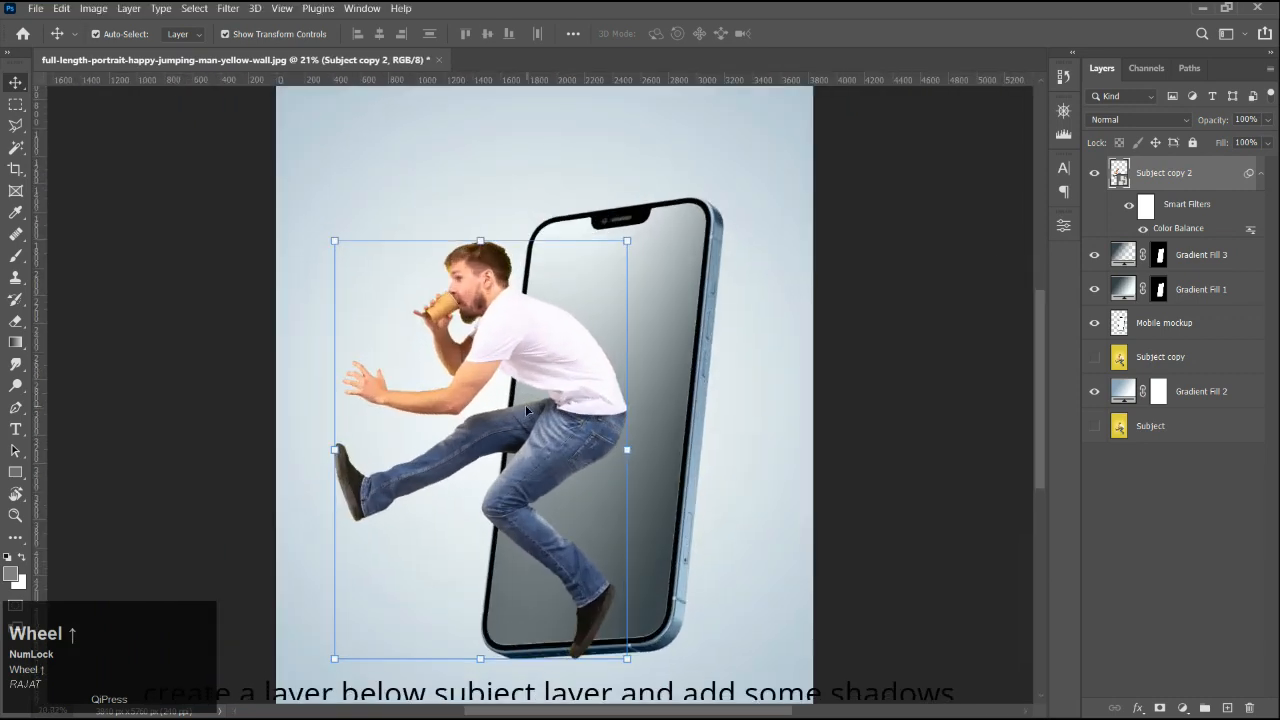
pyautogui.scroll(-2, 527, 440)
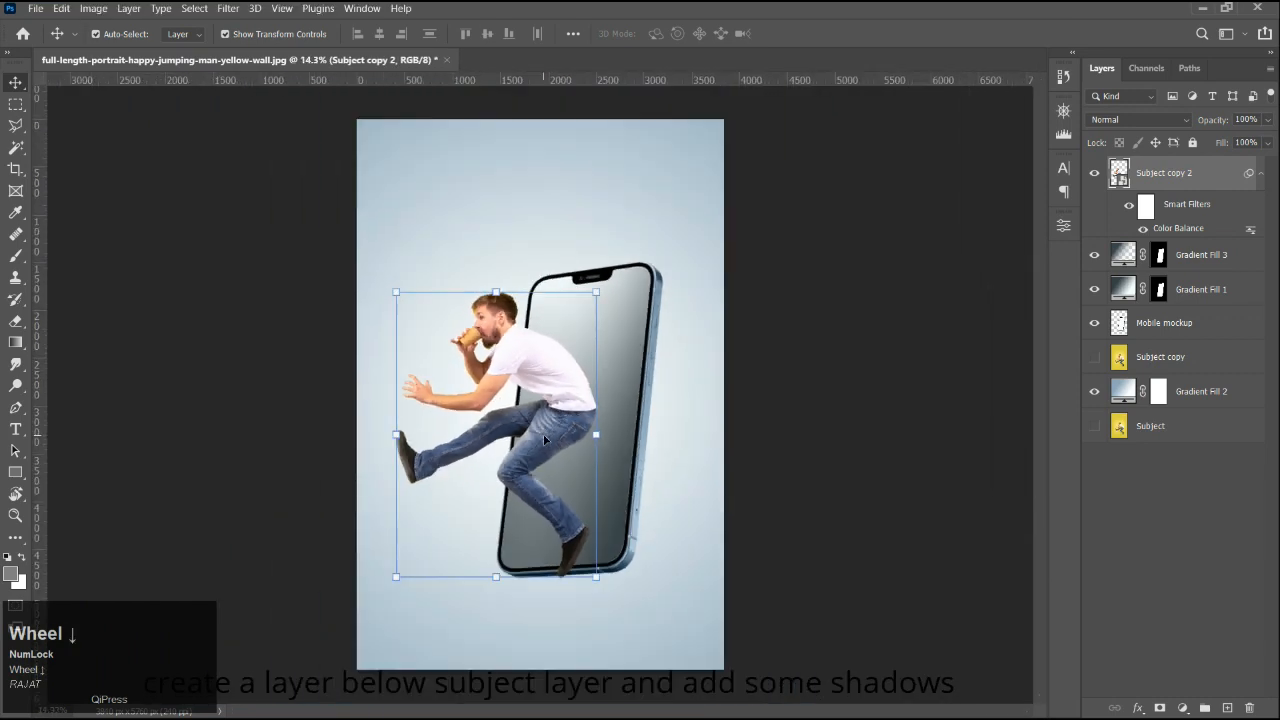
pyautogui.scroll(-1, 557, 434)
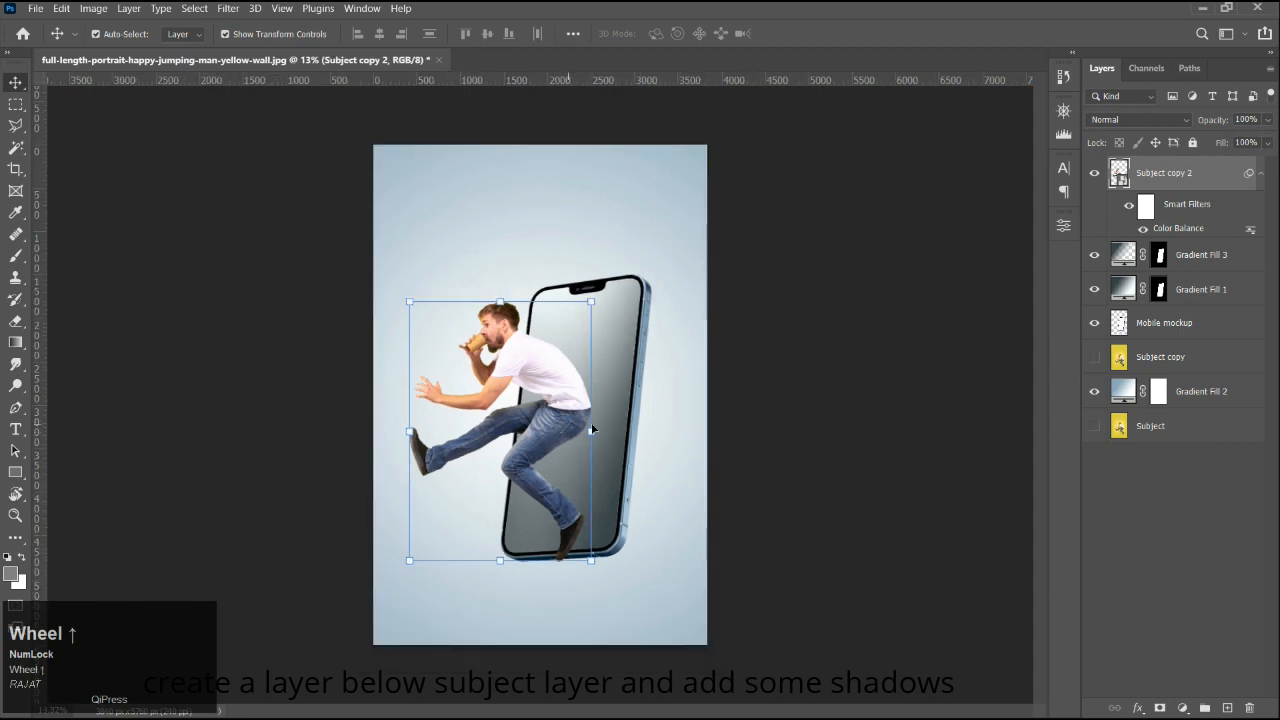
# Collapse the smart filters of Subject copy 2 and add an empty layer between it and Gradient Fill 3.
pyautogui.click(573, 408)
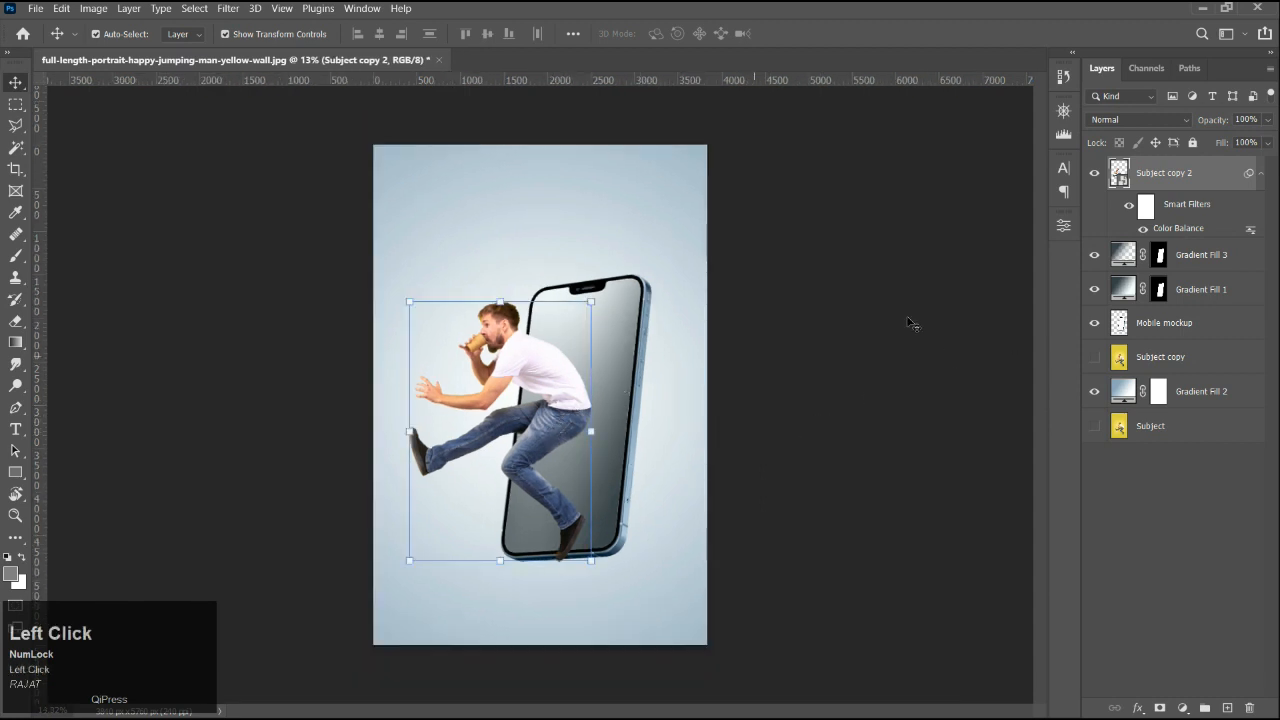
pyautogui.click(1260, 174)
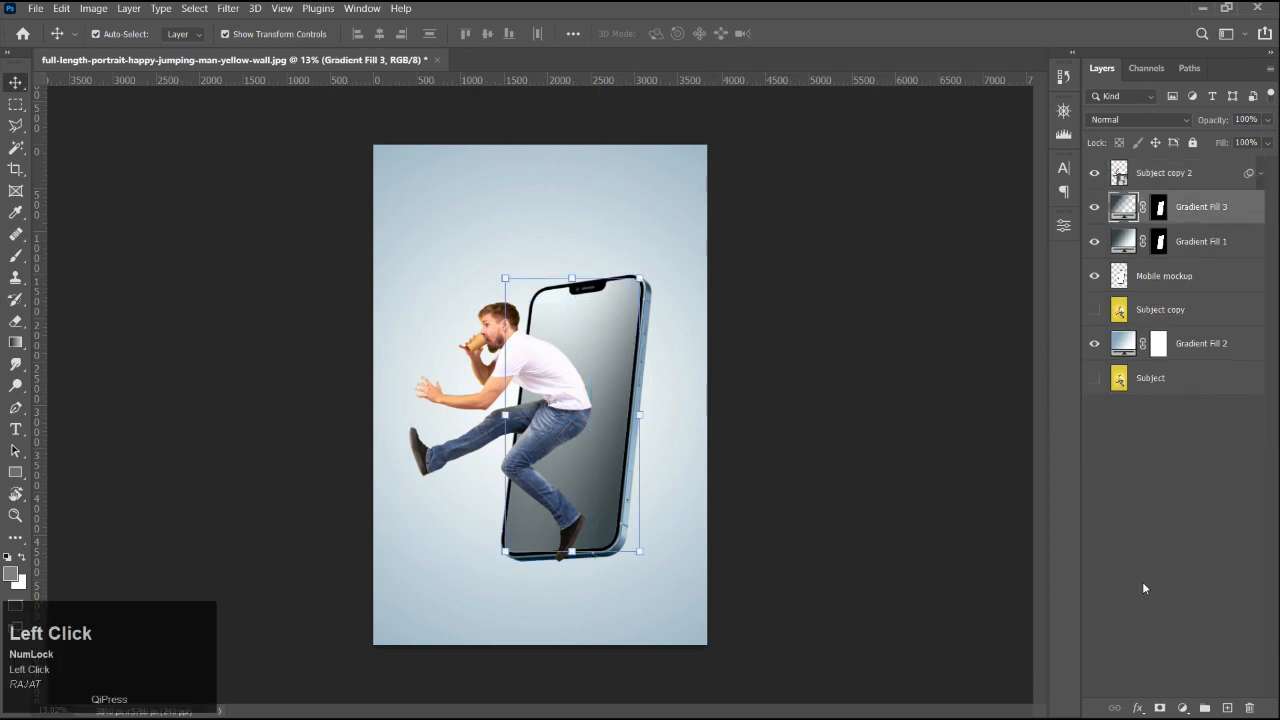
pyautogui.click(1227, 708)
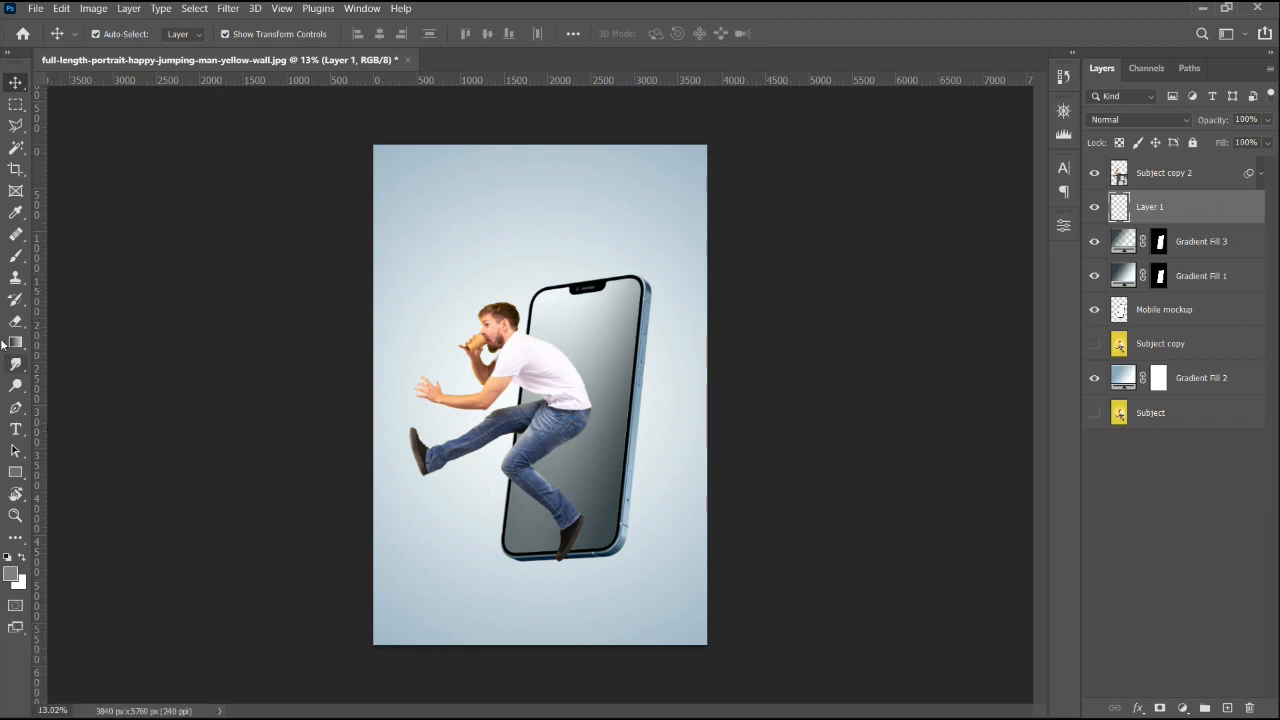
# Set up a soft round brush at 1800 px and squash its tip into a narrow upright ellipse angled at -91°.
pyautogui.click(15, 256)
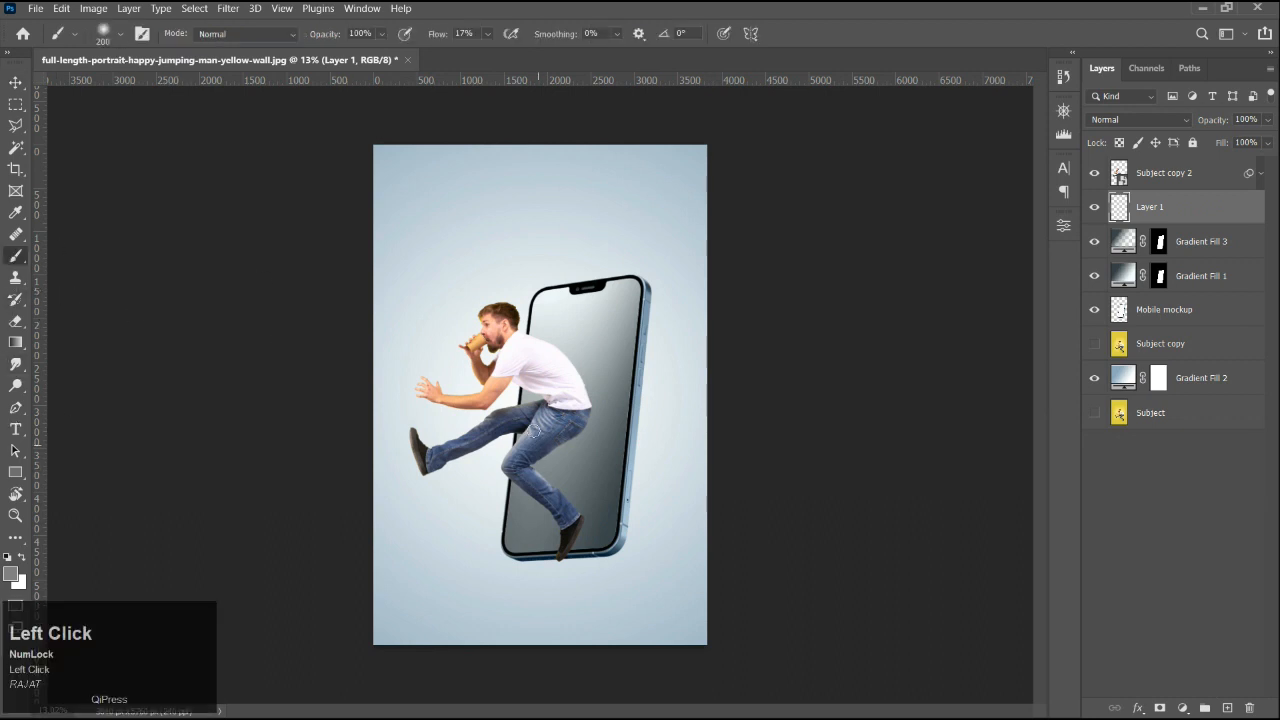
pyautogui.press(']')
pyautogui.press(']')
pyautogui.press(']')
pyautogui.press(']')
pyautogui.press(']')
pyautogui.press(']')
pyautogui.press(']')
pyautogui.press(']')
pyautogui.press(']')
pyautogui.press(']')
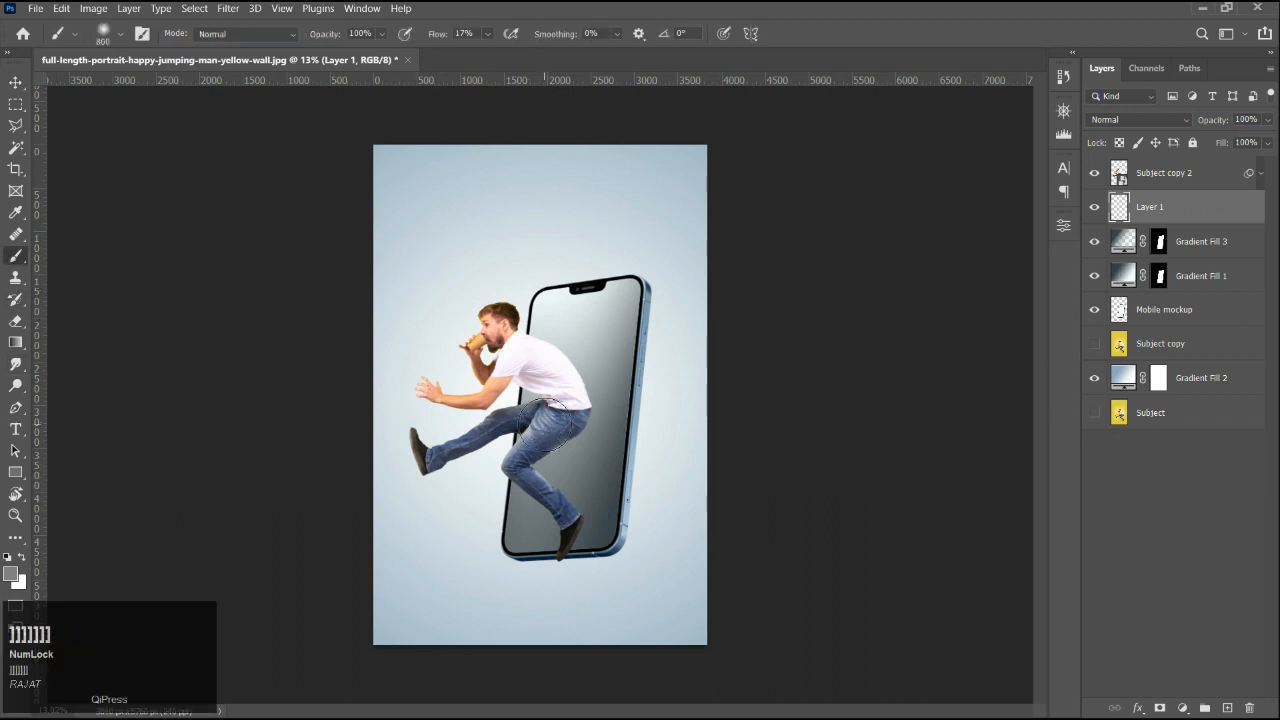
pyautogui.press(']')
pyautogui.press(']')
pyautogui.press(']')
pyautogui.press(']')
pyautogui.press(']')
pyautogui.press(']')
pyautogui.press(']')
pyautogui.rightClick(539, 411)
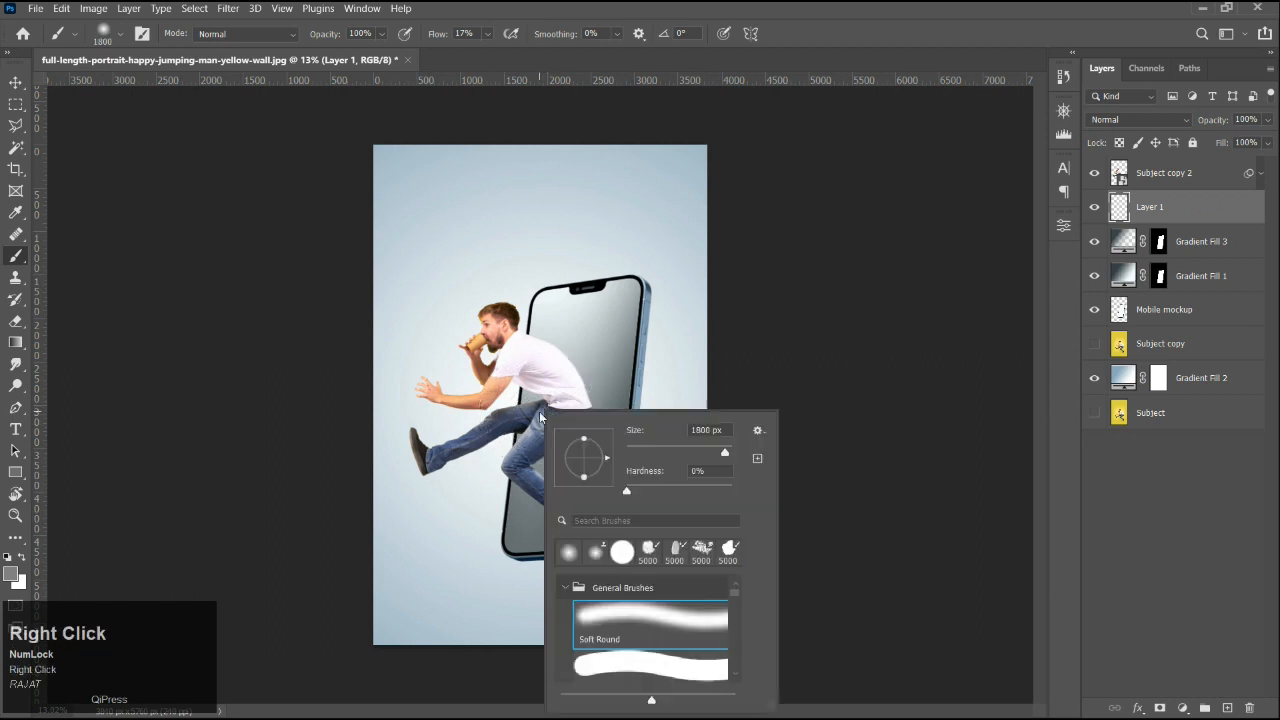
pyautogui.moveTo(582, 446)
pyautogui.mouseDown()
pyautogui.moveTo(611, 459)
pyautogui.moveTo(585, 458)
pyautogui.moveTo(604, 462)
pyautogui.moveTo(585, 510)
pyautogui.mouseUp()
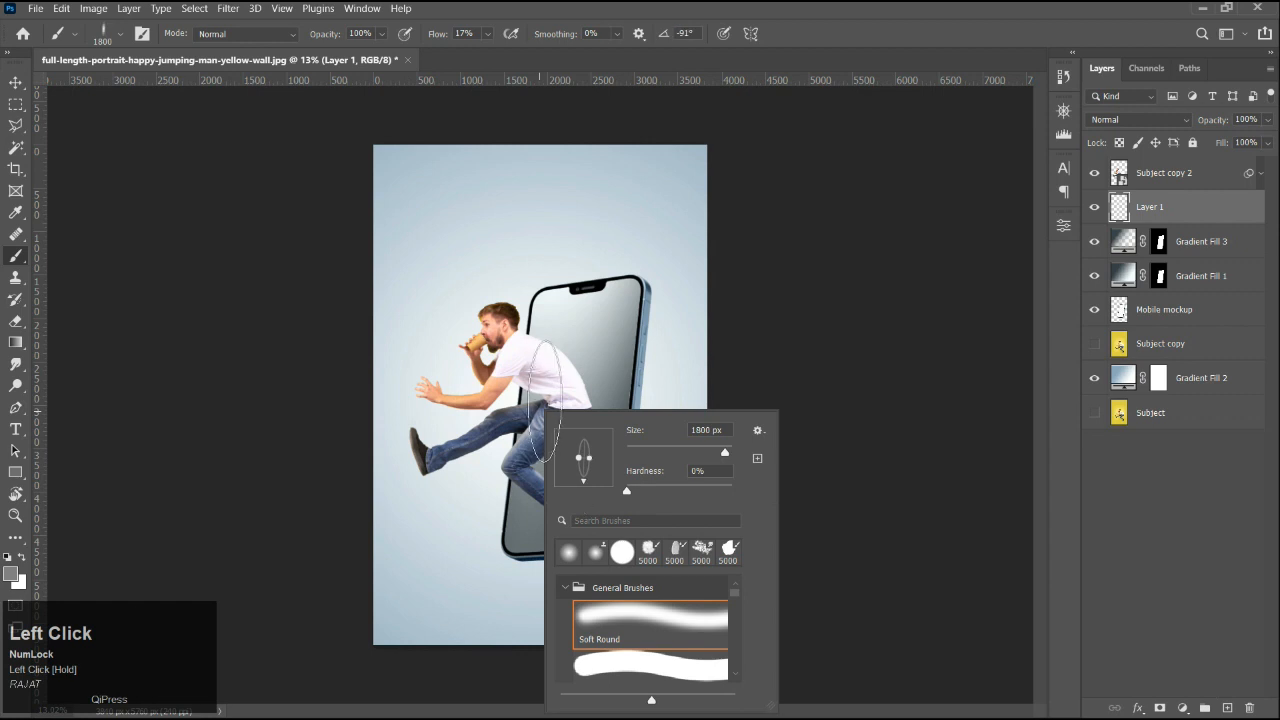
pyautogui.click(543, 425)
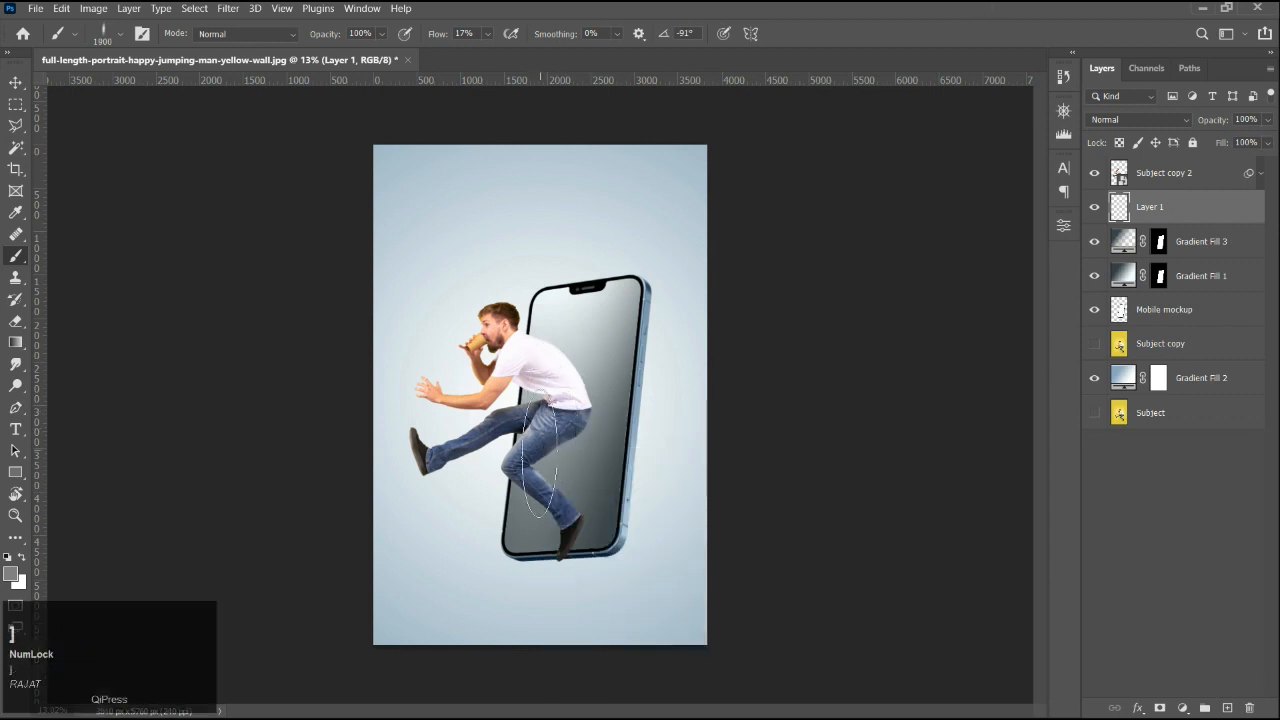
# Enlarge the elliptical brush to 3100 px and tilt its tip to -99°, following the phone's slant.
pyautogui.press(']')
pyautogui.press(']')
pyautogui.press(']')
pyautogui.press(']')
pyautogui.press(']')
pyautogui.press(']')
pyautogui.press(']')
pyautogui.press(']')
pyautogui.press(']')
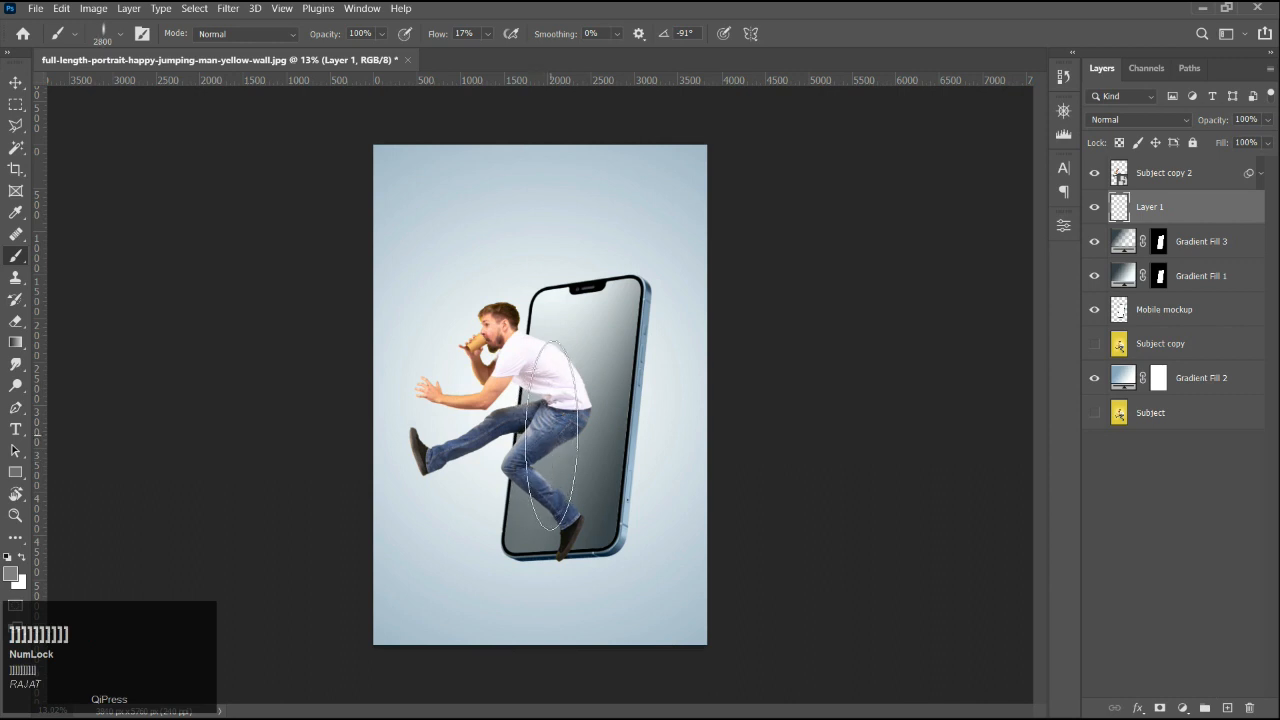
pyautogui.press(']')
pyautogui.press(']')
pyautogui.press(']')
pyautogui.rightClick(556, 433)
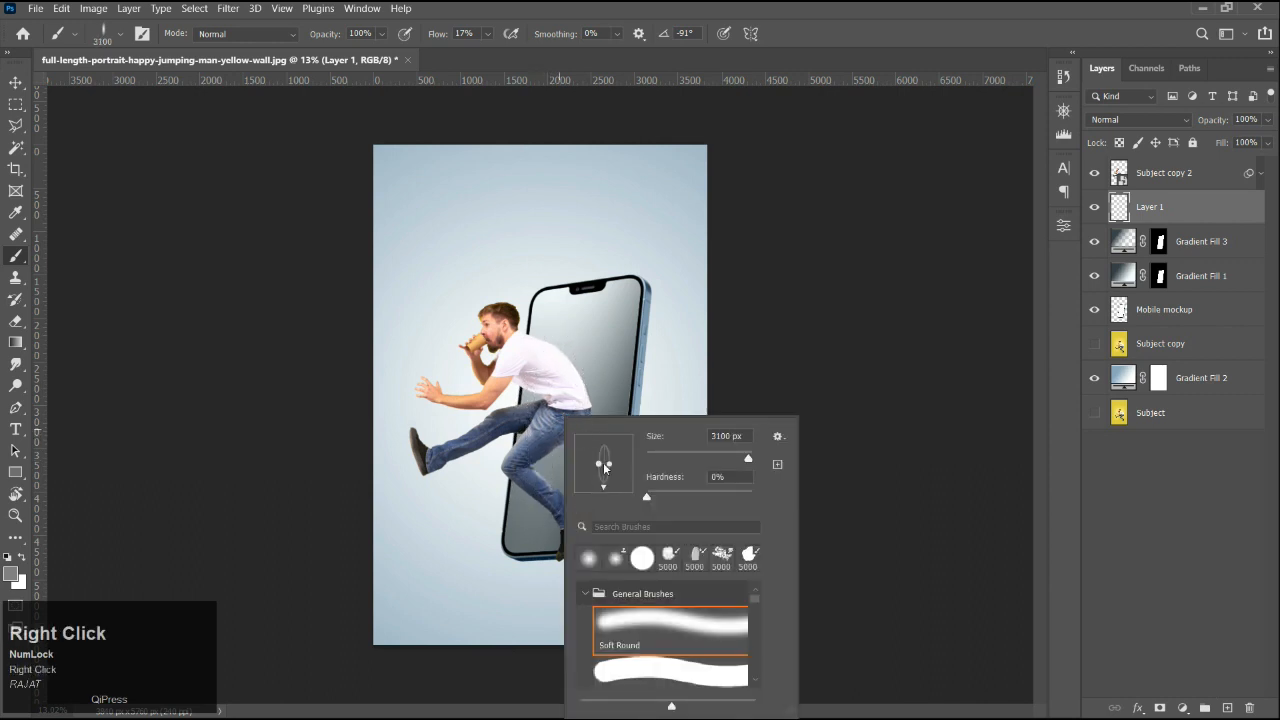
pyautogui.moveTo(600, 492); pyautogui.dragTo(601, 488)
pyautogui.click(897, 8)
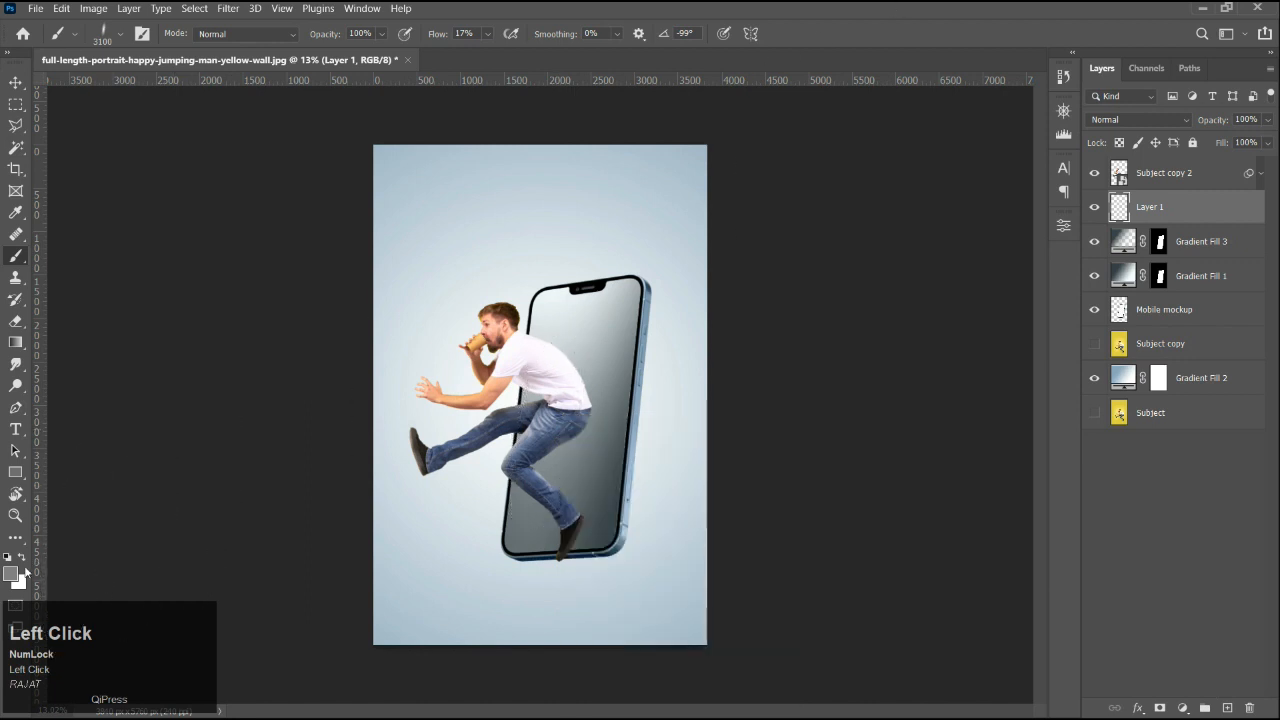
# Sample the dark tone low on the phone screen and darken it to #23282c as the foreground colour for the brush.
pyautogui.press('i')
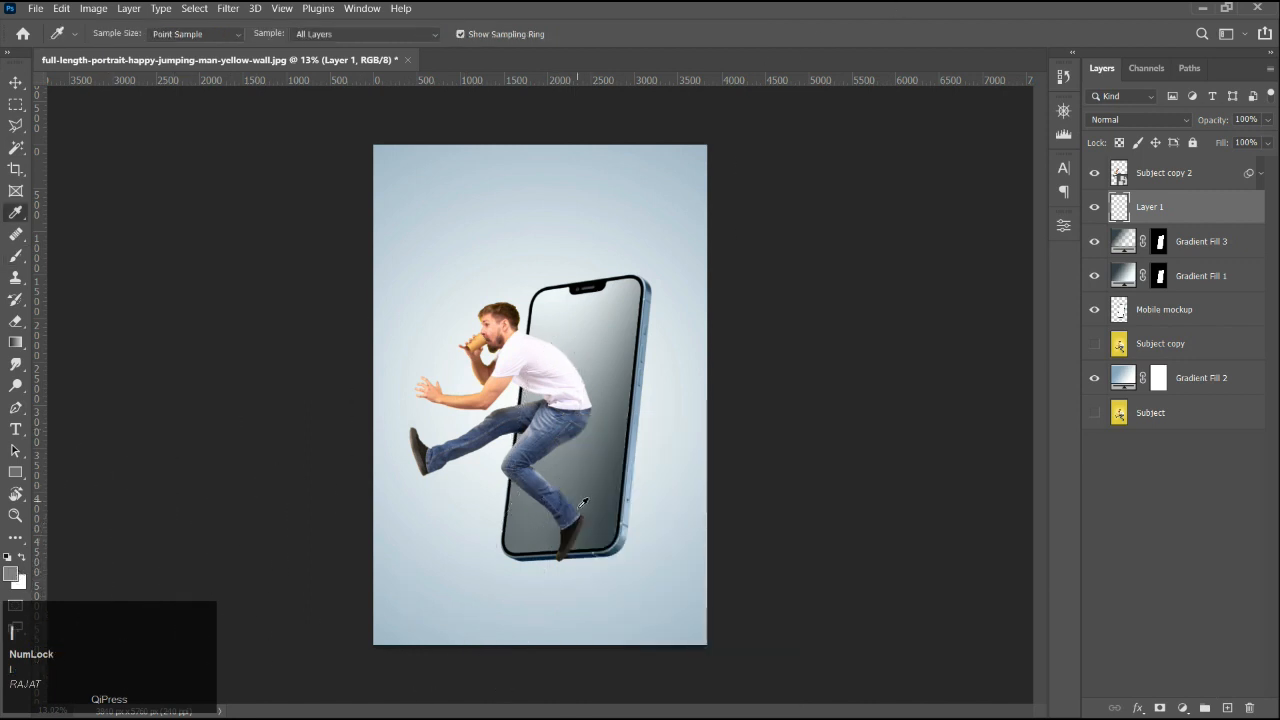
pyautogui.click(604, 527)
pyautogui.click(14, 573)
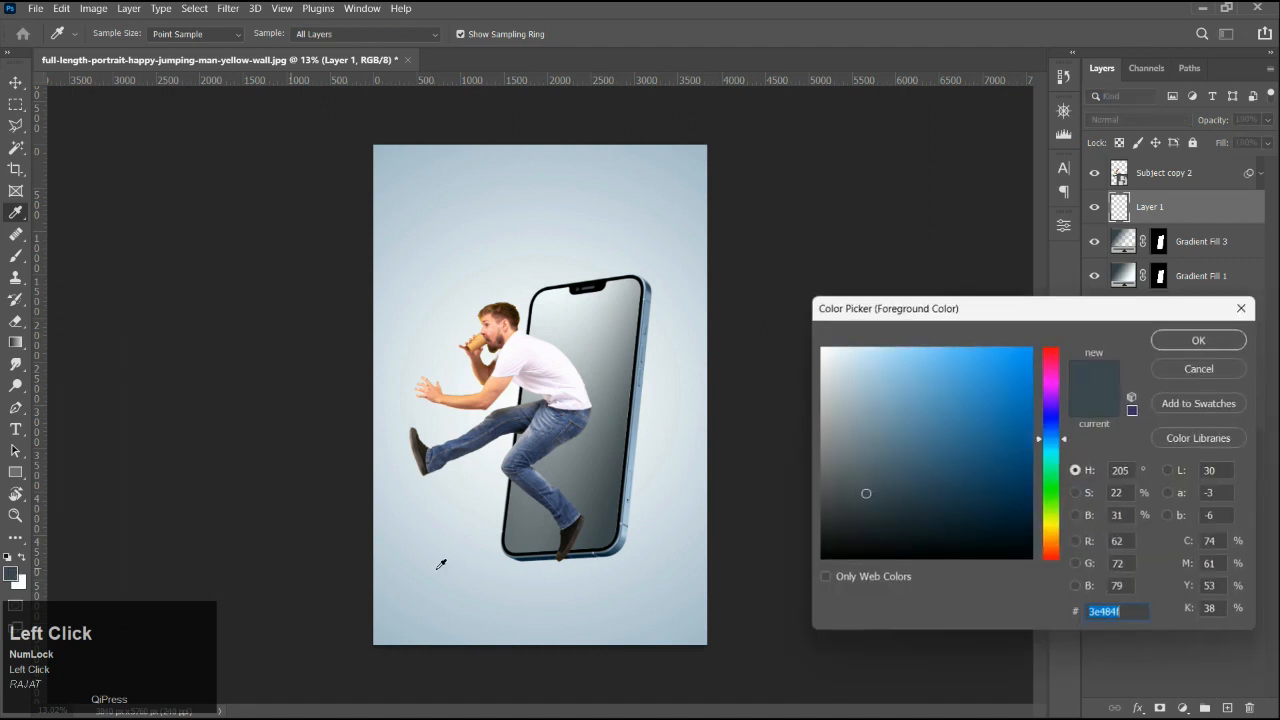
pyautogui.click(864, 520)
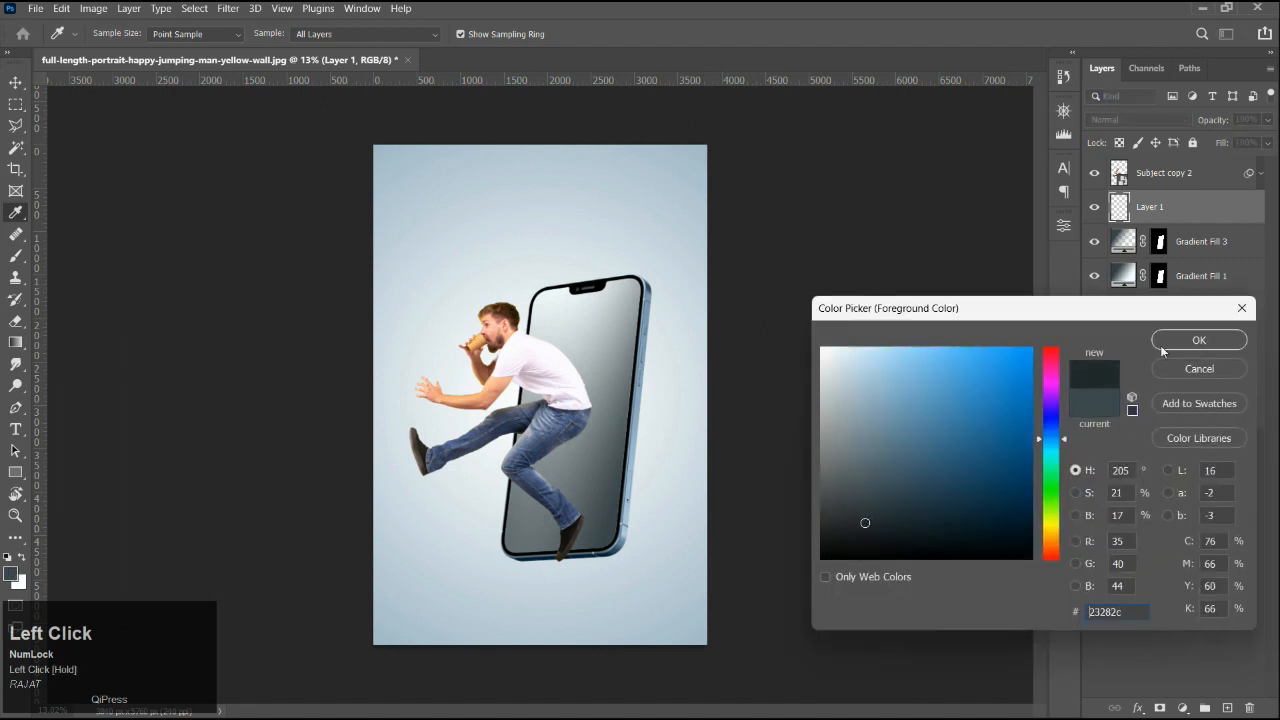
pyautogui.click(1199, 340)
pyautogui.press('b')
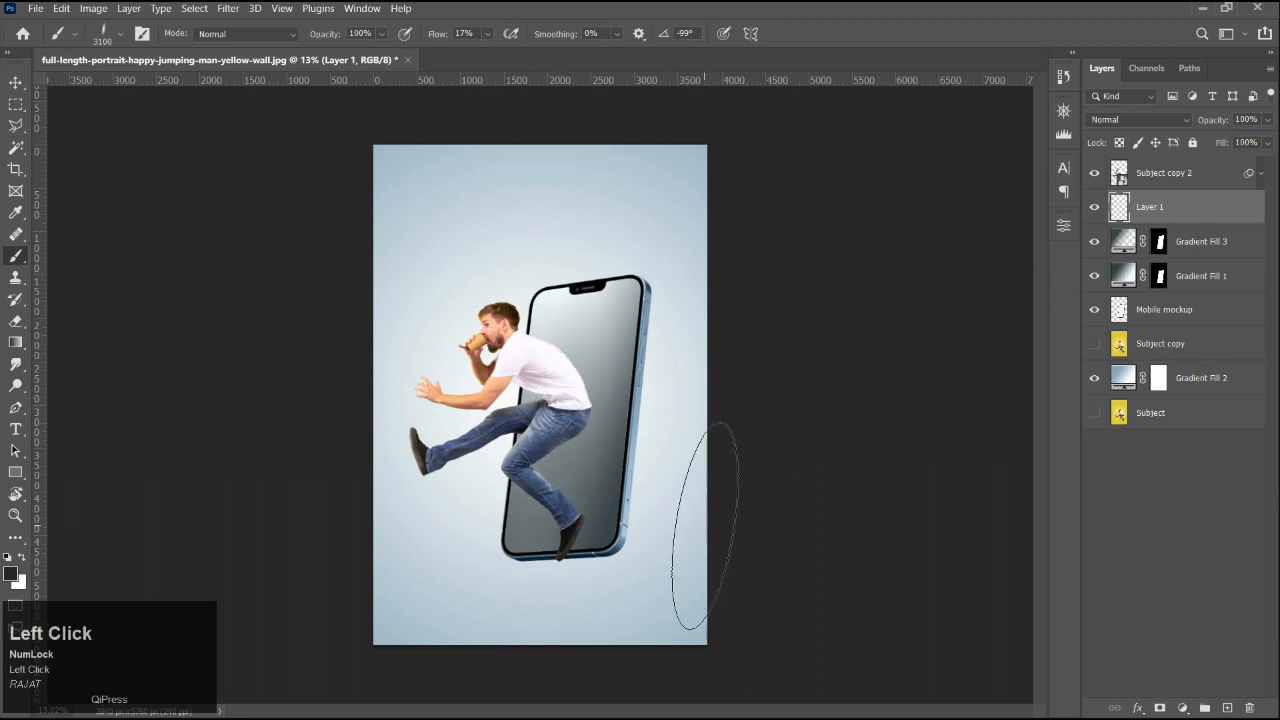
# Set the brush to 3700 px at 100% flow and stamp a soft elliptical shadow behind the man on Layer 1.
pyautogui.hotkey('ctrl', 'z')
pyautogui.moveTo(437, 33); pyautogui.dragTo(480, 33)
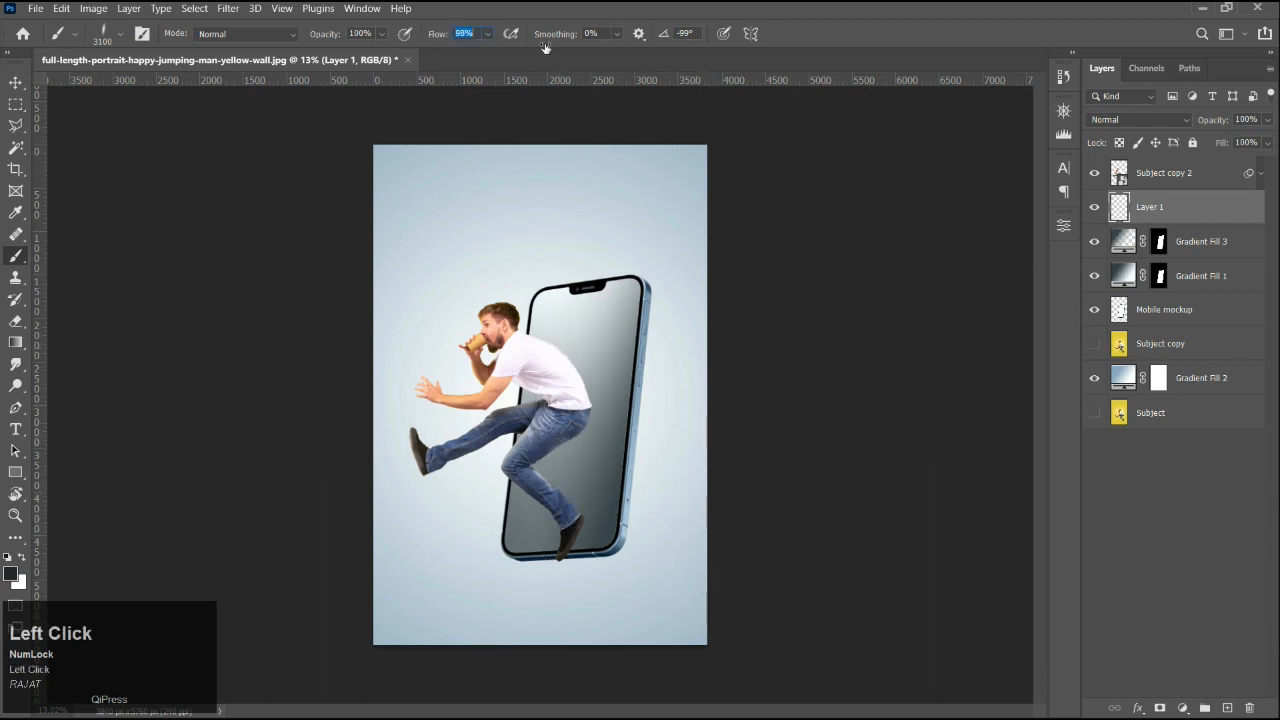
pyautogui.press(']')
pyautogui.press(']')
pyautogui.press(']')
pyautogui.press(']')
pyautogui.press(']')
pyautogui.press(']')
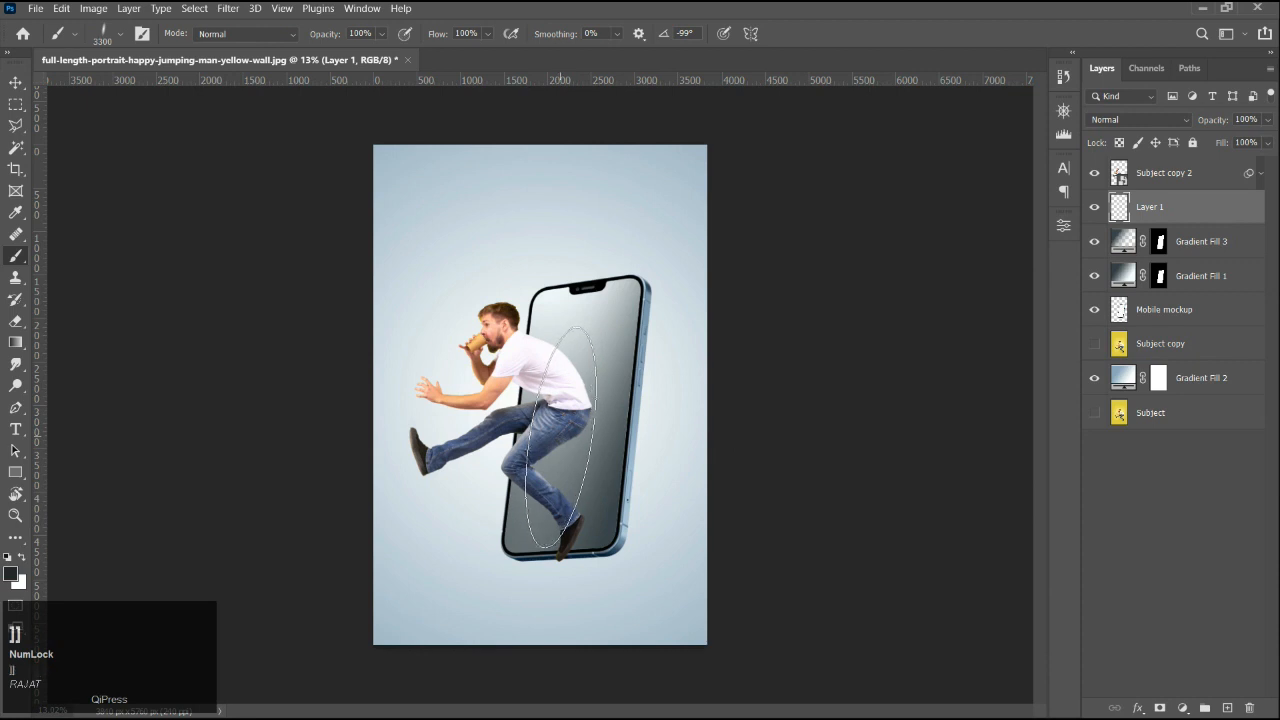
pyautogui.click(562, 425)
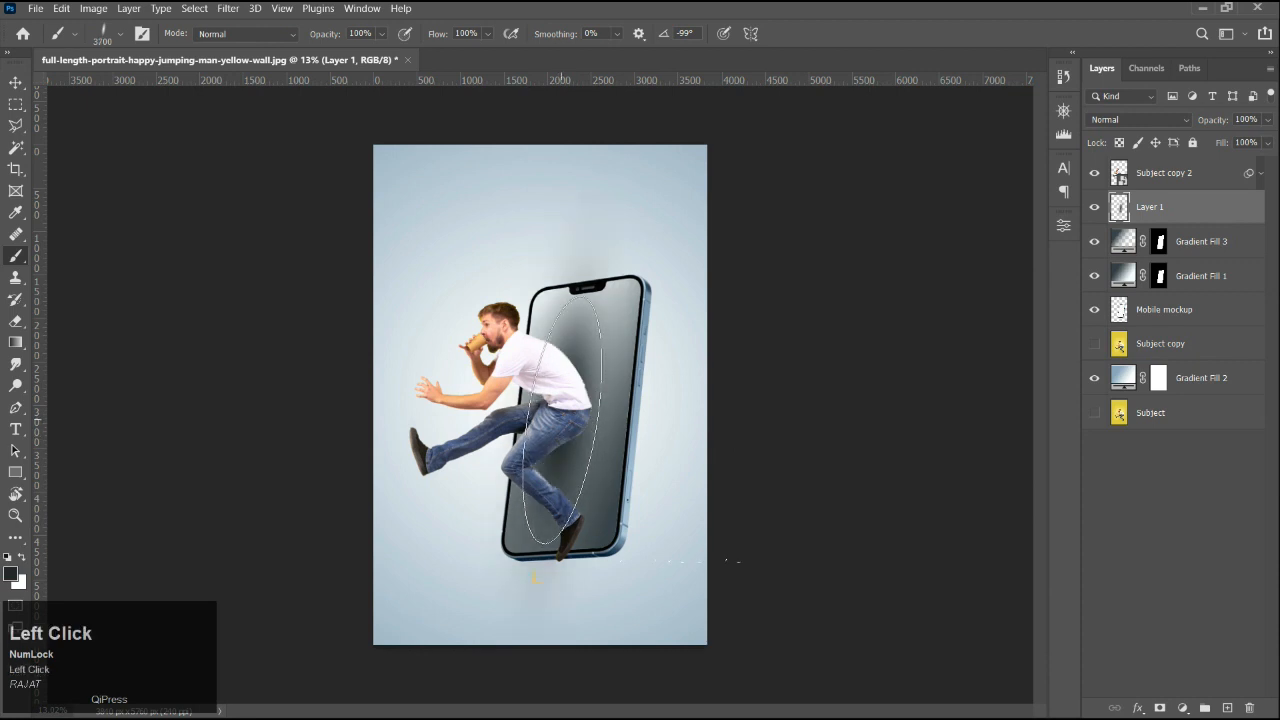
# Try clipping the shadow on Layer 1 to Gradient Fill 3, and undo the clipping.
pyautogui.click(1185, 238)
pyautogui.scroll(-1, 490, 441)
pyautogui.scroll(-1, 490, 441)
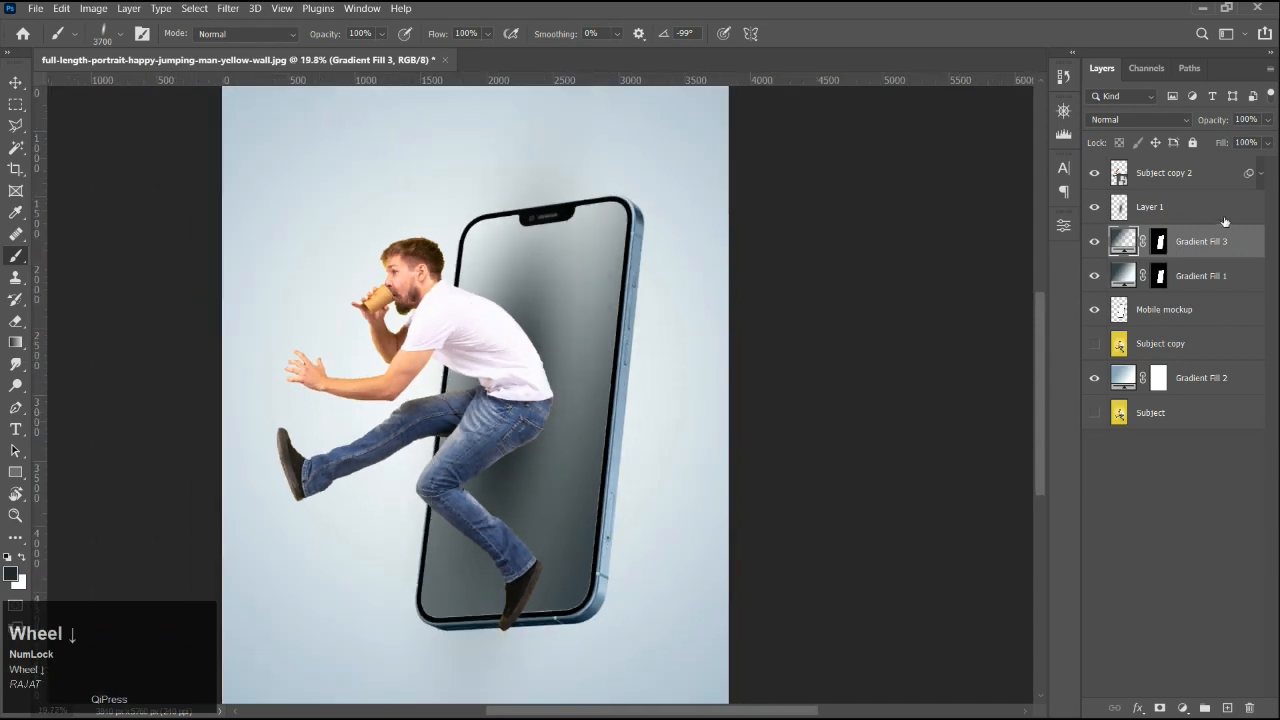
pyautogui.click(1205, 216)
pyautogui.rightClick(1183, 218)
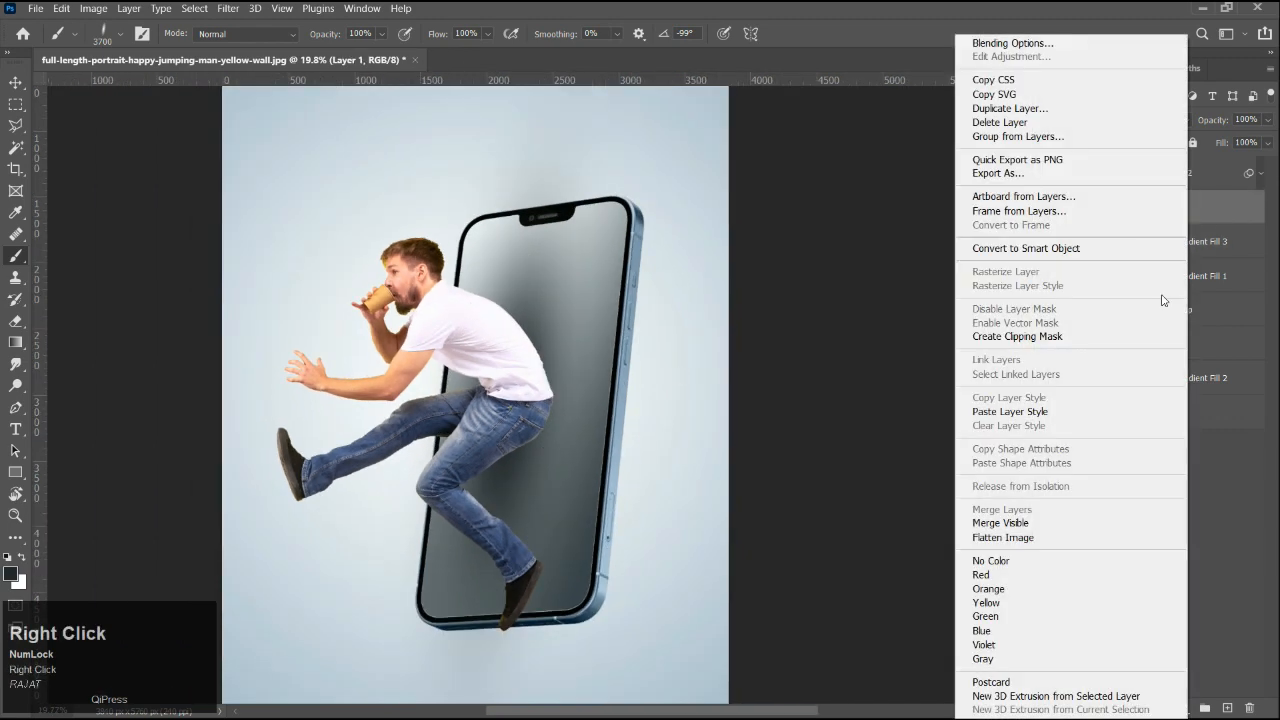
pyautogui.scroll(-1, 537, 435)
pyautogui.scroll(-1, 537, 435)
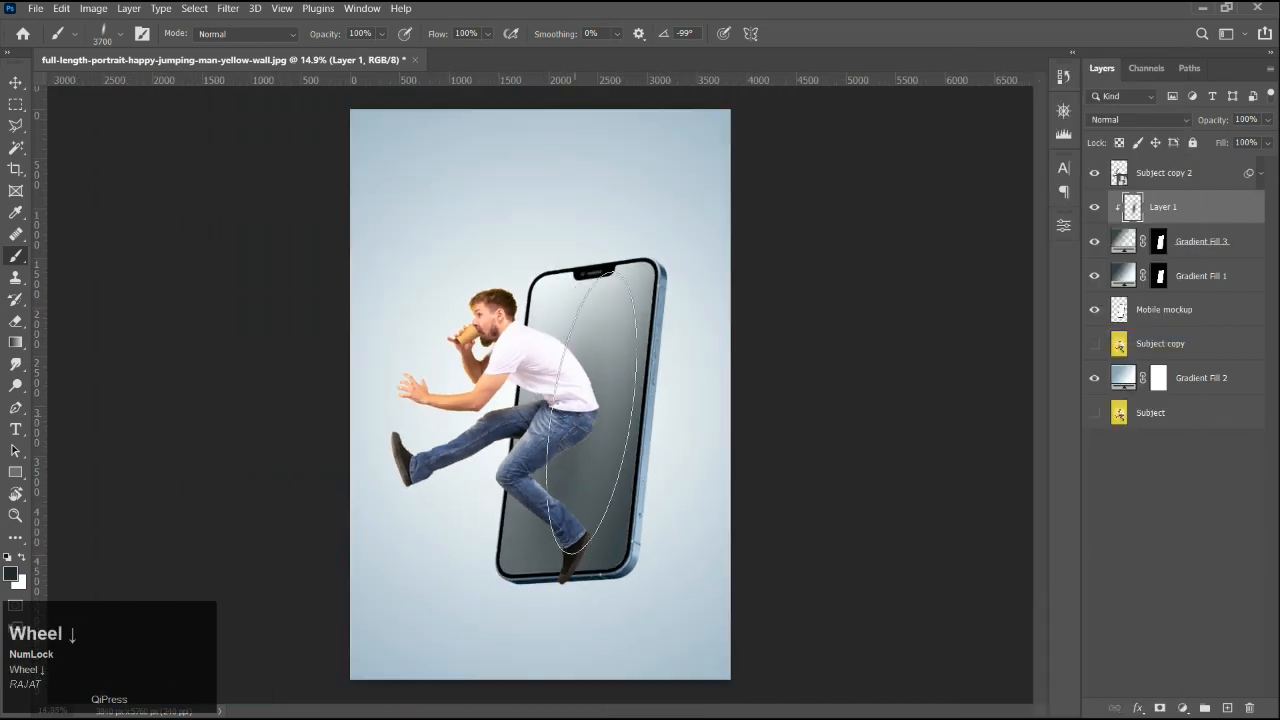
pyautogui.hotkey('ctrl', 'alt', 'g')
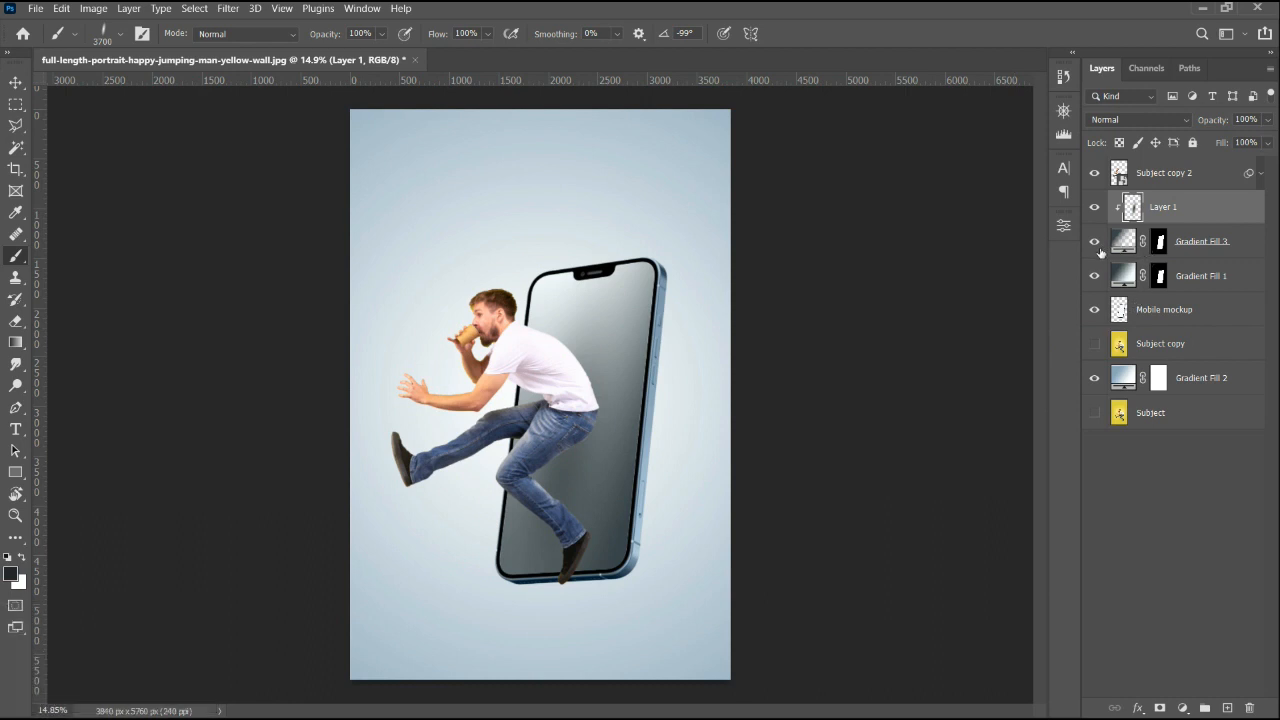
pyautogui.hotkey('ctrl', 'z')
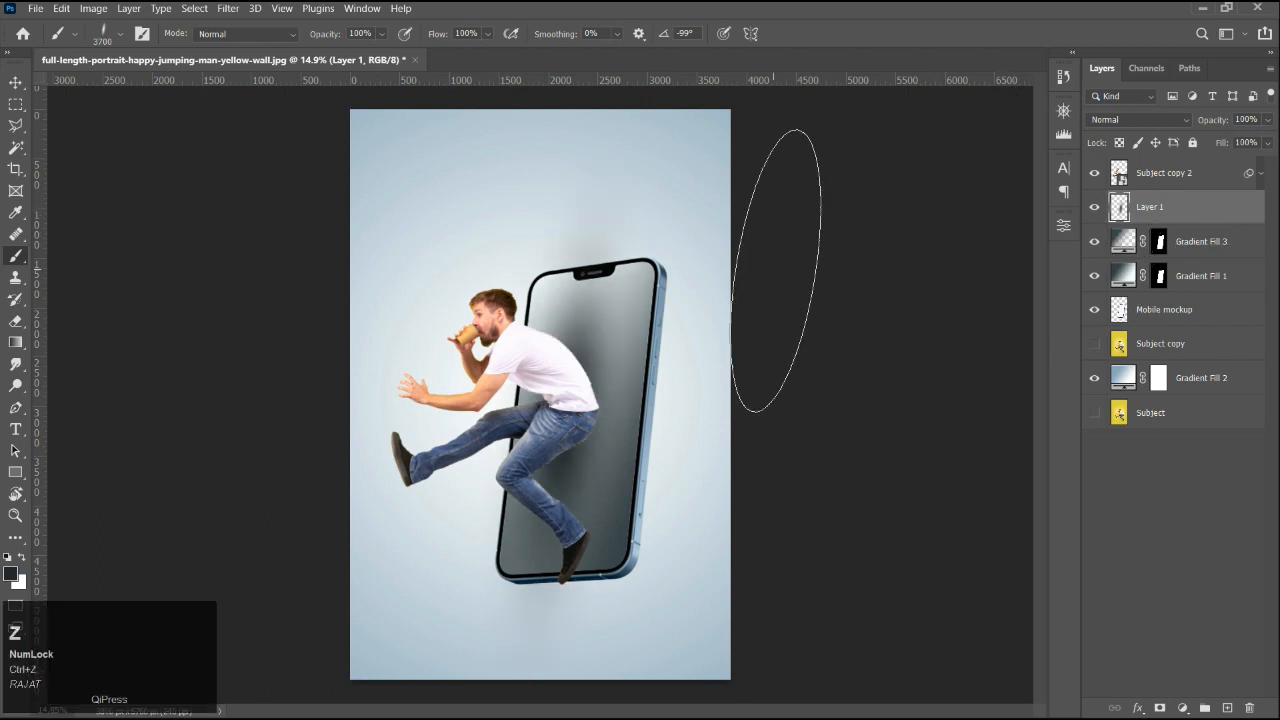
# Add a layer mask to the shadow on Layer 1.
pyautogui.scroll(-1, 580, 355)
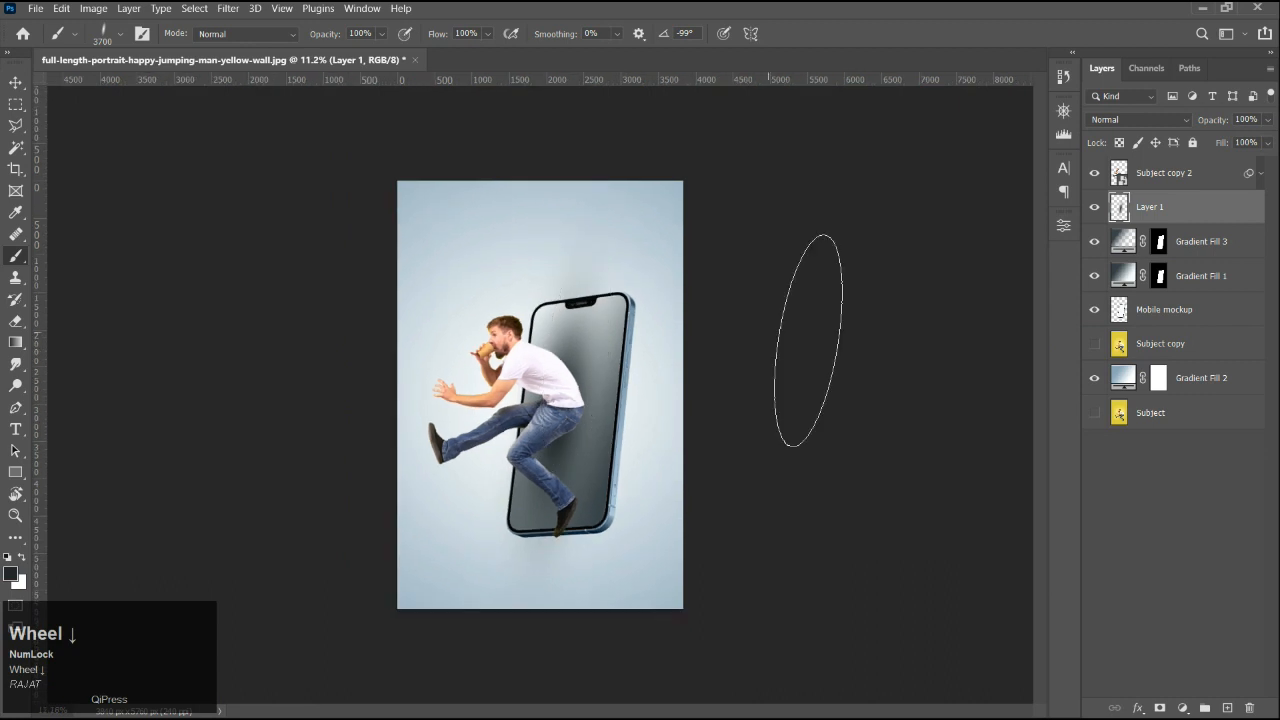
pyautogui.press('v')
pyautogui.scroll(1, 581, 405)
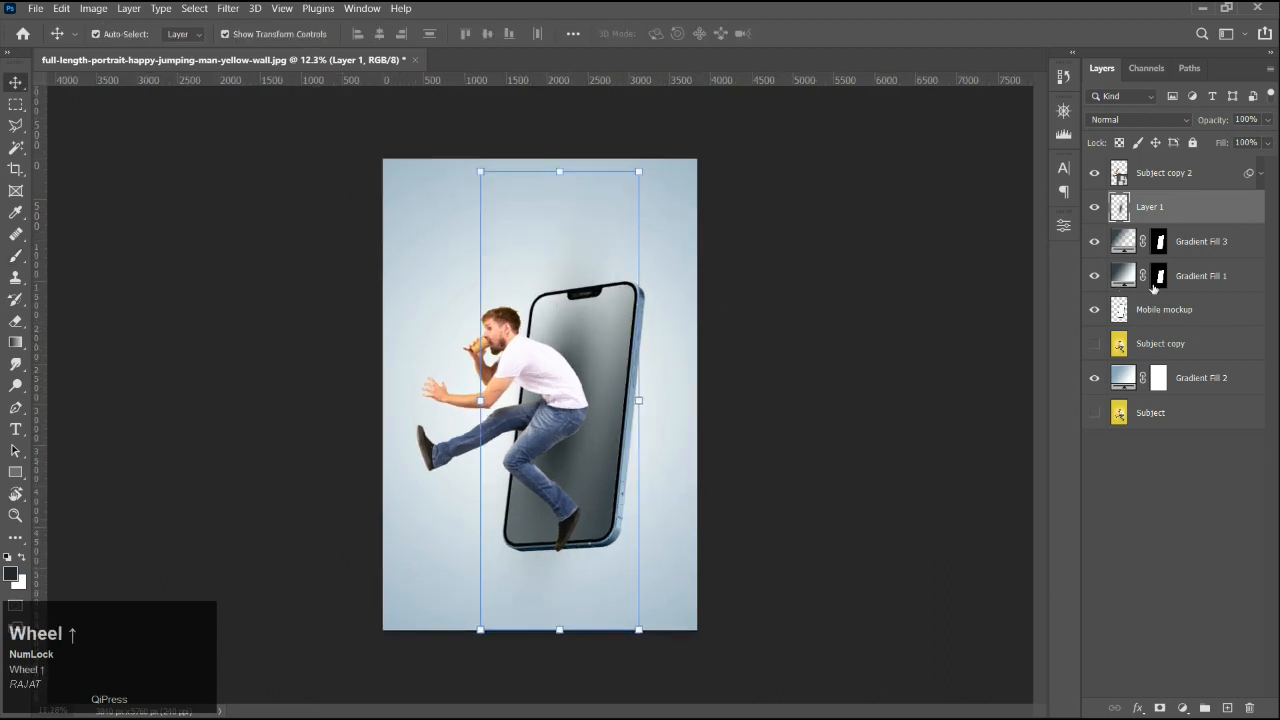
pyautogui.click(1160, 707)
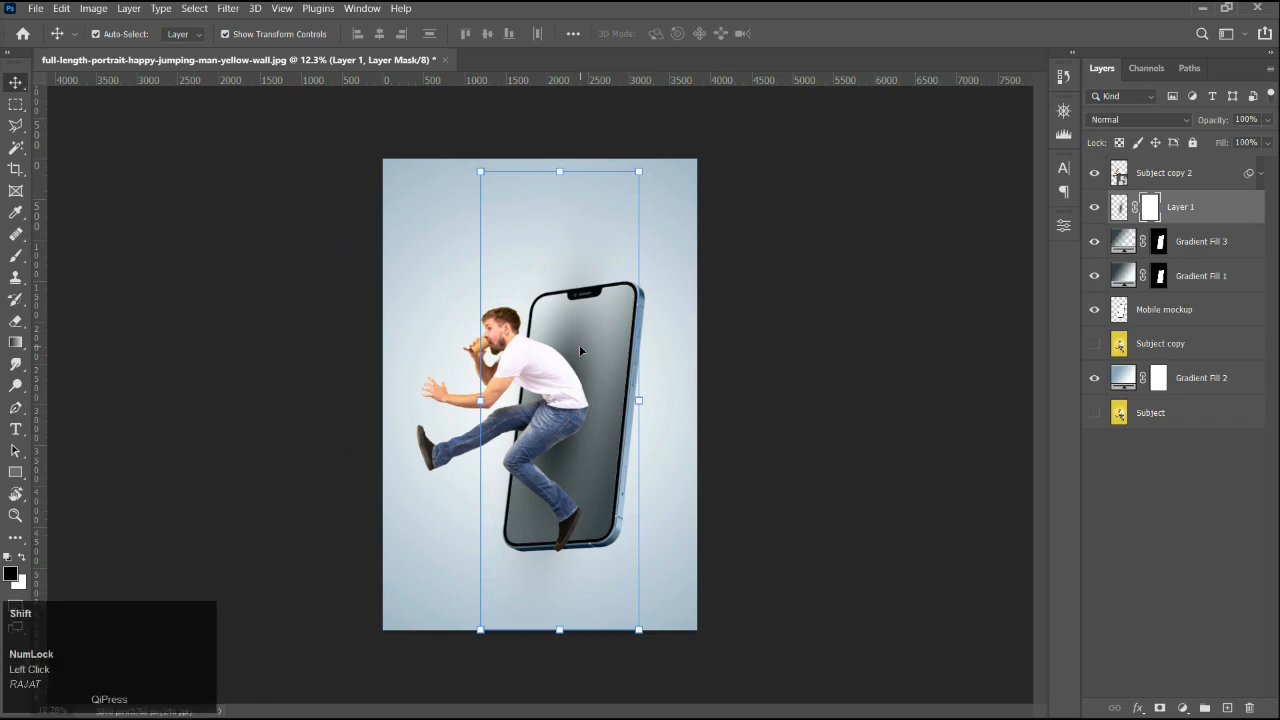
# Move the shadow on Layer 1 downward and slightly to the right behind the man.
pyautogui.hotkey('shift', 'Down')
pyautogui.press('Down')
pyautogui.press('Down')
pyautogui.press('Down')
pyautogui.press('Down')
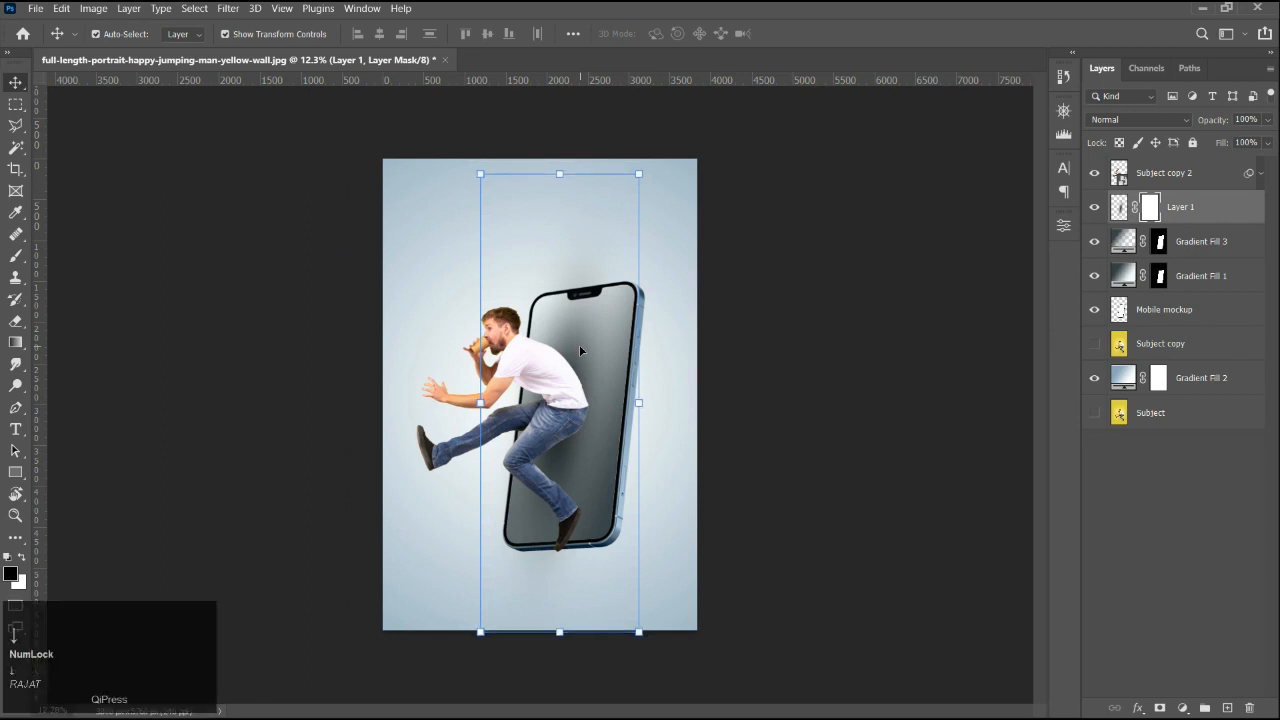
pyautogui.click(1119, 208)
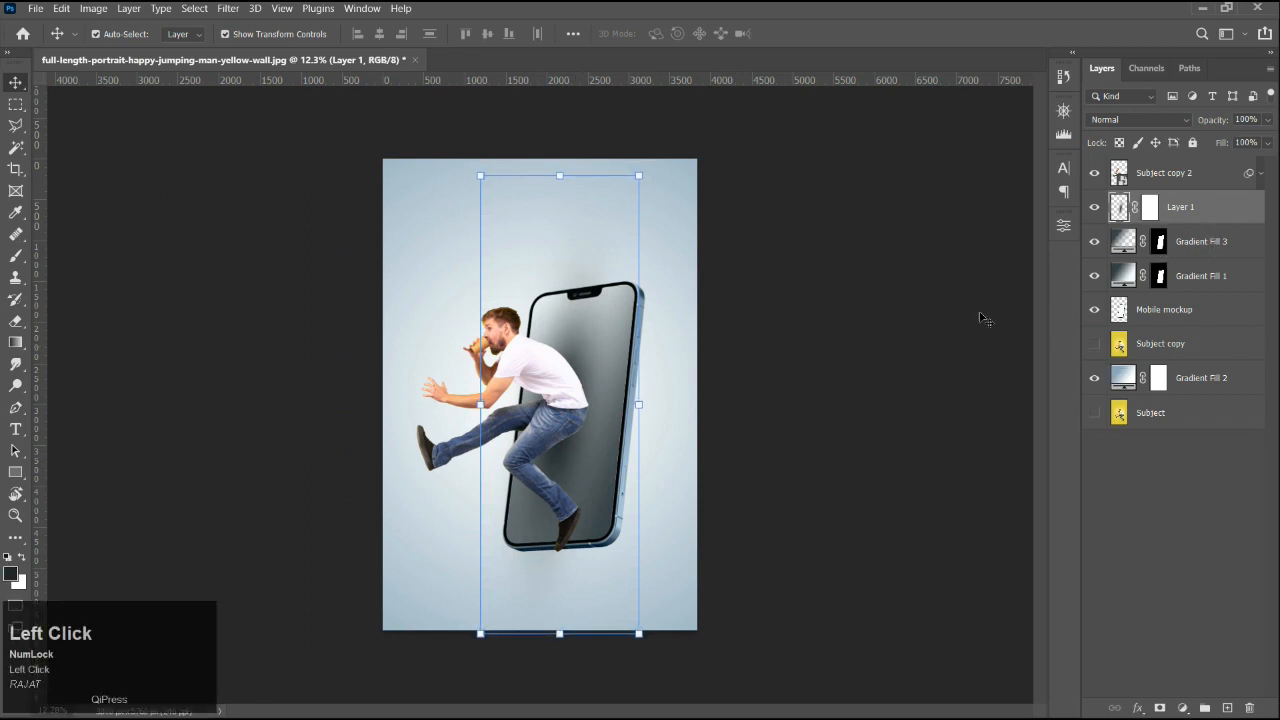
pyautogui.hotkey('ctrl', 't')
pyautogui.moveTo(586, 361); pyautogui.dragTo(586, 377)
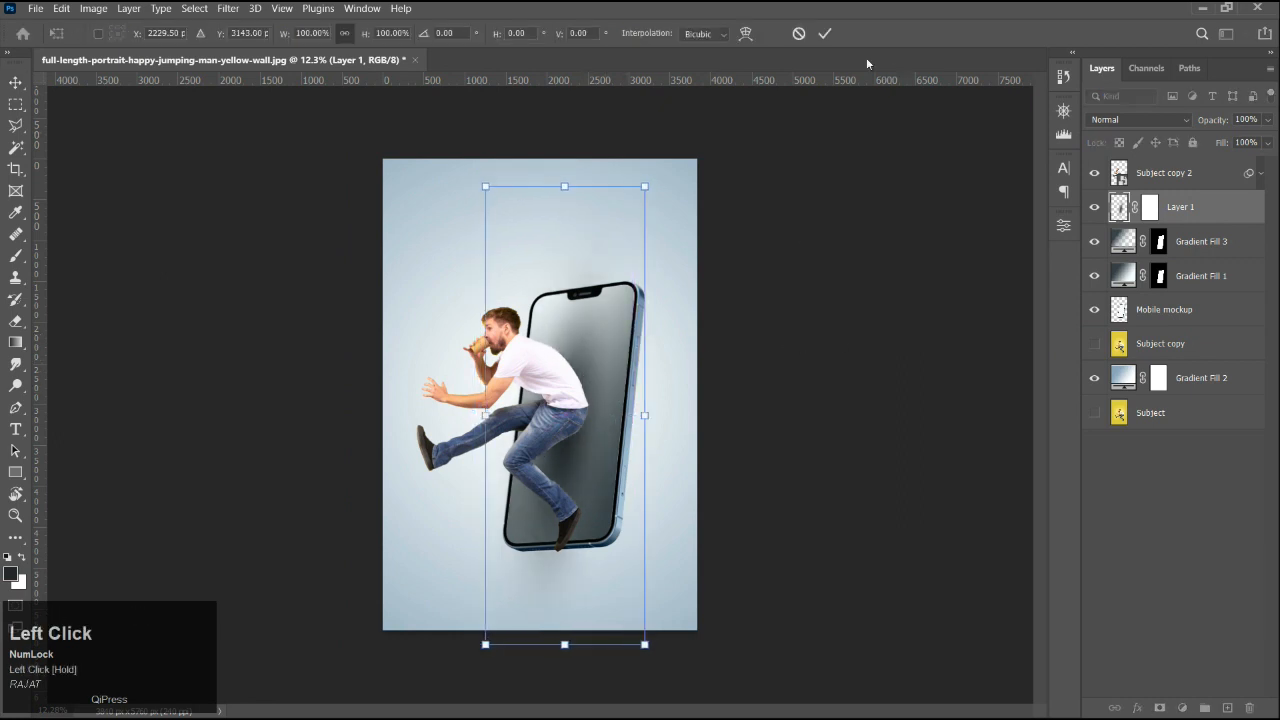
pyautogui.click(826, 35)
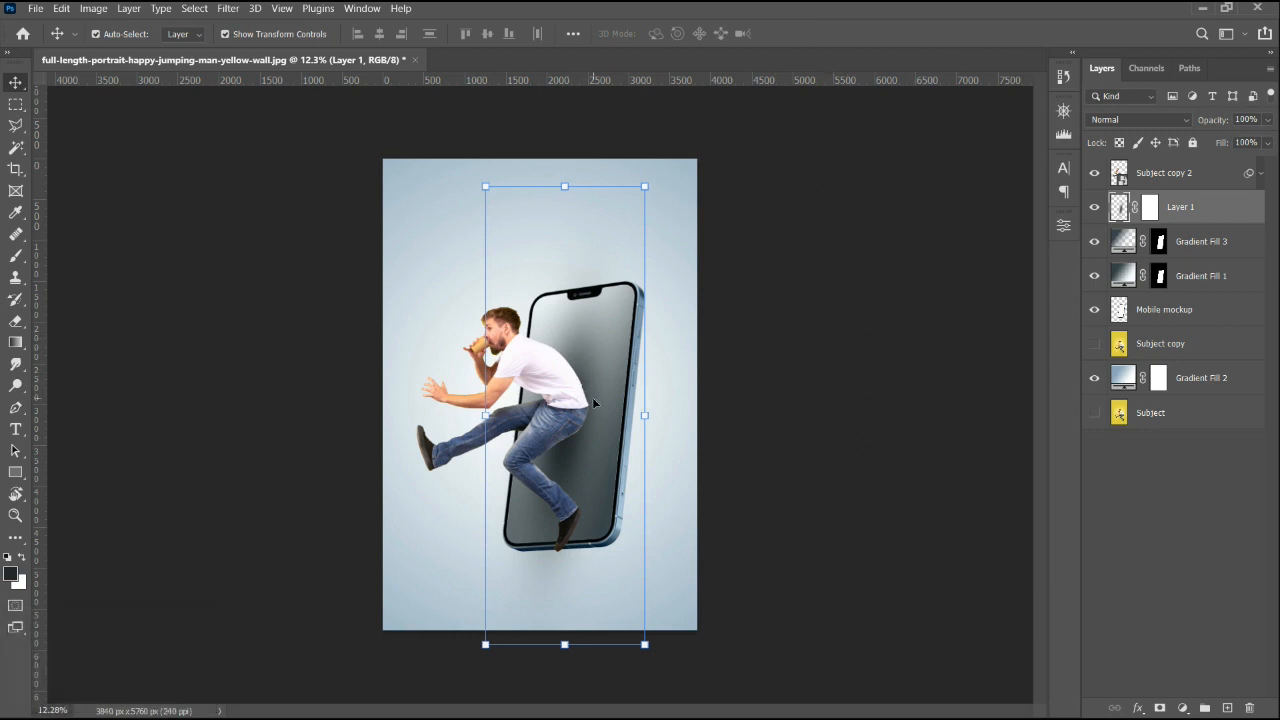
# Target Layer 1's mask and restore the elliptical brush tip to a full circle.
pyautogui.click(1150, 208)
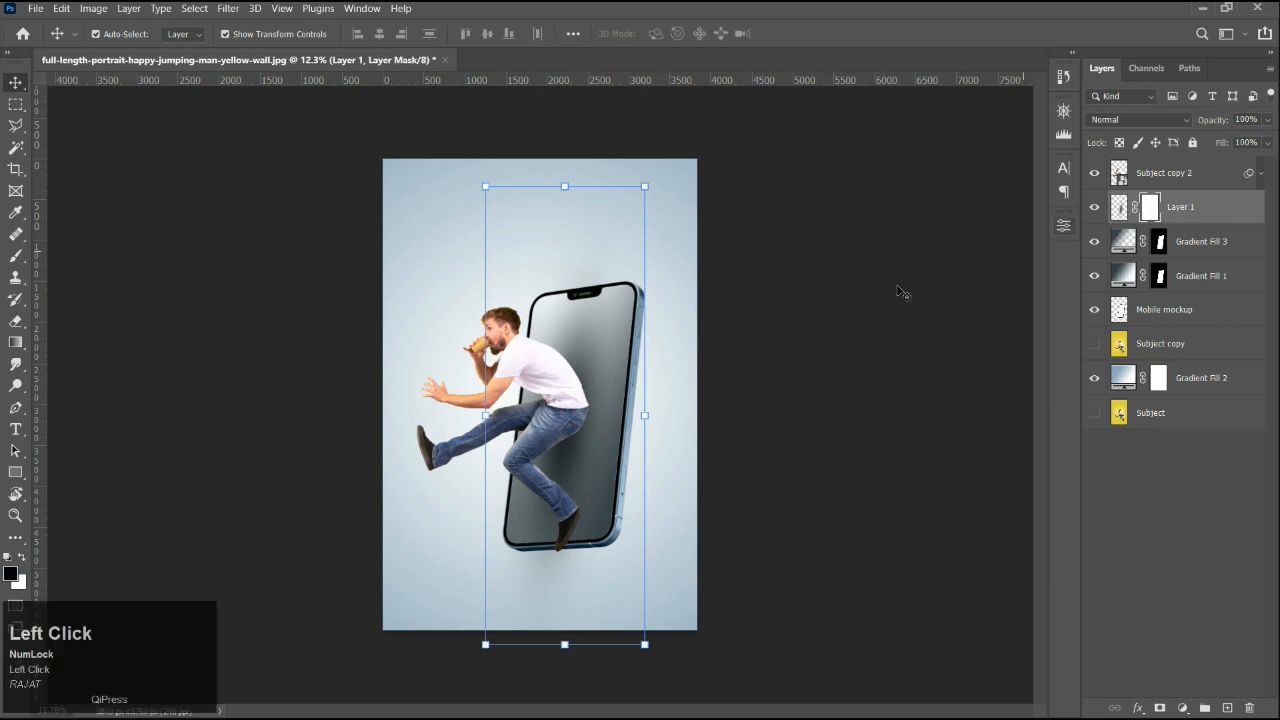
pyautogui.press('b')
pyautogui.rightClick(800, 360)
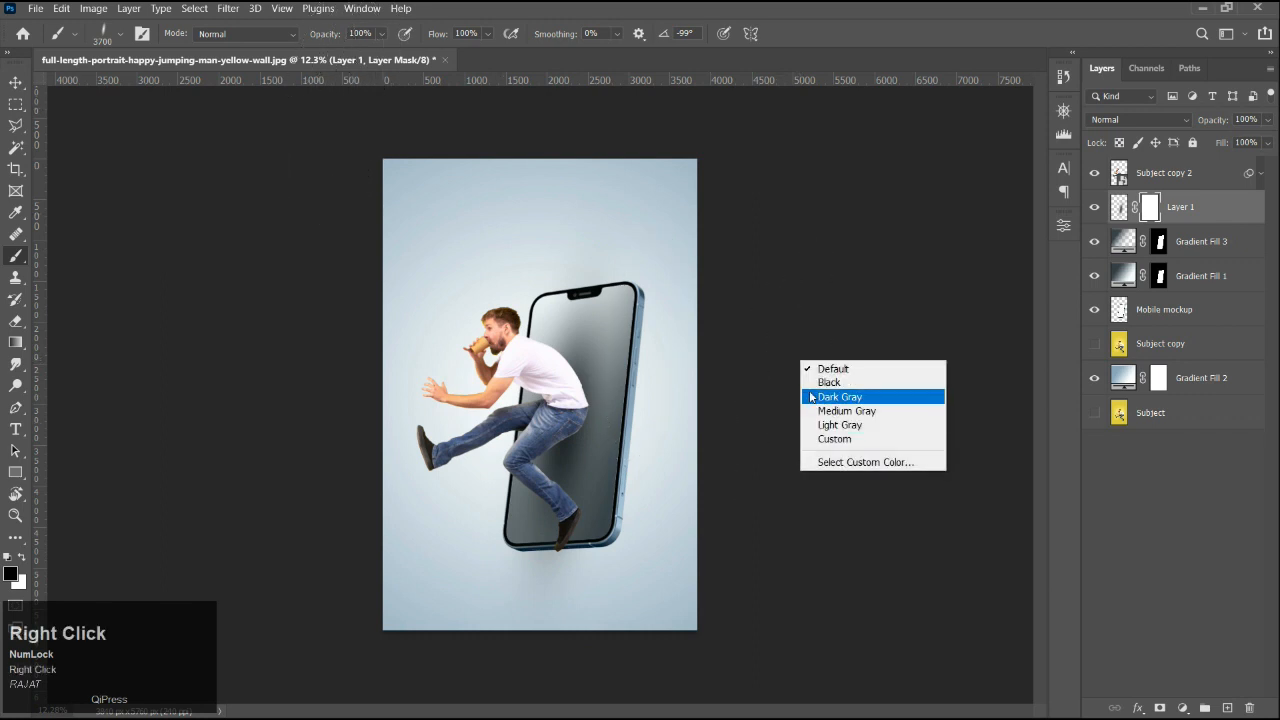
pyautogui.rightClick(648, 320)
pyautogui.moveTo(695, 368); pyautogui.dragTo(709, 370)
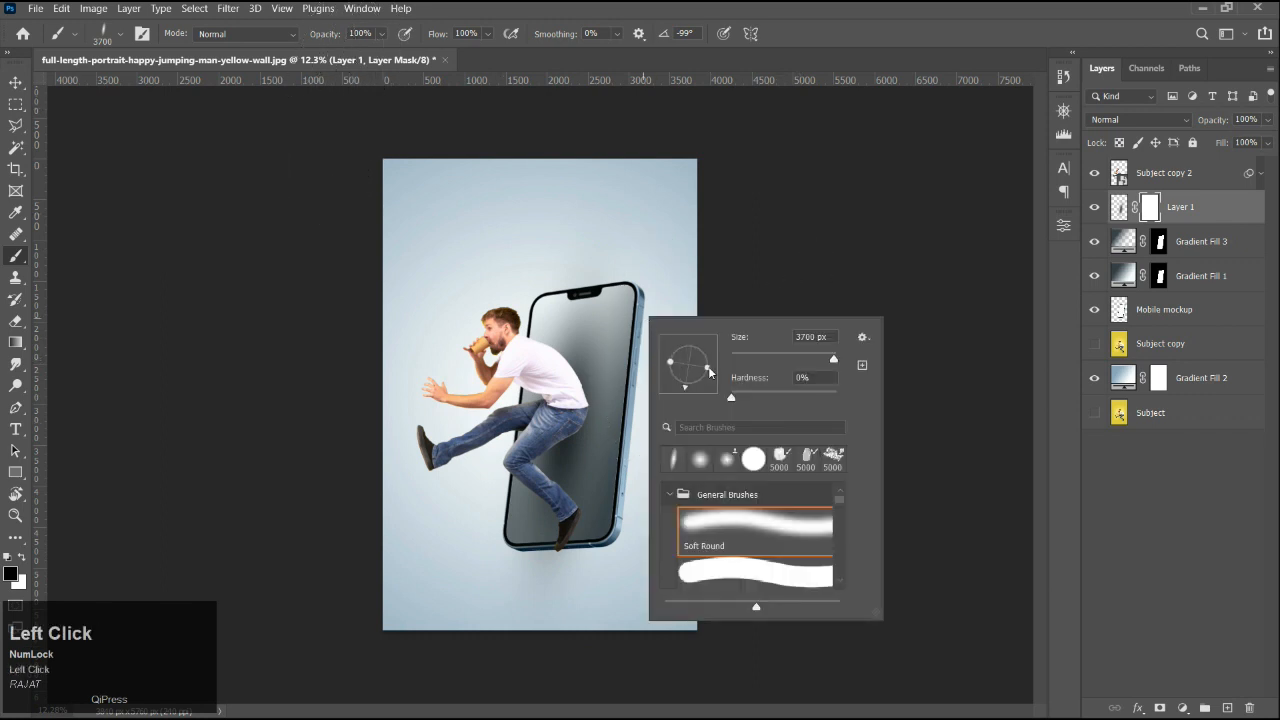
pyautogui.click(817, 4)
# Reduce the soft round brush to 1400 px for painting on the shadow's mask.
pyautogui.press('[')
pyautogui.press('[')
pyautogui.press('[')
pyautogui.press('[')
pyautogui.press('[')
pyautogui.press('[')
pyautogui.press('[')
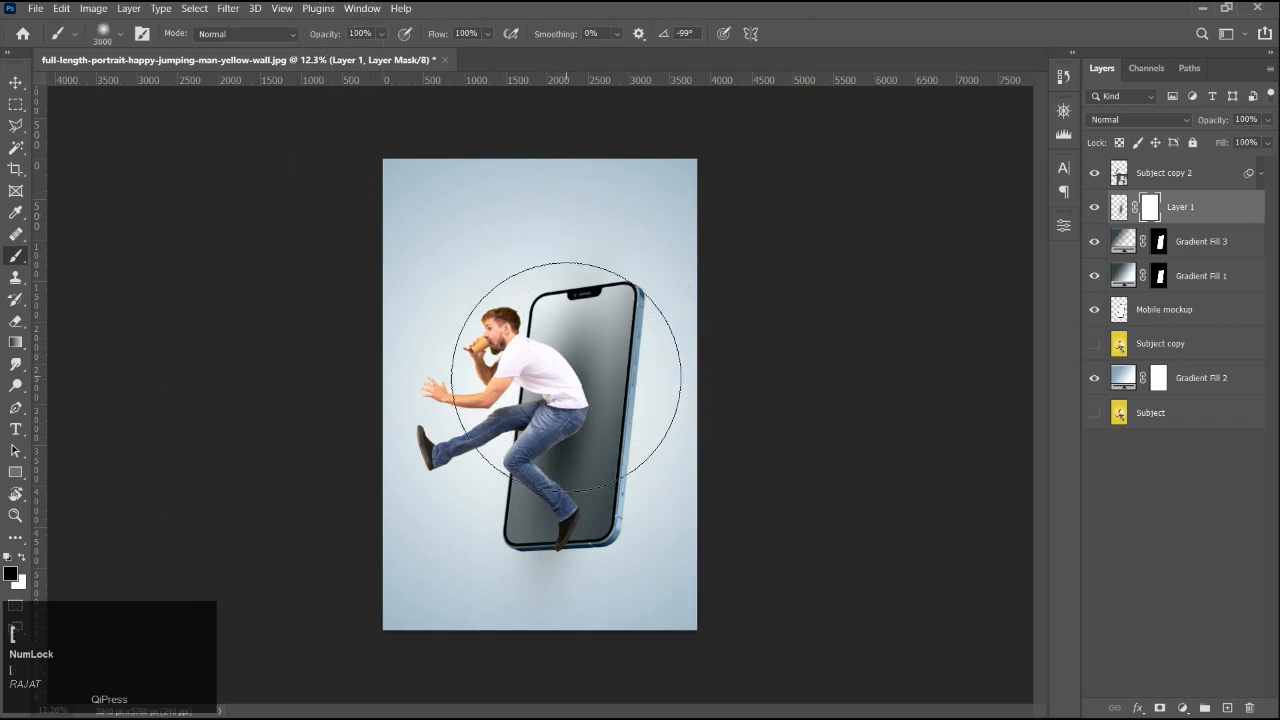
pyautogui.press('[')
pyautogui.press('[')
pyautogui.press('[')
pyautogui.press('[')
pyautogui.press('[')
pyautogui.press('[')
pyautogui.press('[')
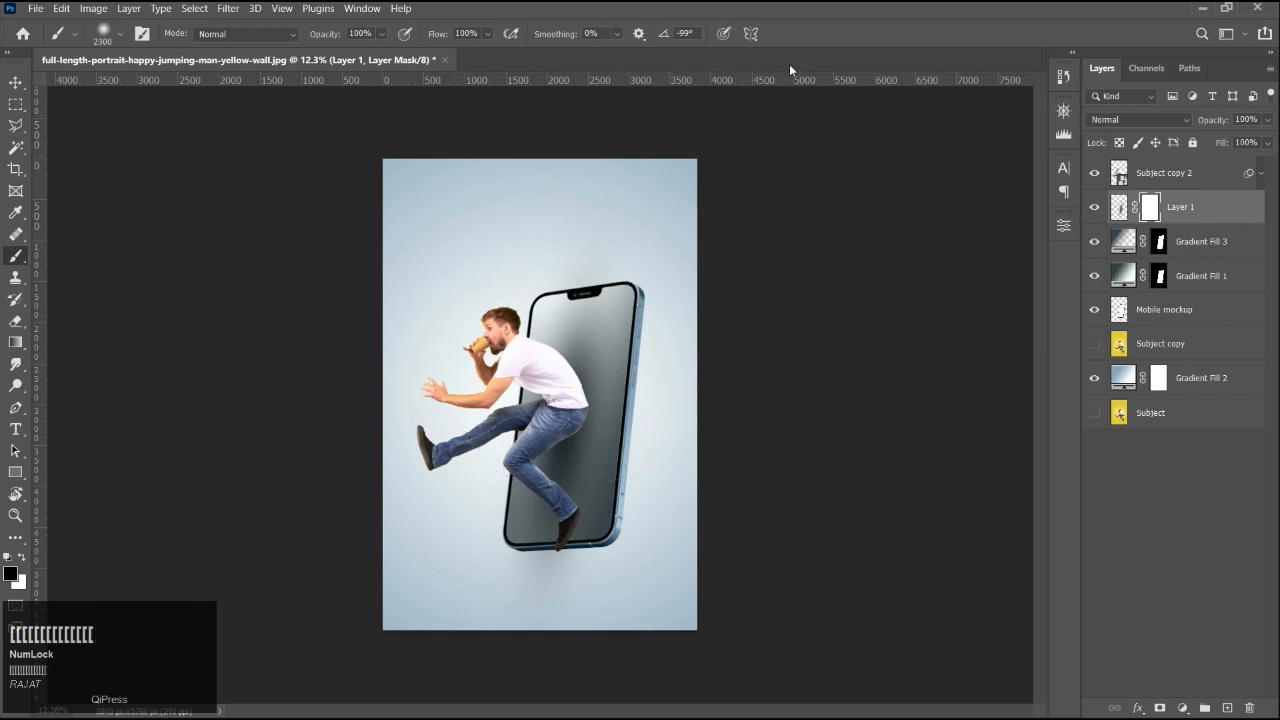
pyautogui.click(612, 289)
pyautogui.press('[')
pyautogui.press('[')
pyautogui.press('[')
pyautogui.press('[')
pyautogui.press('[')
pyautogui.press('[')
pyautogui.press('[')
pyautogui.press('[')
pyautogui.press('[')
# Try masking out the shadow near the top of the phone screen at 74% flow, and undo it.
pyautogui.moveTo(437, 37); pyautogui.dragTo(411, 37)
pyautogui.scroll(3, 604, 311)
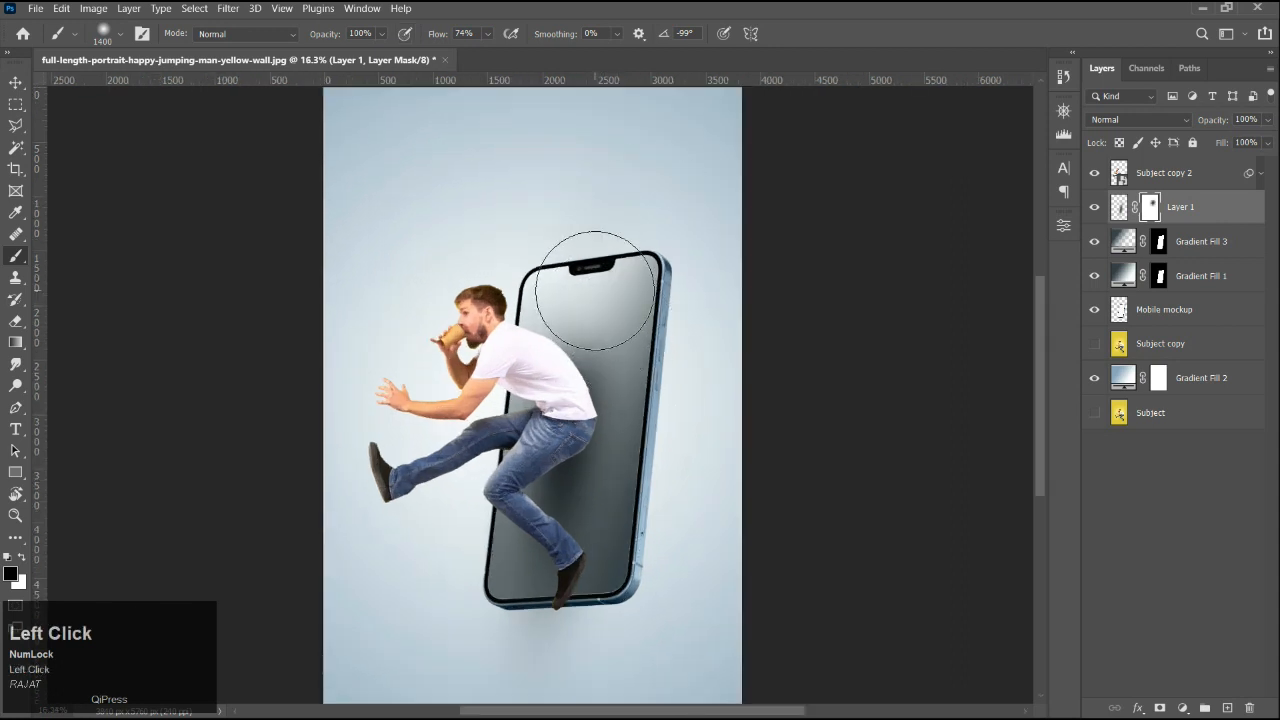
pyautogui.hotkey('ctrl', 'z')
# Set the brush flow to 46% and fade the shadow near the phone's upper and lower ends on Layer 1's mask.
pyautogui.moveTo(442, 36); pyautogui.dragTo(428, 35)
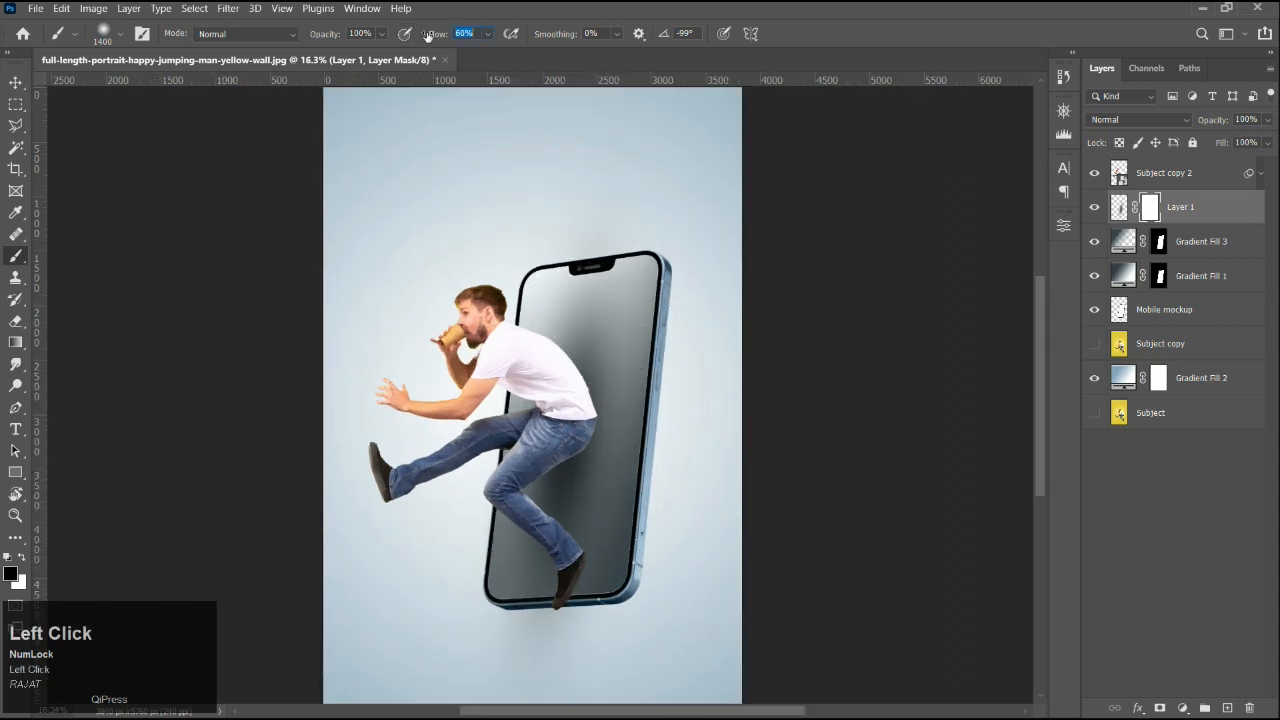
pyautogui.click(603, 291)
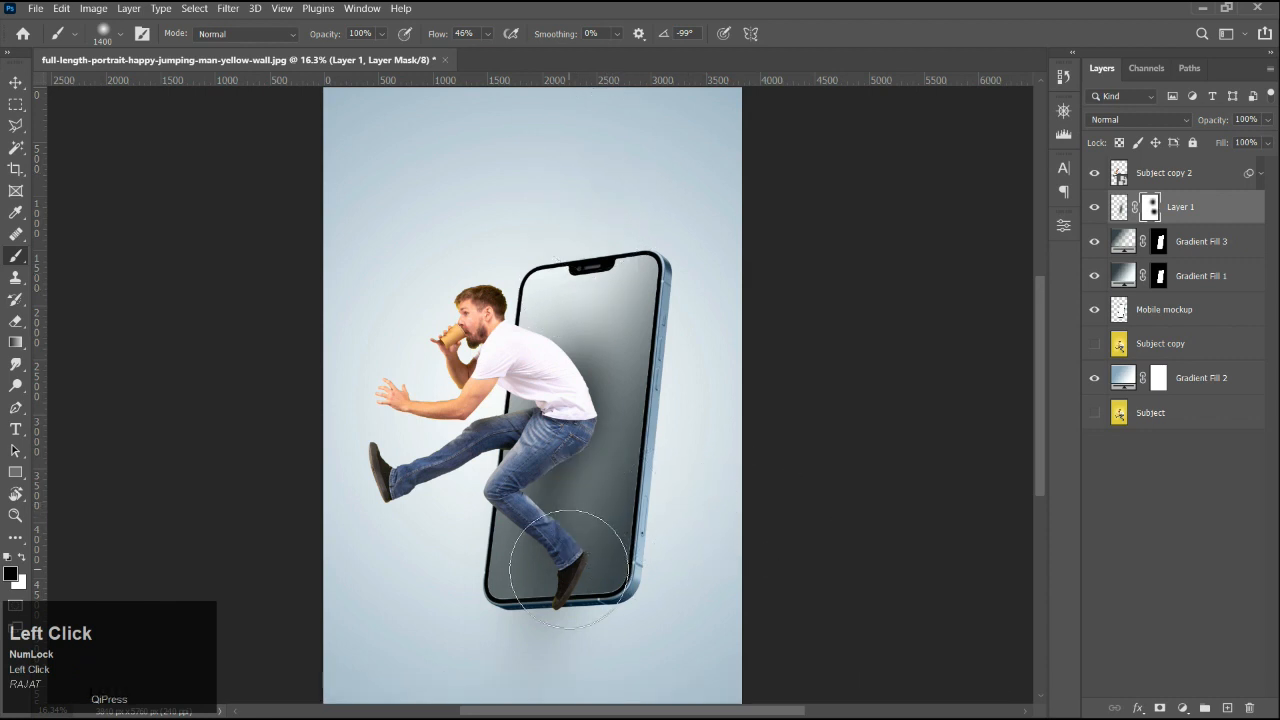
# Add a layer mask to the man's layer, Subject copy 2.
pyautogui.scroll(-3, 560, 545)
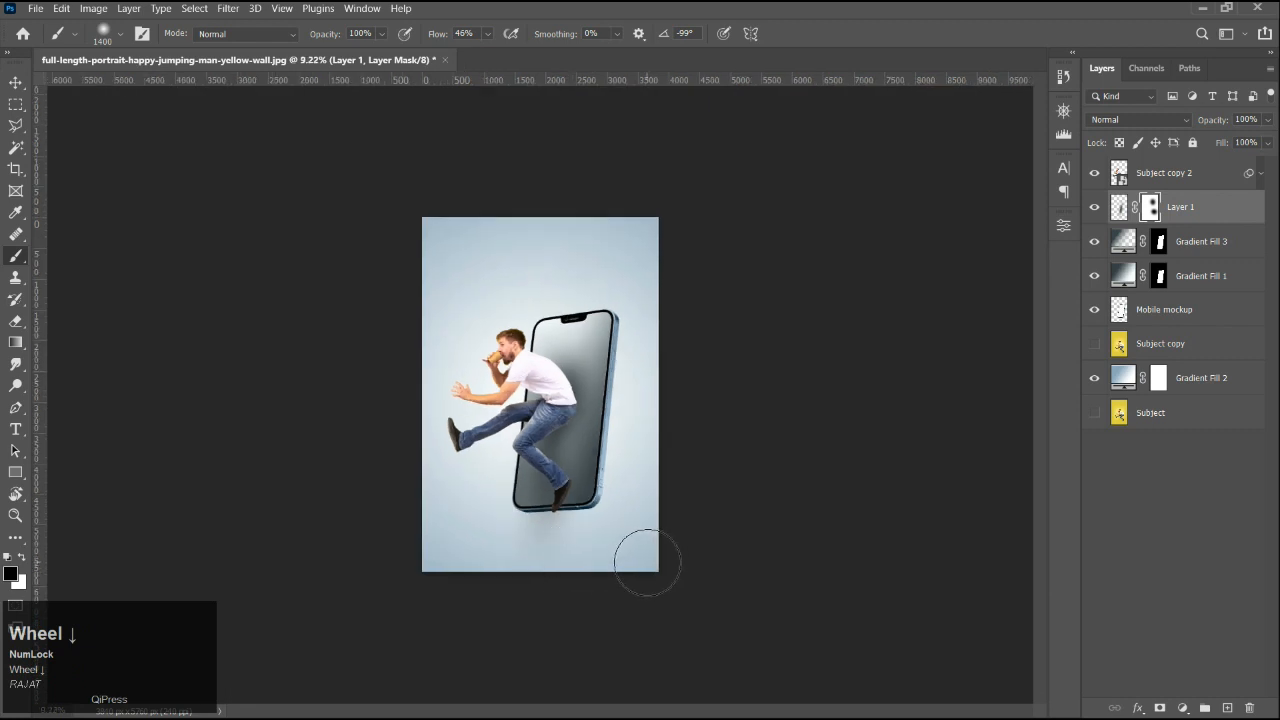
pyautogui.press('v')
pyautogui.click(562, 415)
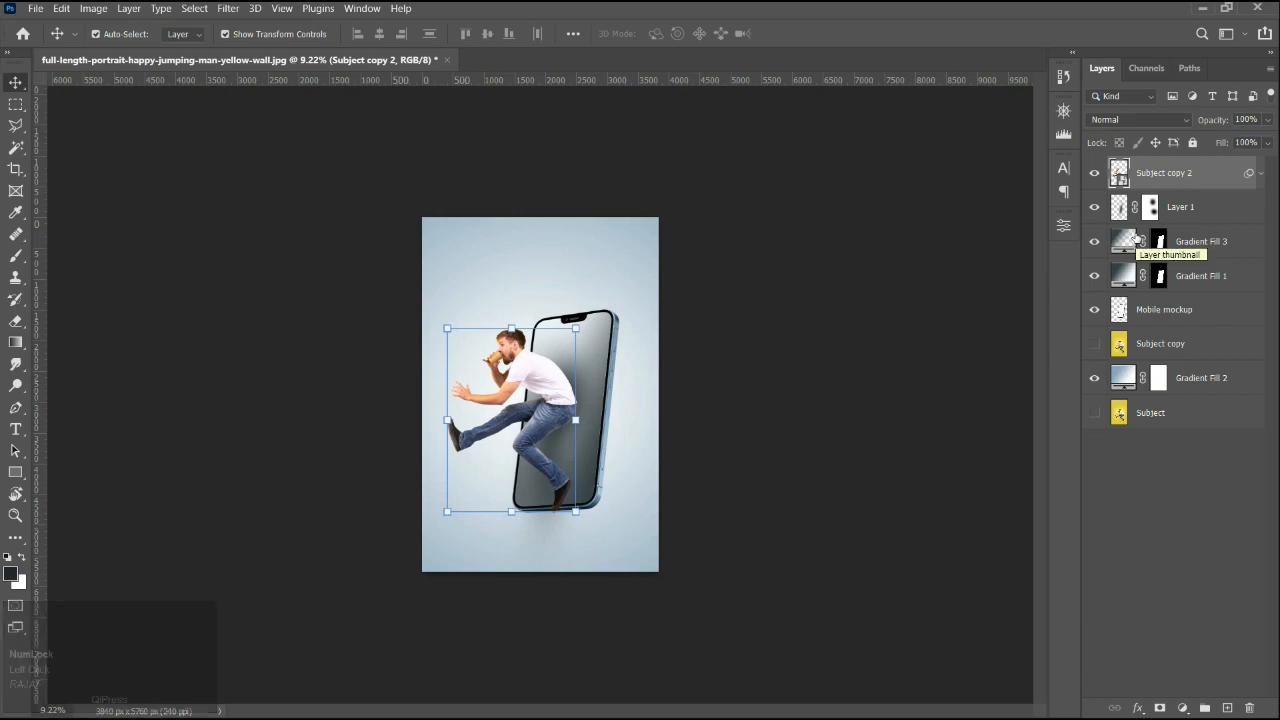
pyautogui.click(1160, 707)
# Set up a 100 px hard round brush for masking the man's lower shoe at the phone's bottom edge.
pyautogui.scroll(5, 603, 567)
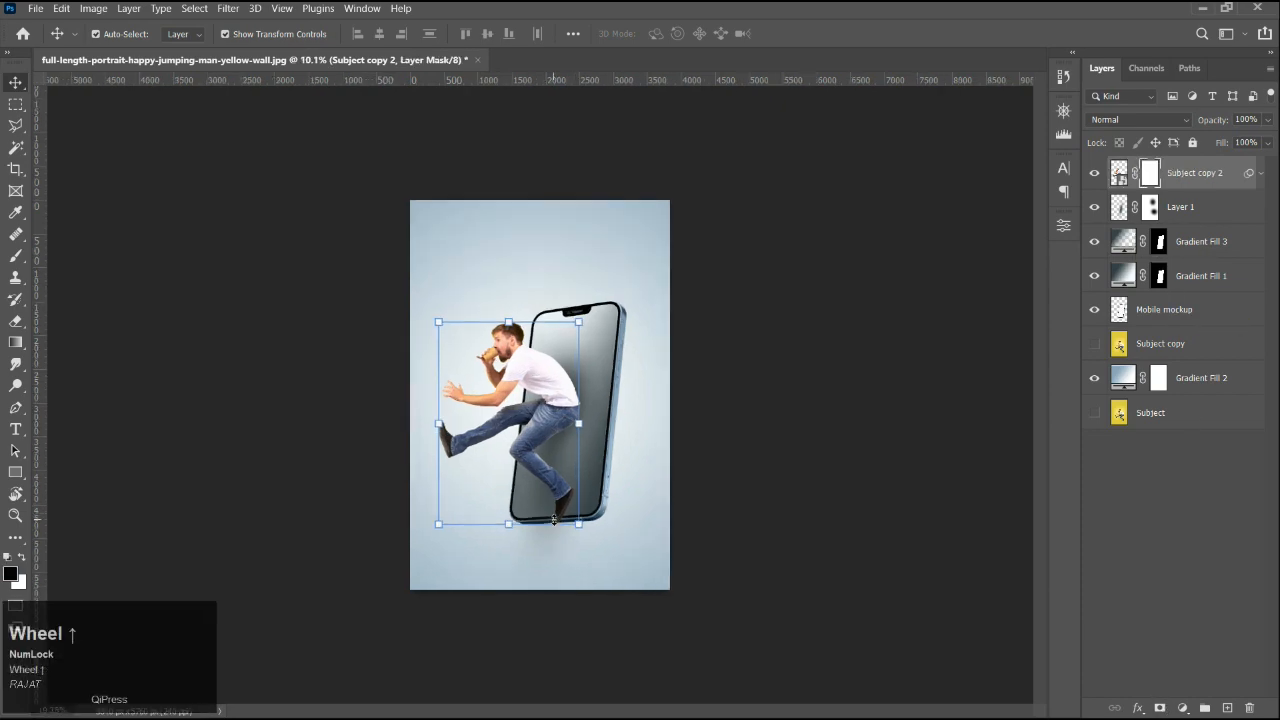
pyautogui.scroll(3, 566, 594)
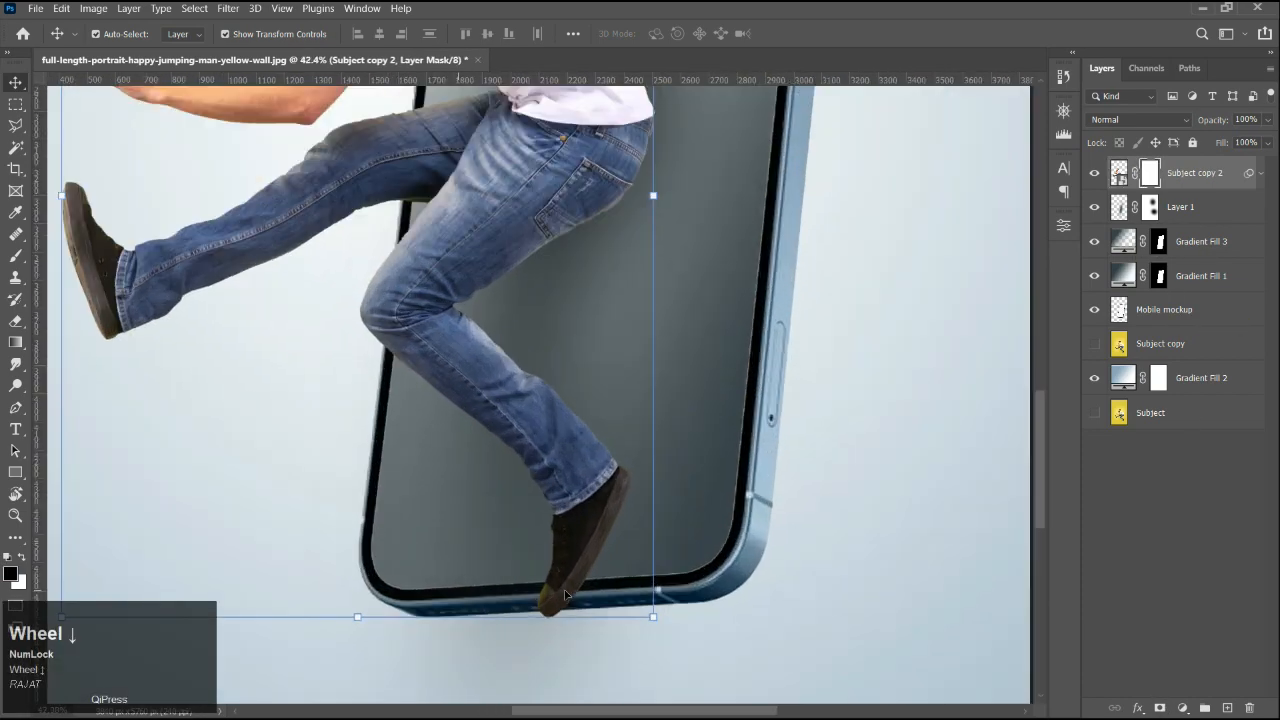
pyautogui.scroll(3, 566, 594)
pyautogui.moveTo(573, 567); pyautogui.dragTo(577, 549)
pyautogui.press('b')
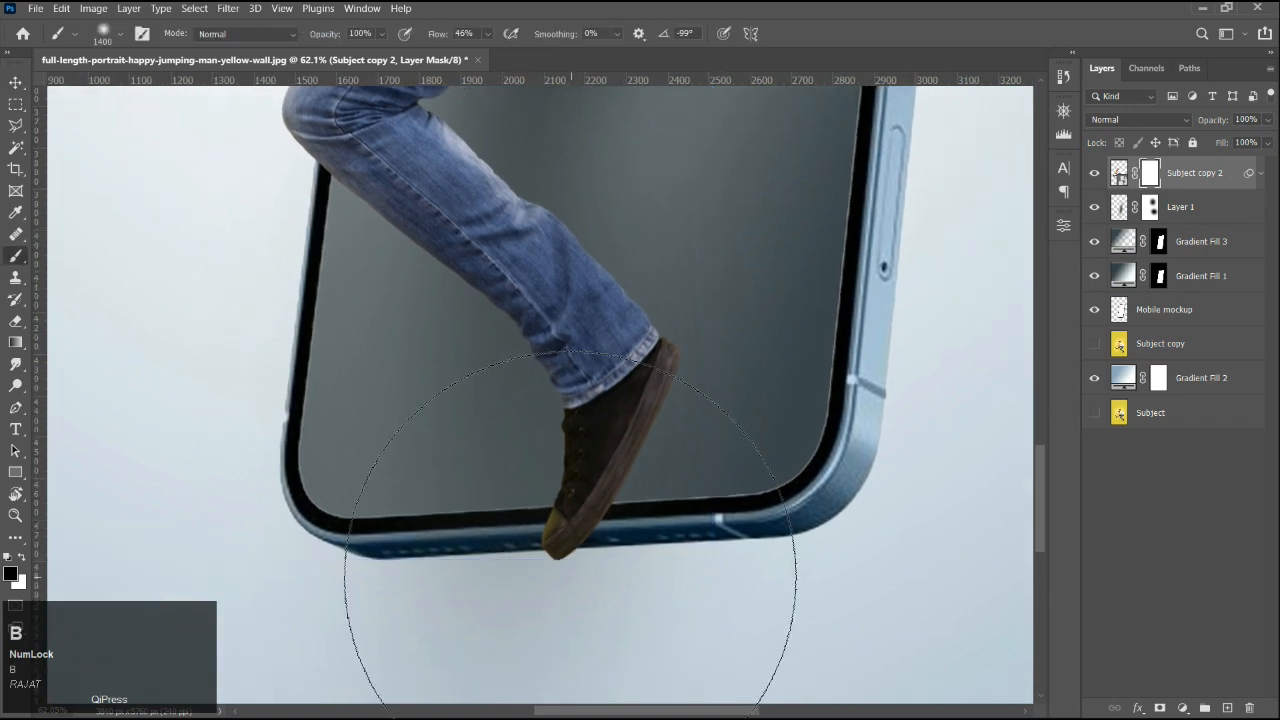
pyautogui.press('[')
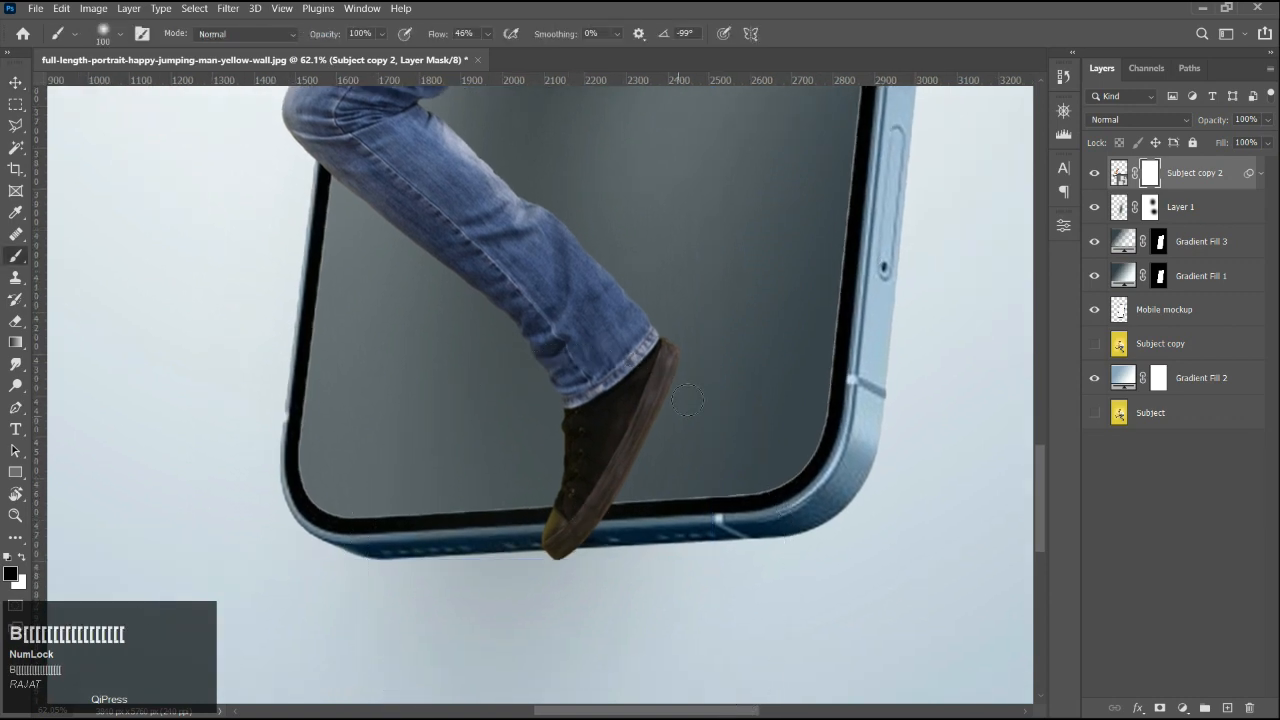
pyautogui.click(119, 33)
pyautogui.click(145, 188)
# Mask out the toe of the lower shoe where it overlaps the phone's bottom bezel.
pyautogui.click(545, 555)
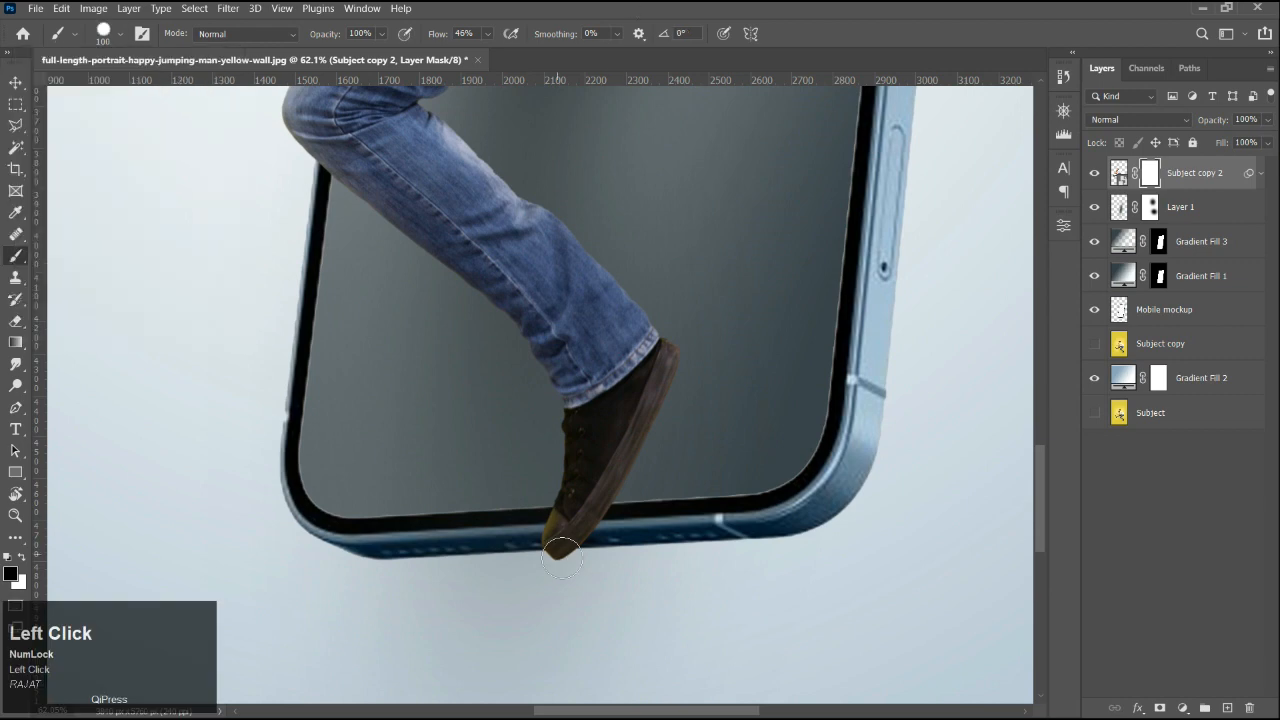
pyautogui.scroll(-3, 540, 558)
pyautogui.moveTo(540, 558)
pyautogui.mouseDown()
pyautogui.moveTo(655, 558)
pyautogui.moveTo(524, 540)
pyautogui.moveTo(606, 529)
pyautogui.mouseUp()
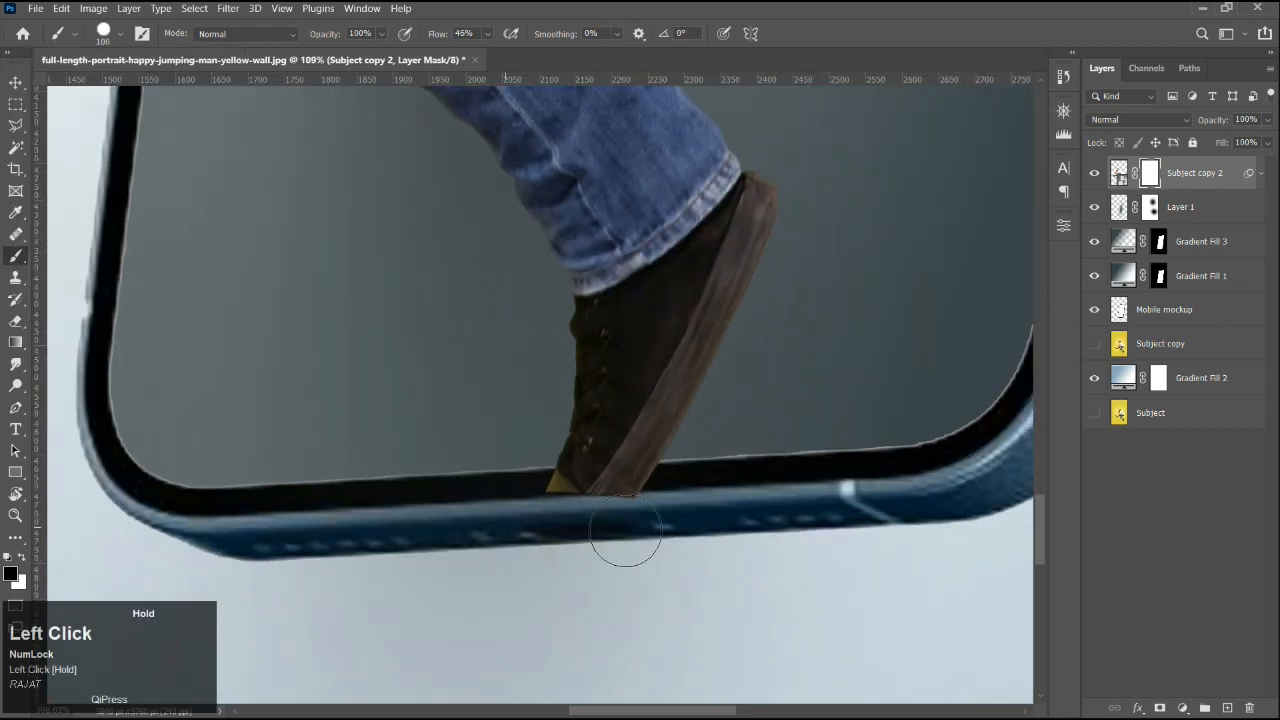
pyautogui.scroll(-3, 577, 523)
pyautogui.scroll(-3, 562, 525)
pyautogui.moveTo(526, 494)
pyautogui.mouseDown()
pyautogui.moveTo(721, 503)
pyautogui.moveTo(470, 490)
pyautogui.moveTo(742, 494)
pyautogui.moveTo(831, 481)
pyautogui.moveTo(490, 476)
pyautogui.moveTo(831, 462)
pyautogui.moveTo(712, 399)
pyautogui.mouseUp()
# Restore the shoe down to the screen's edge by painting white inside a polygonal lasso selection on its mask, and deselect.
pyautogui.press('x')
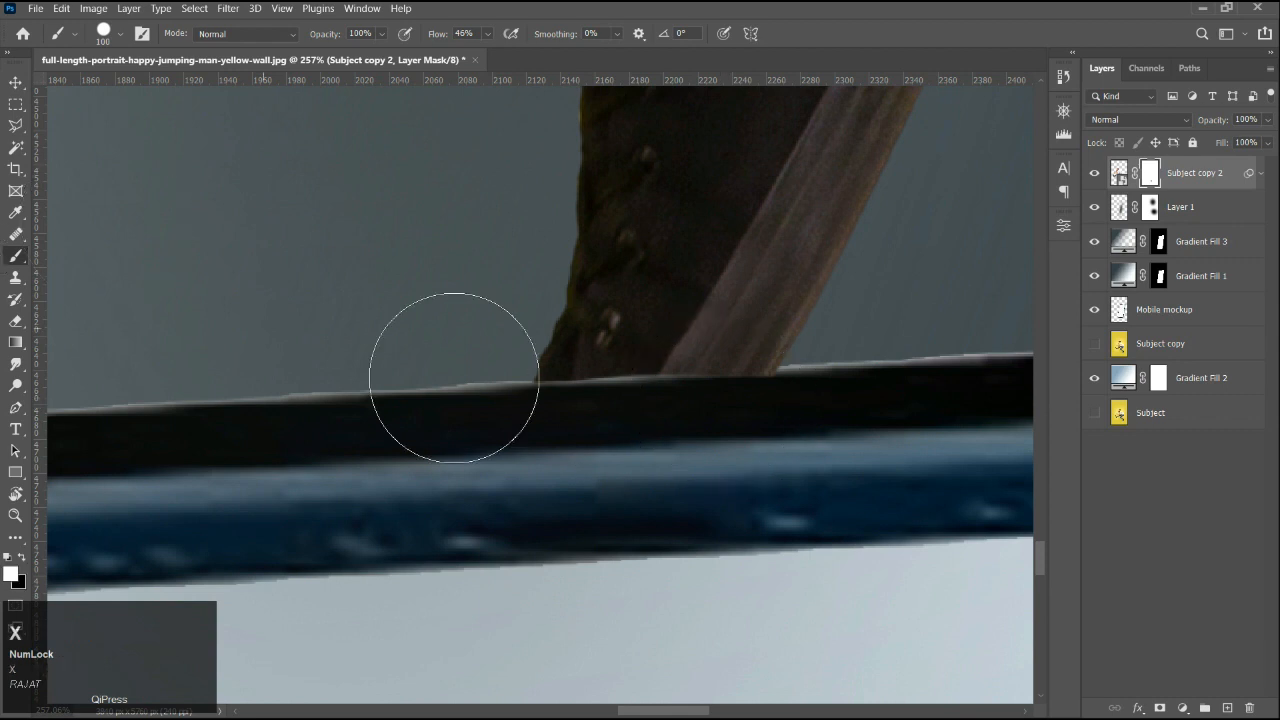
pyautogui.click(16, 125)
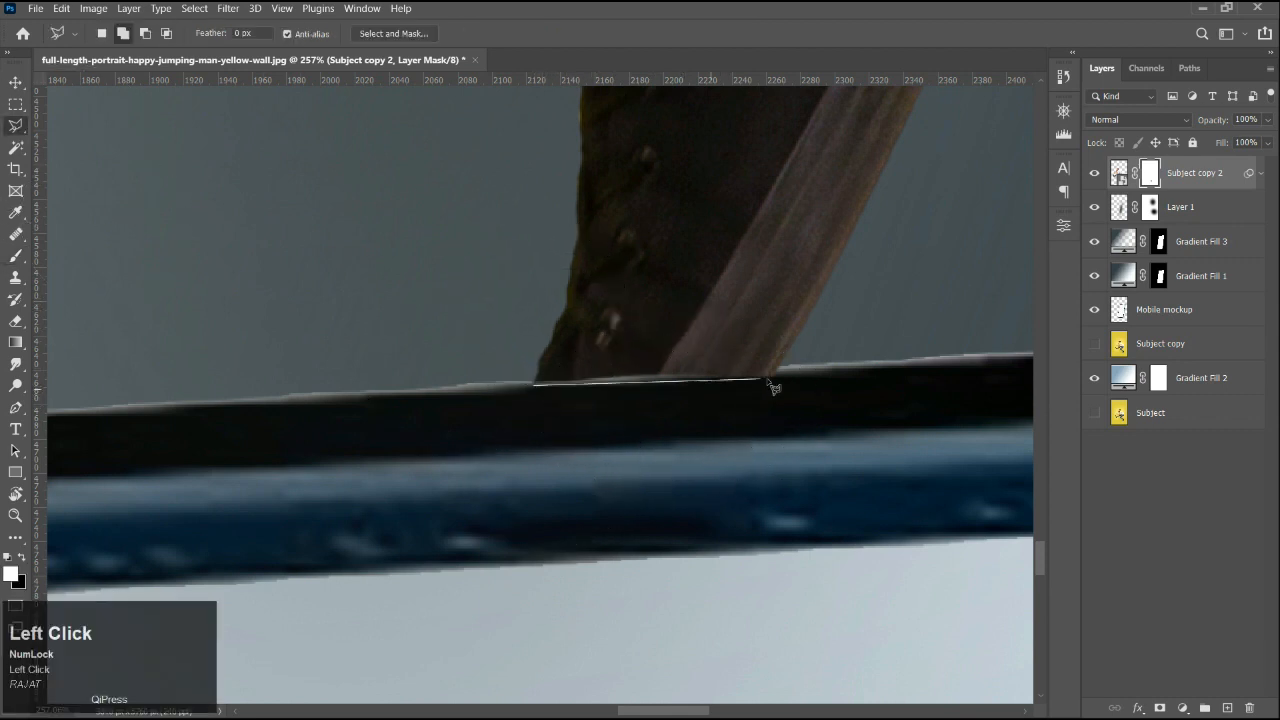
pyautogui.click(791, 373)
pyautogui.click(792, 307)
pyautogui.click(395, 310)
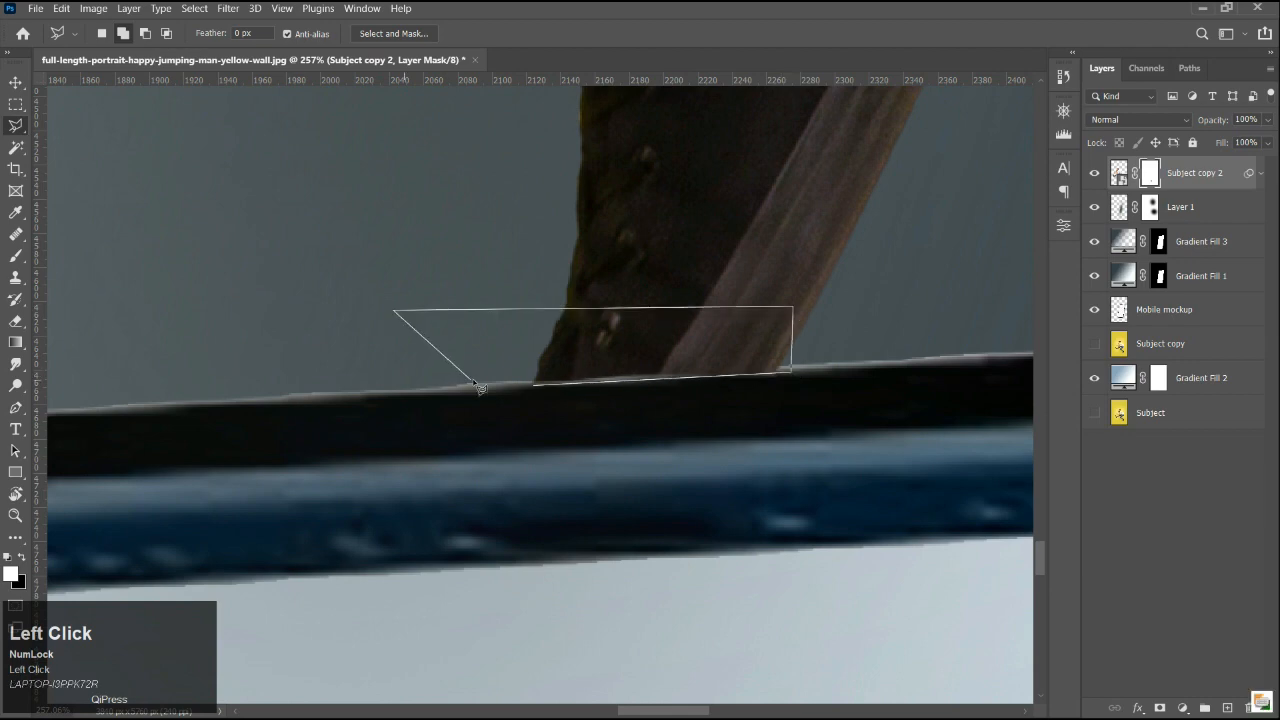
pyautogui.click(540, 395)
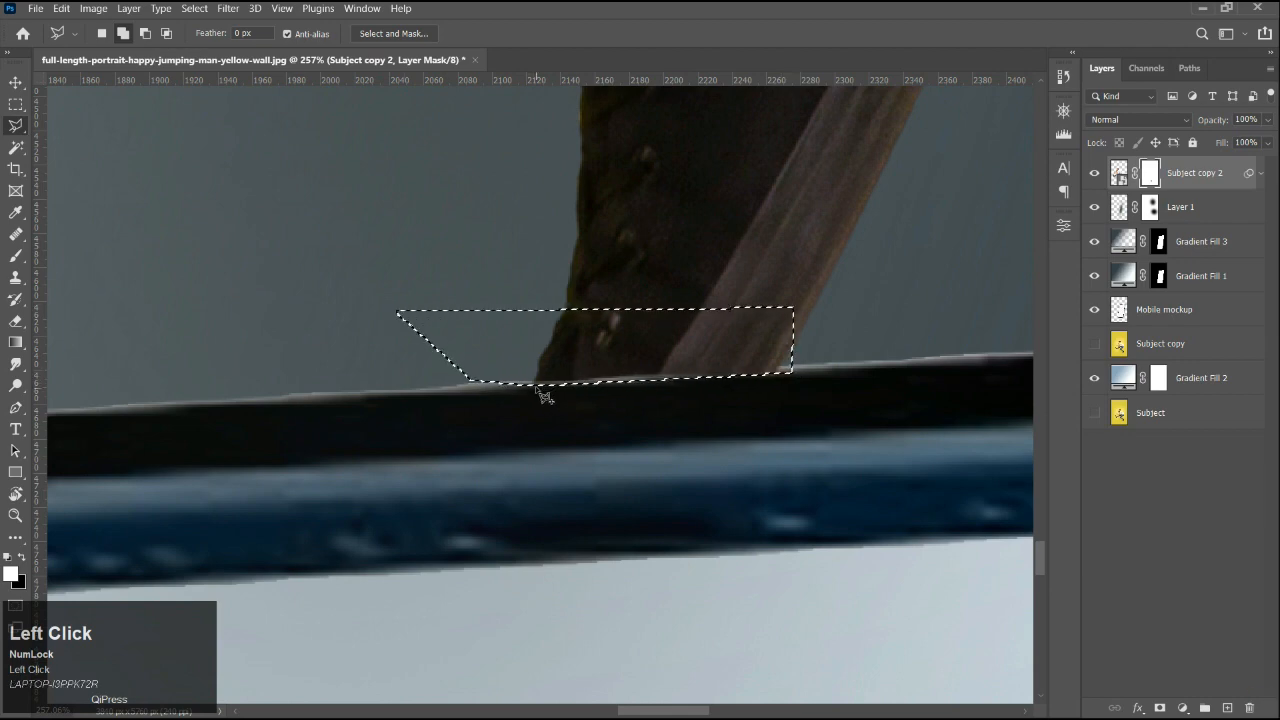
pyautogui.press('b')
pyautogui.moveTo(505, 364)
pyautogui.mouseDown()
pyautogui.moveTo(896, 384)
pyautogui.moveTo(712, 382)
pyautogui.mouseUp()
pyautogui.hotkey('ctrl', 'd')
# Check the trimmed shoe in the full composite and select the Subject copy 2 layer.
pyautogui.scroll(-10, 509, 509)
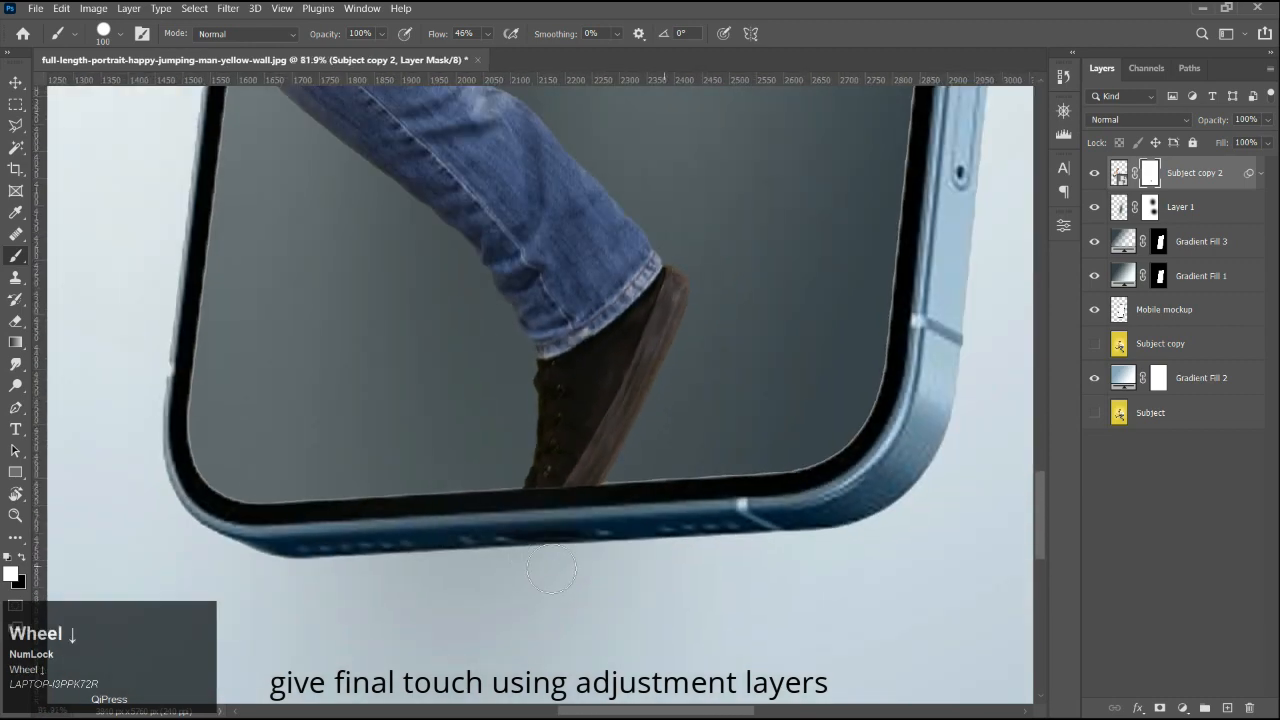
pyautogui.scroll(-5, 568, 586)
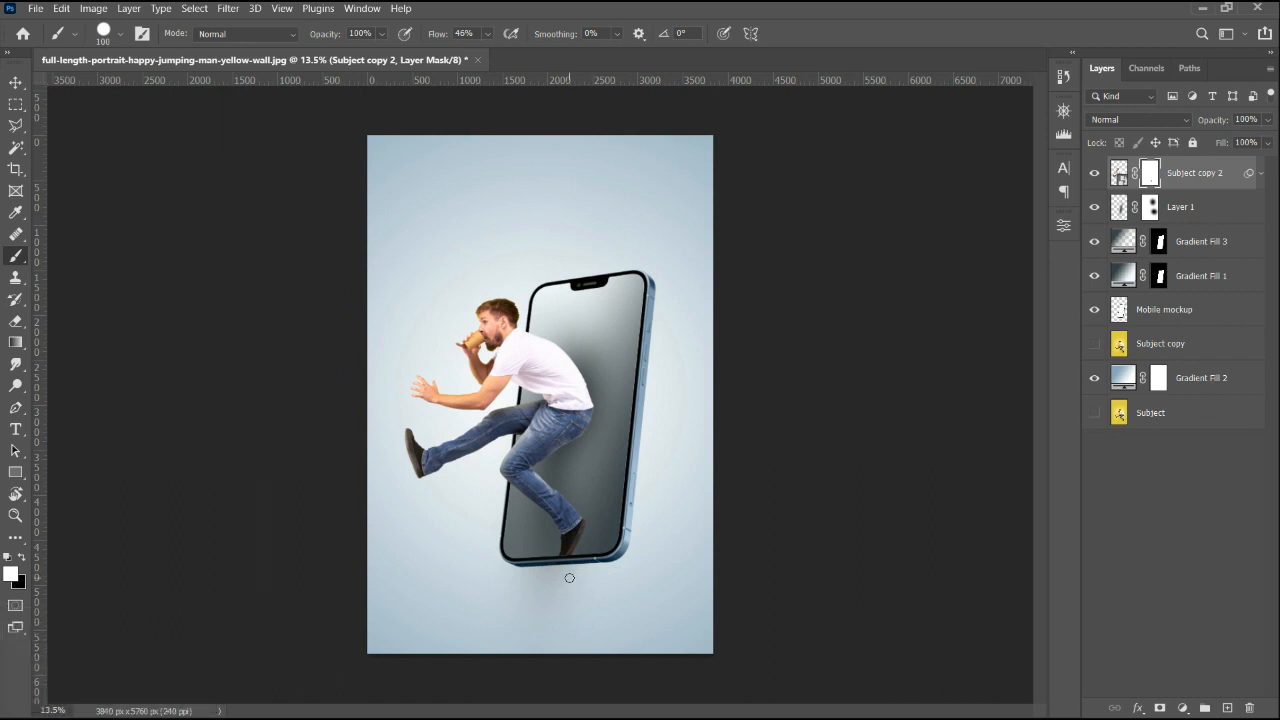
pyautogui.press('v')
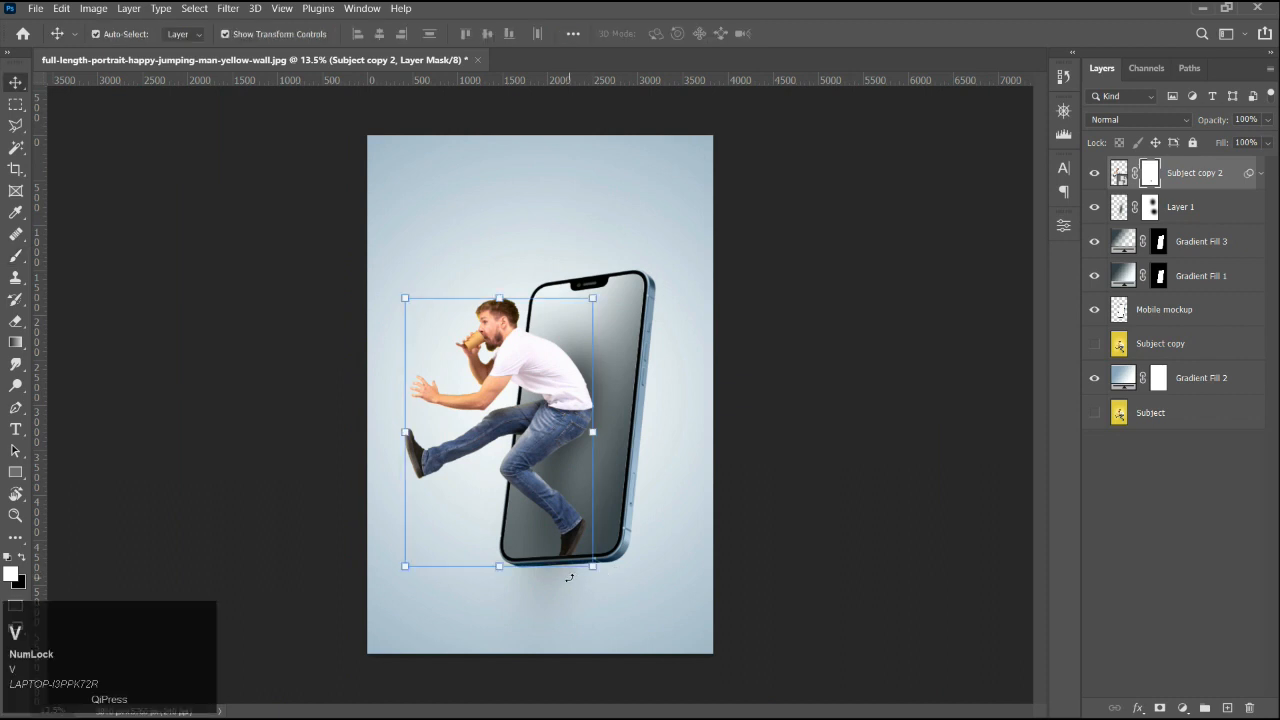
pyautogui.click(780, 465)
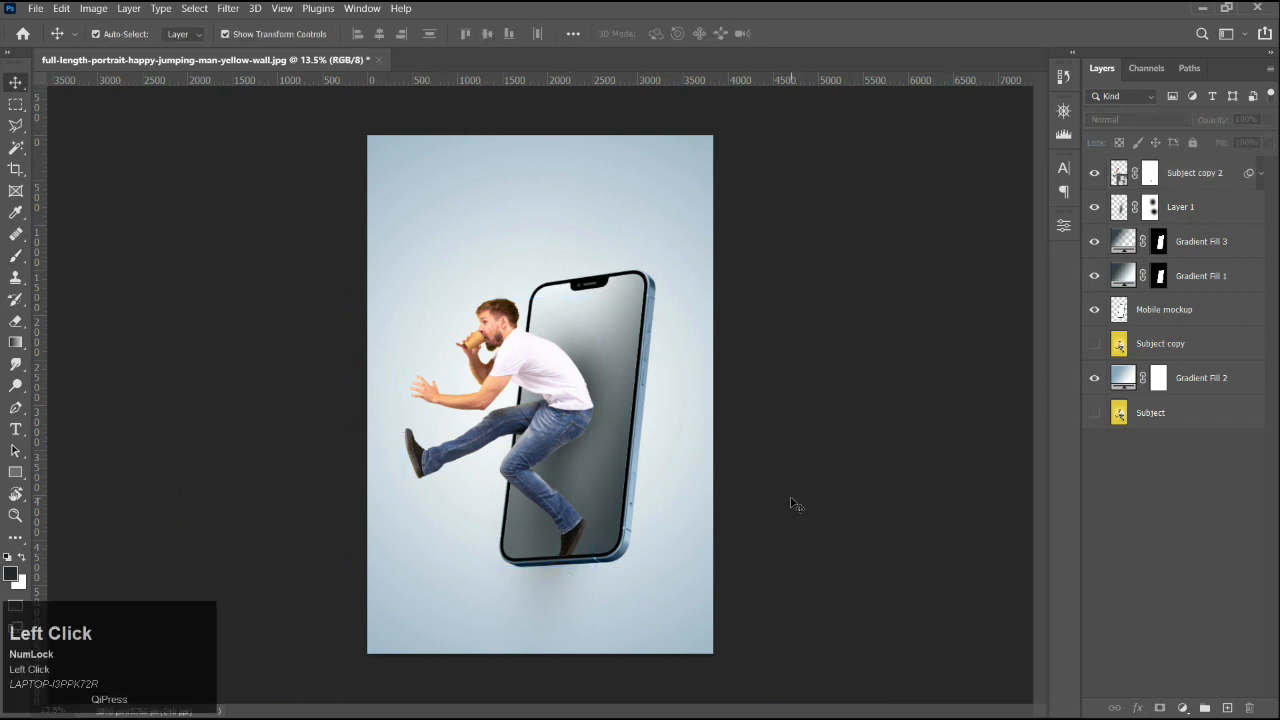
pyautogui.scroll(5, 581, 448)
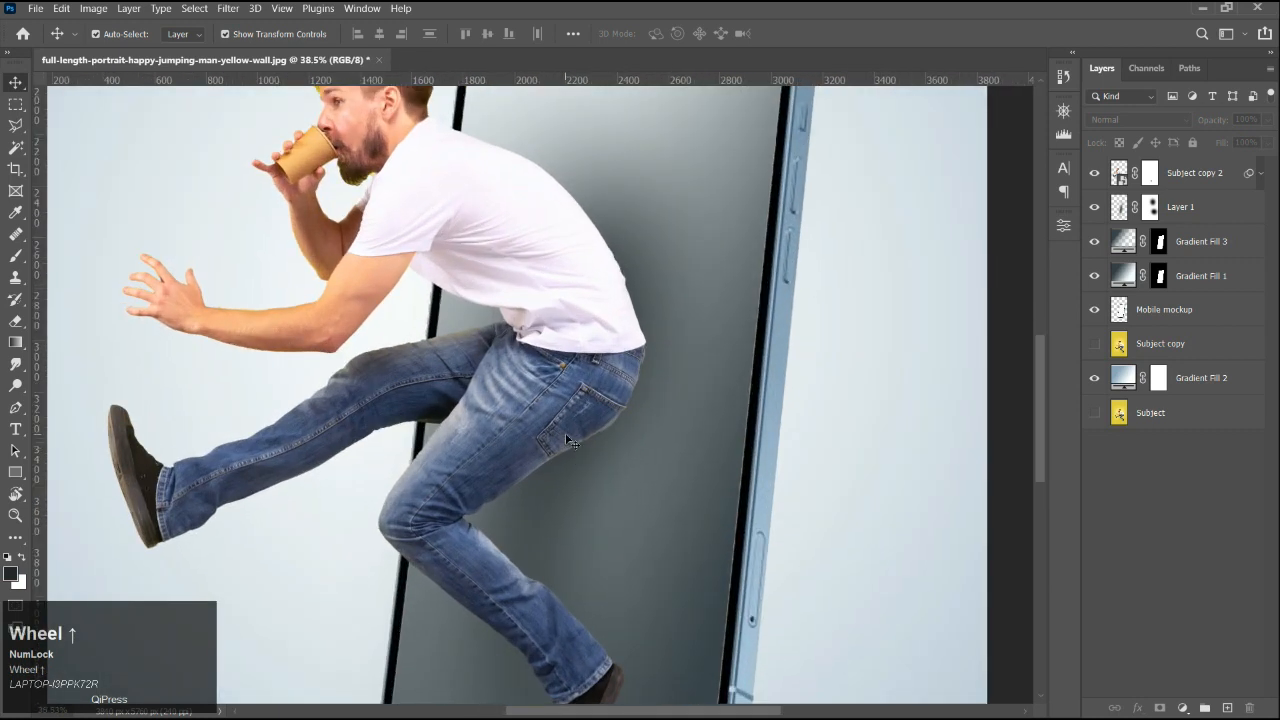
pyautogui.click(566, 440)
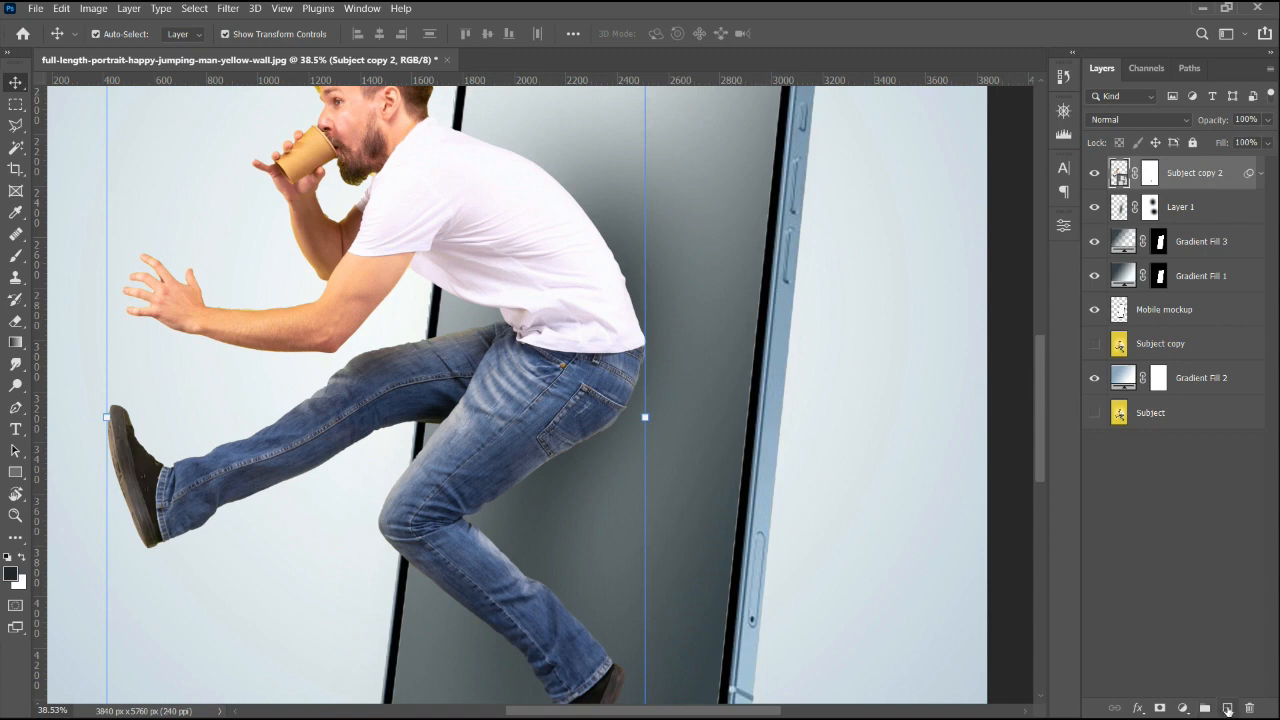
pyautogui.click(1183, 708)
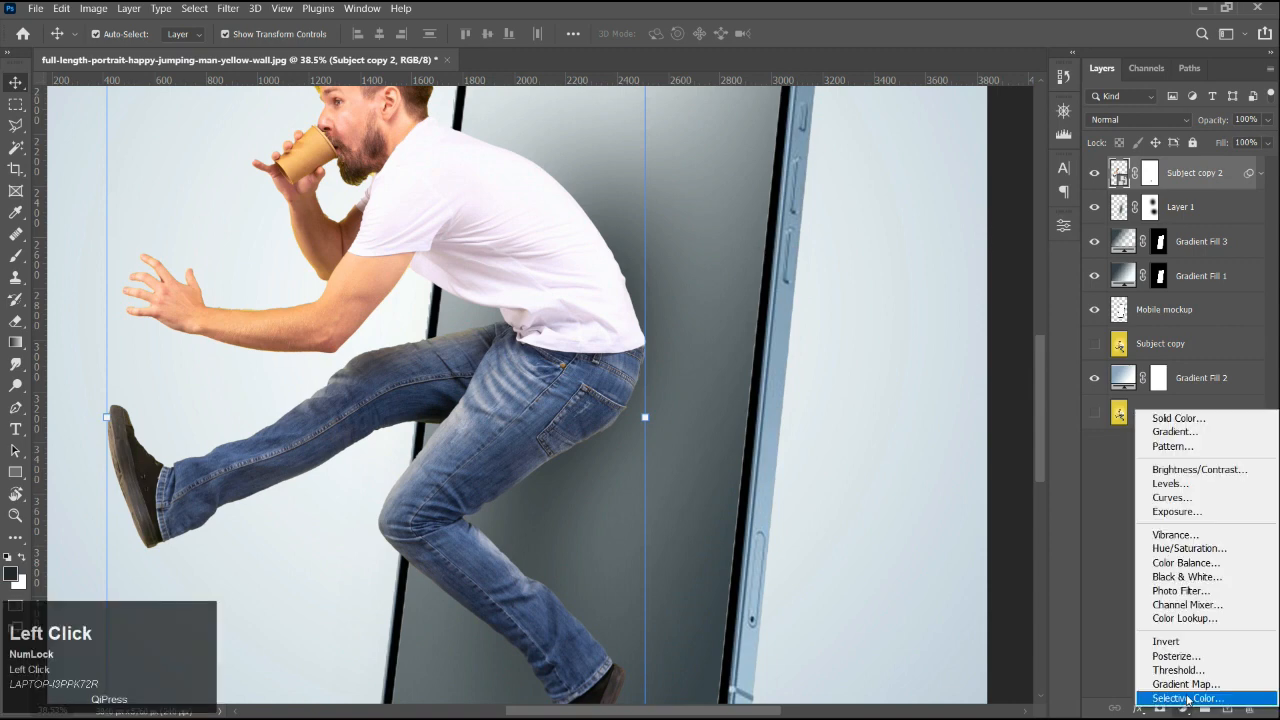
pyautogui.scroll(-1, 530, 515)
pyautogui.click(529, 515)
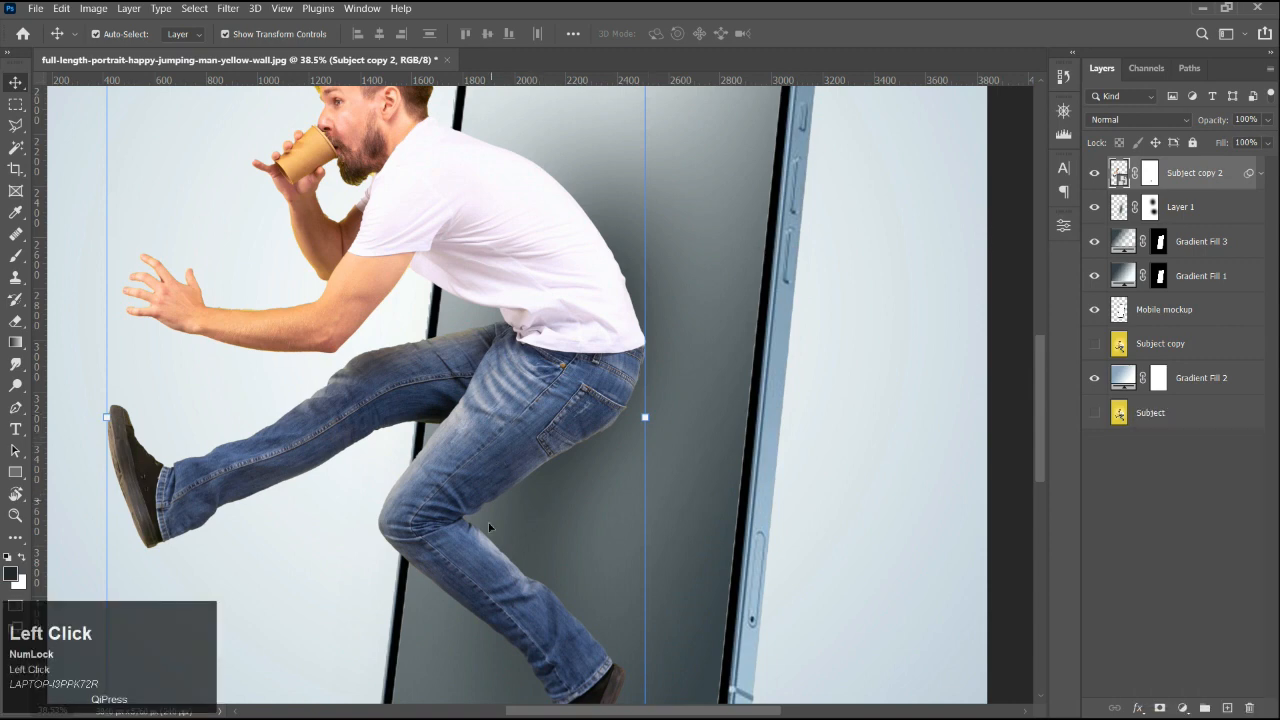
pyautogui.scroll(-3, 529, 515)
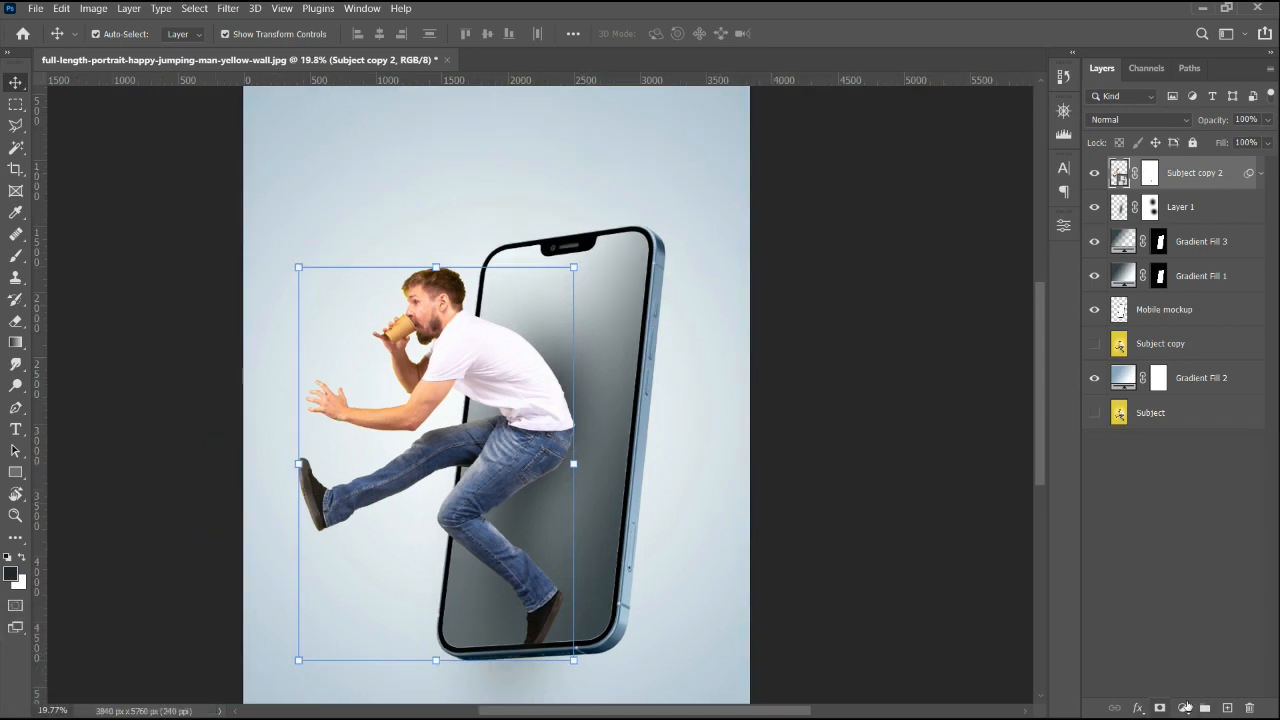
# Add a Curves adjustment clipped to Subject copy 2 and pull the RGB curve down in the shadows to darken the man.
pyautogui.click(1185, 706)
pyautogui.click(1191, 493)
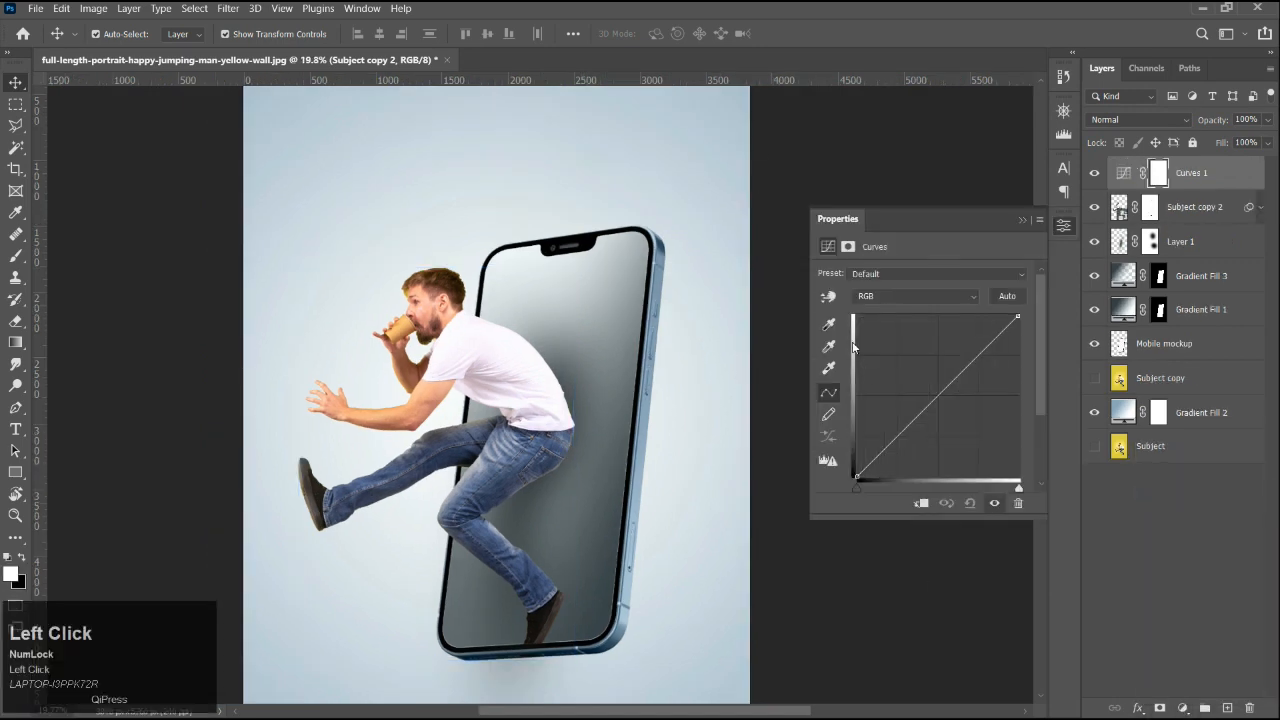
pyautogui.click(921, 503)
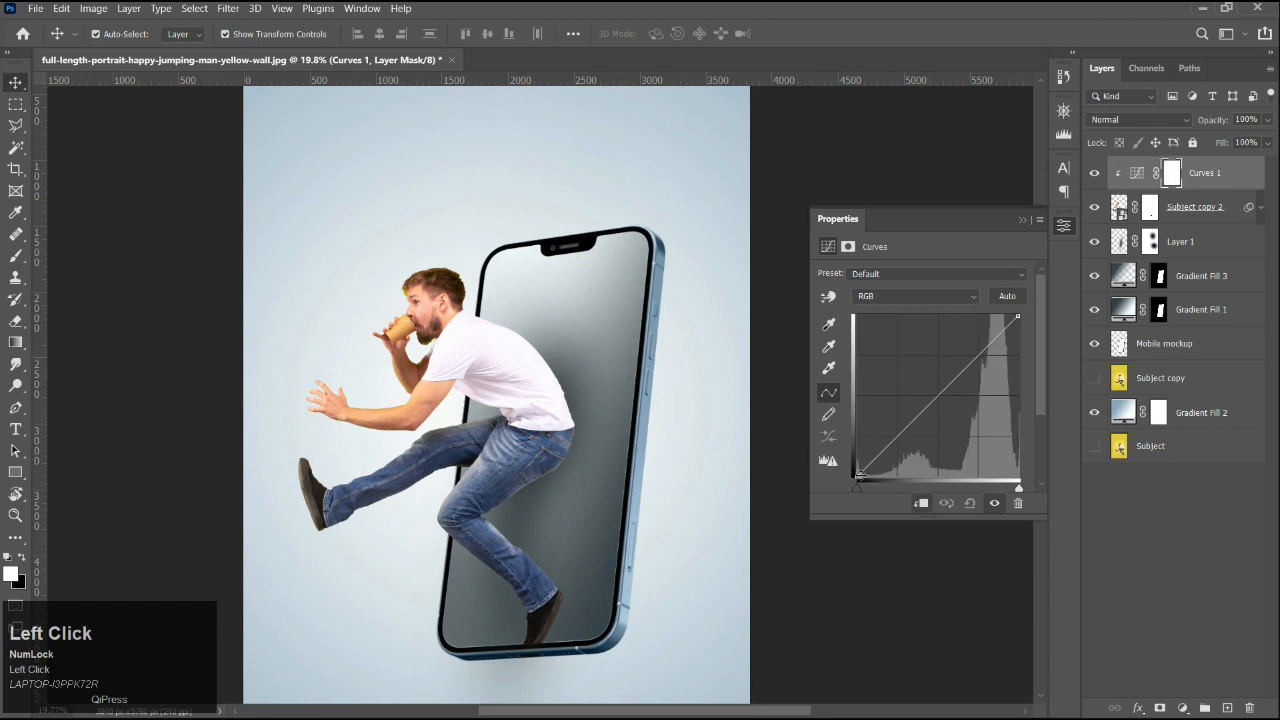
pyautogui.moveTo(857, 477)
pyautogui.mouseDown()
pyautogui.moveTo(897, 483)
pyautogui.moveTo(836, 483)
pyautogui.mouseUp()
pyautogui.moveTo(893, 436); pyautogui.dragTo(913, 450)
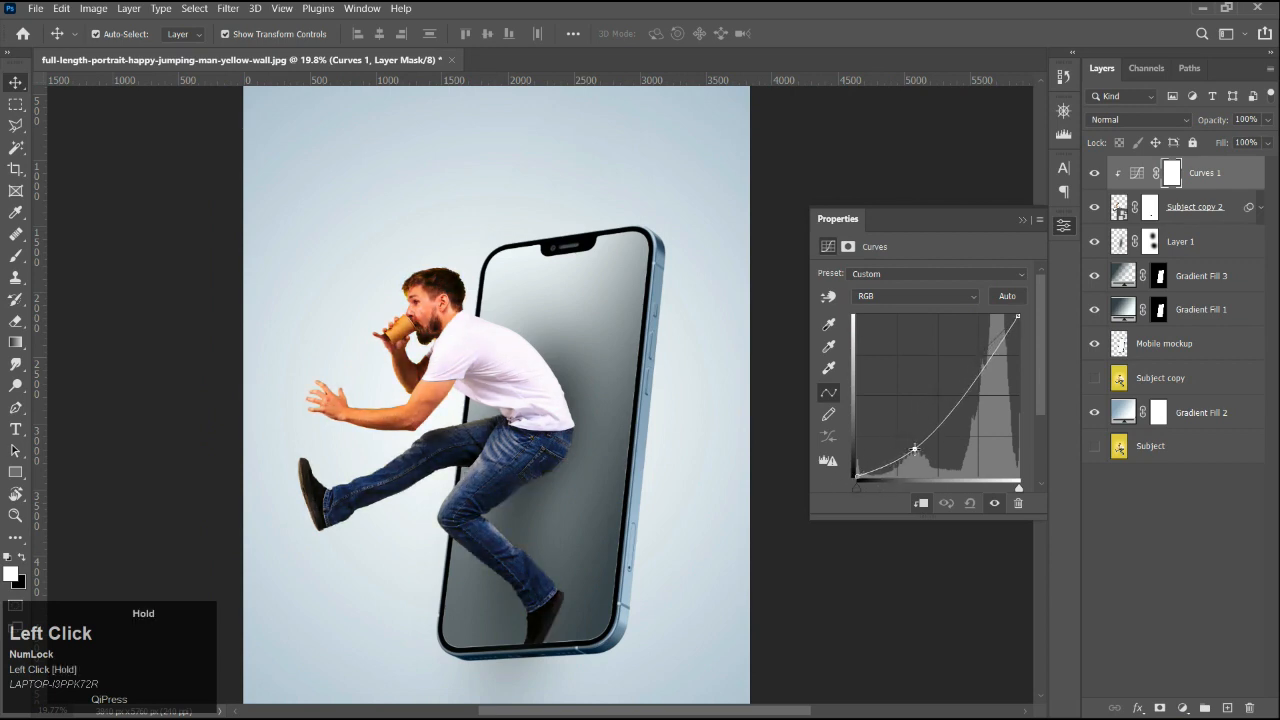
# Invert the Curves 1 mask to black and get the Brush ready for painting on it.
pyautogui.click(1177, 175)
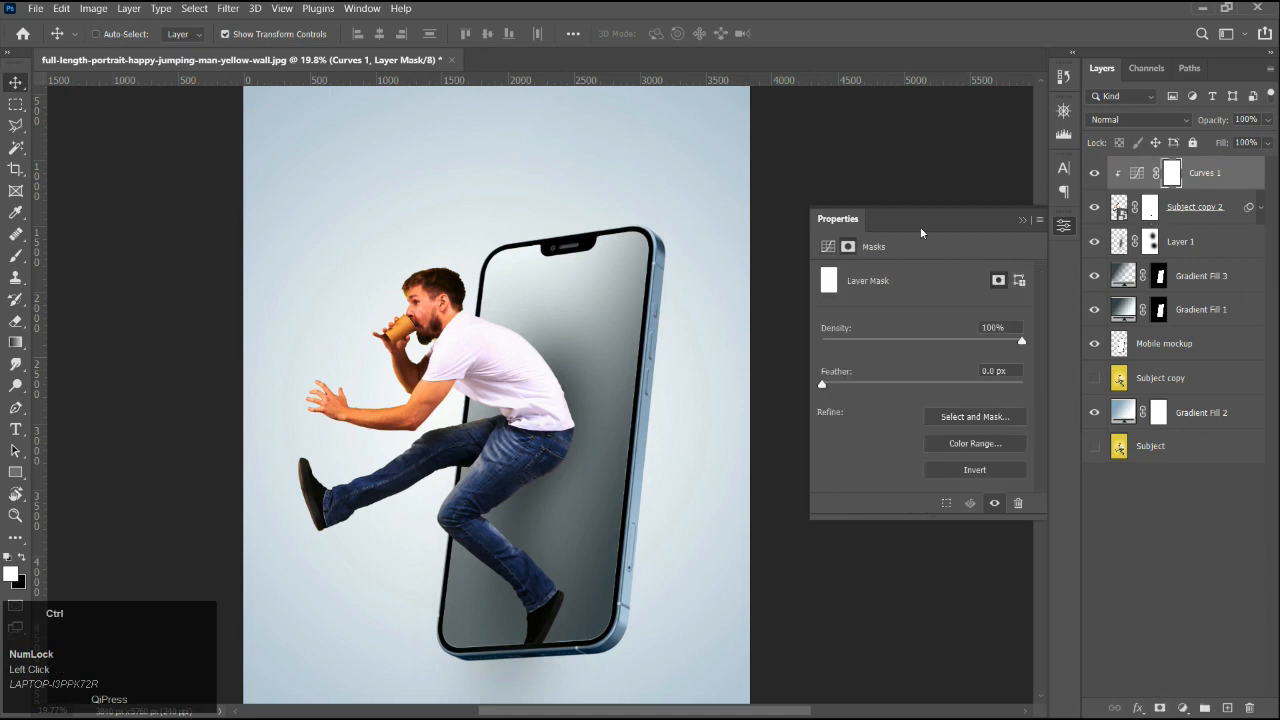
pyautogui.hotkey('ctrl', 'i')
pyautogui.press('b')
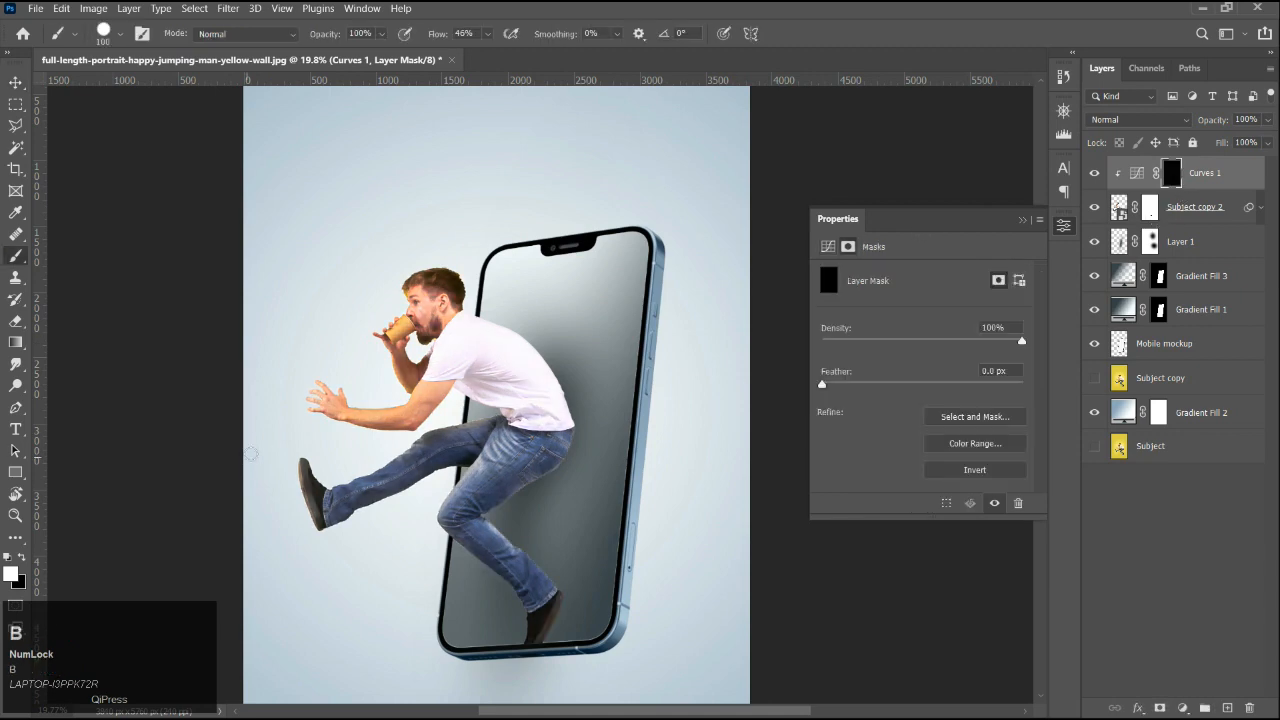
pyautogui.scroll(5, 515, 500)
pyautogui.click(520, 490)
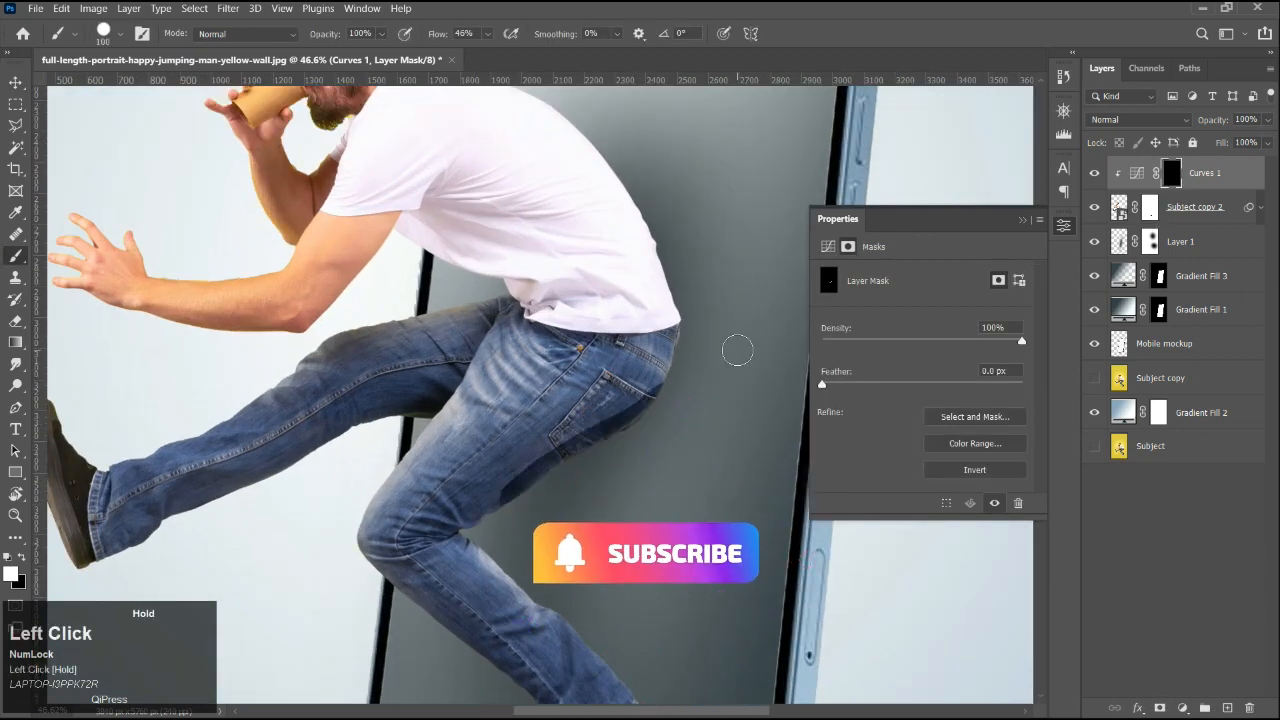
pyautogui.hotkey('ctrl', 'z')
# Switch to the 100 px soft round brush, try shading the back of the jeans on the Curves mask, and undo the stroke.
pyautogui.click(120, 34)
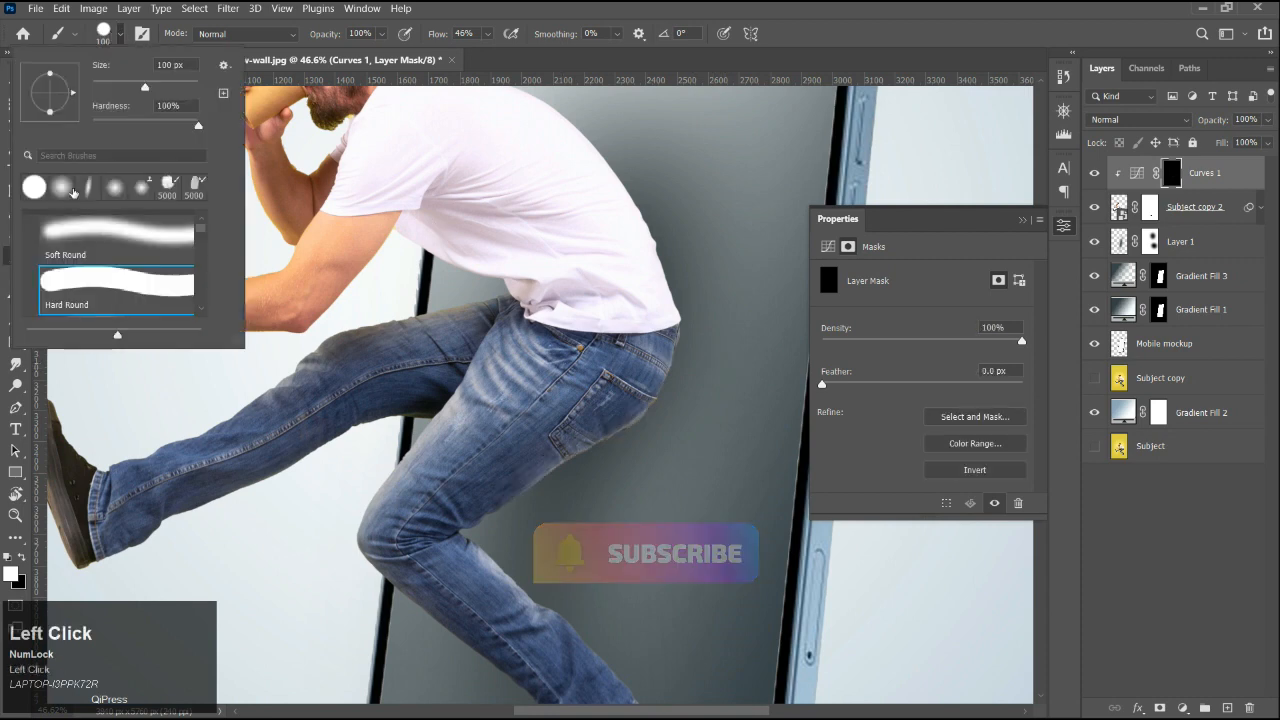
pyautogui.click(63, 187)
pyautogui.click(701, 5)
pyautogui.moveTo(525, 489); pyautogui.dragTo(730, 361)
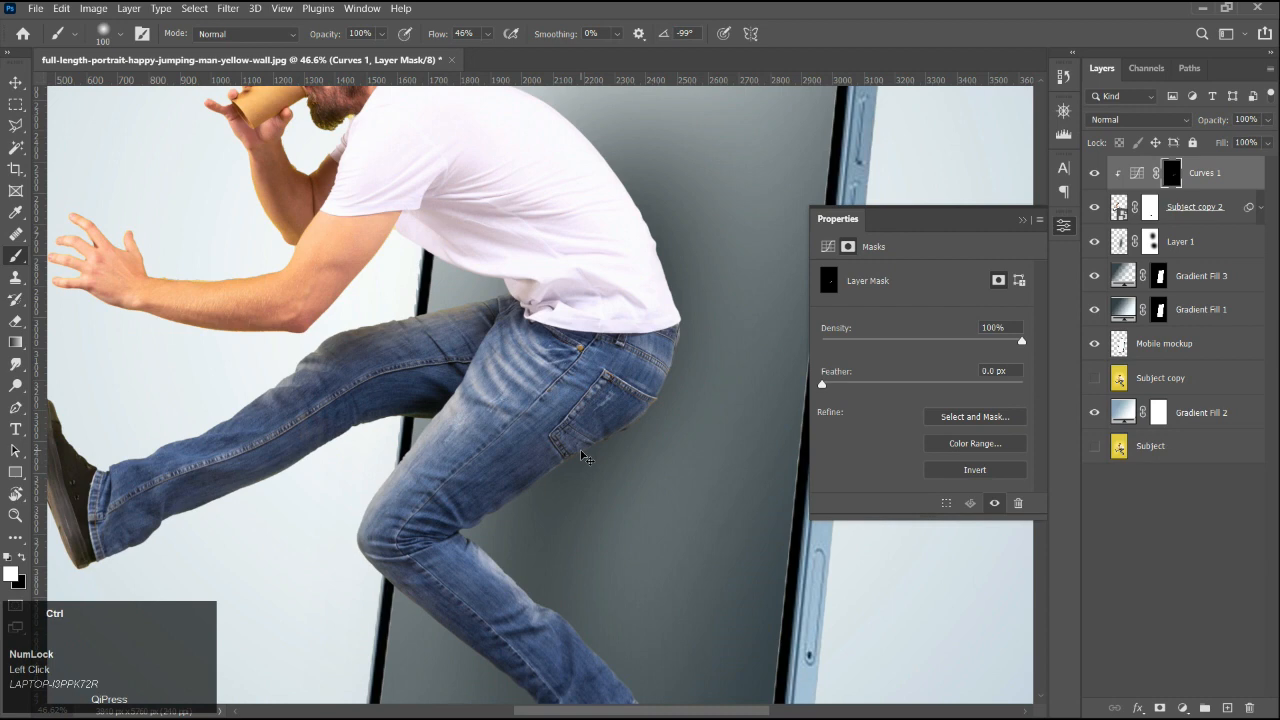
pyautogui.hotkey('ctrl', 'z')
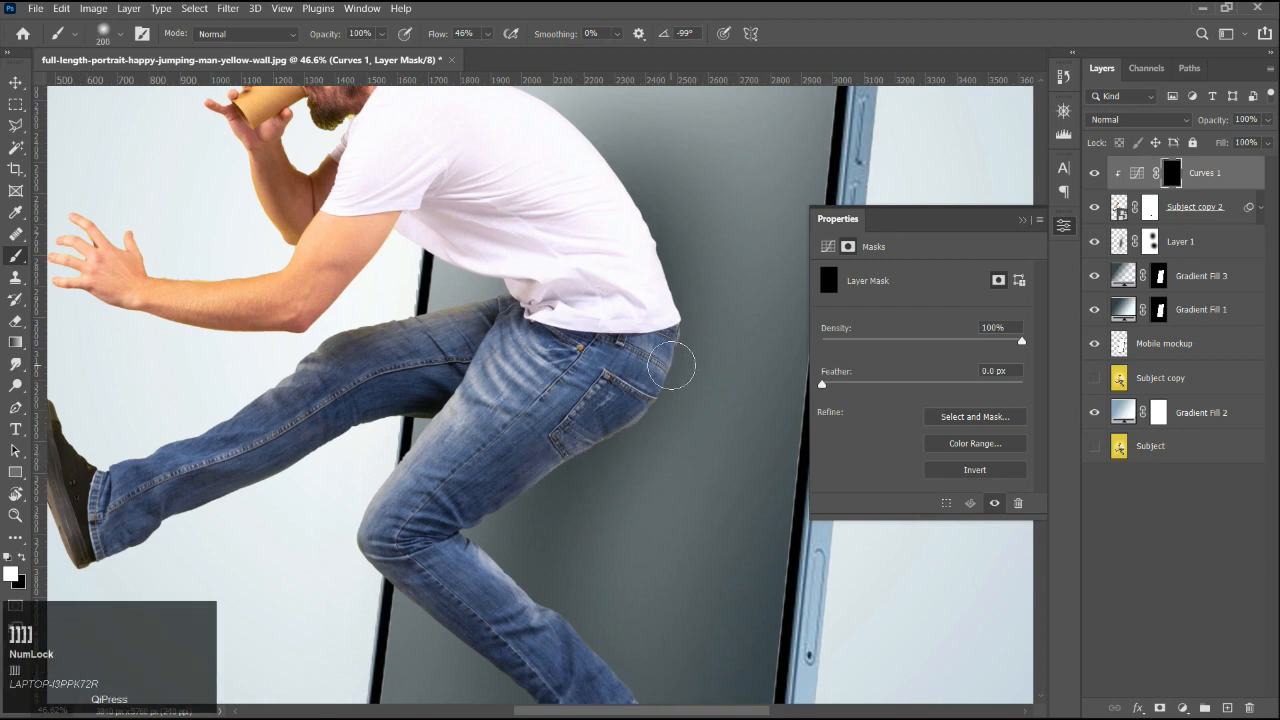
# Paint white on the Curves mask with the brush at 200 px to darken the jeans from the seat to the lower leg.
pyautogui.moveTo(681, 352)
pyautogui.mouseDown()
pyautogui.moveTo(606, 453)
pyautogui.moveTo(524, 496)
pyautogui.moveTo(422, 513)
pyautogui.moveTo(565, 490)
pyautogui.moveTo(549, 537)
pyautogui.moveTo(509, 545)
pyautogui.moveTo(572, 580)
pyautogui.mouseUp()
pyautogui.scroll(-2, 565, 490)
pyautogui.moveTo(518, 535); pyautogui.dragTo(570, 584)
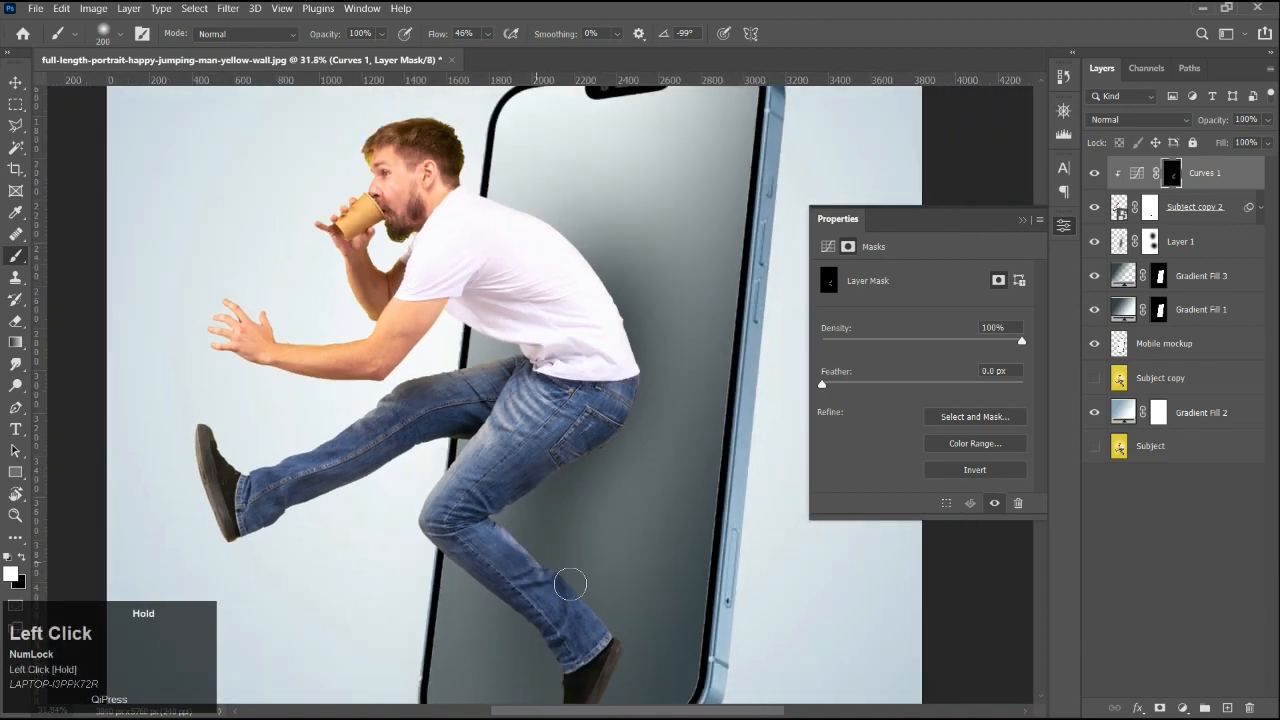
# Examine the shading on the jeans and the whole composite with no layer selected.
pyautogui.scroll(-3, 612, 628)
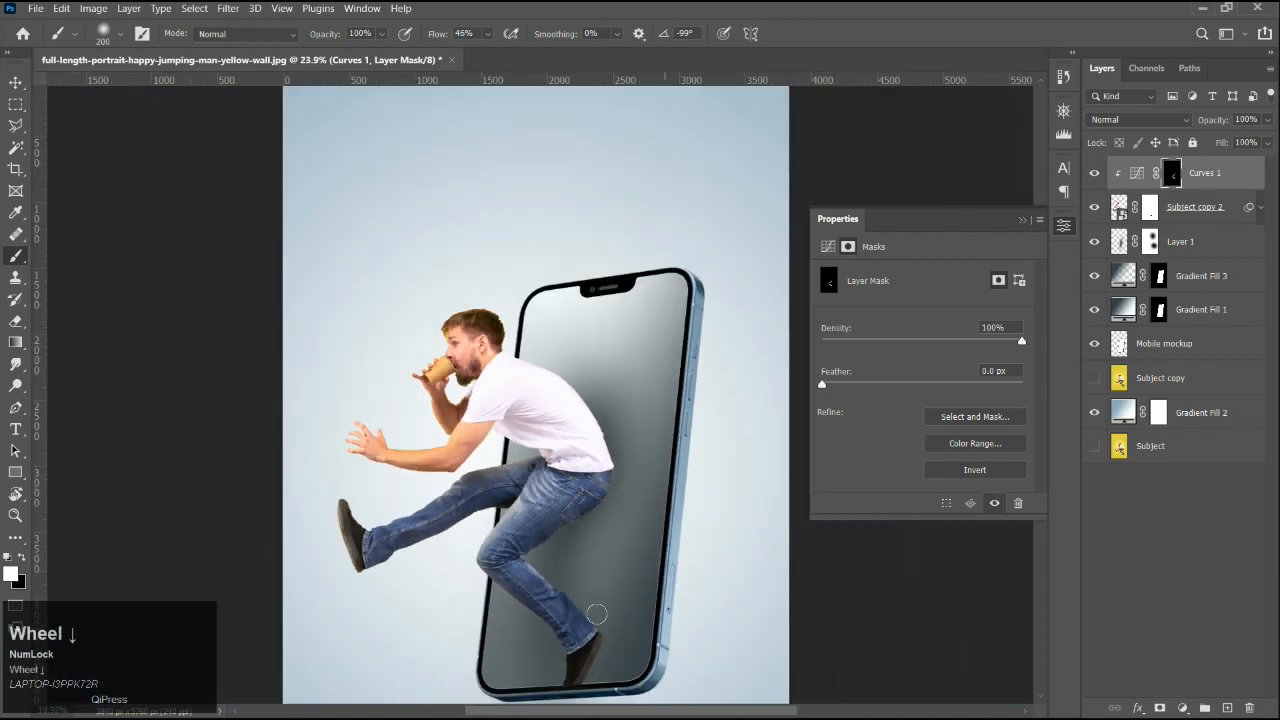
pyautogui.scroll(2, 580, 606)
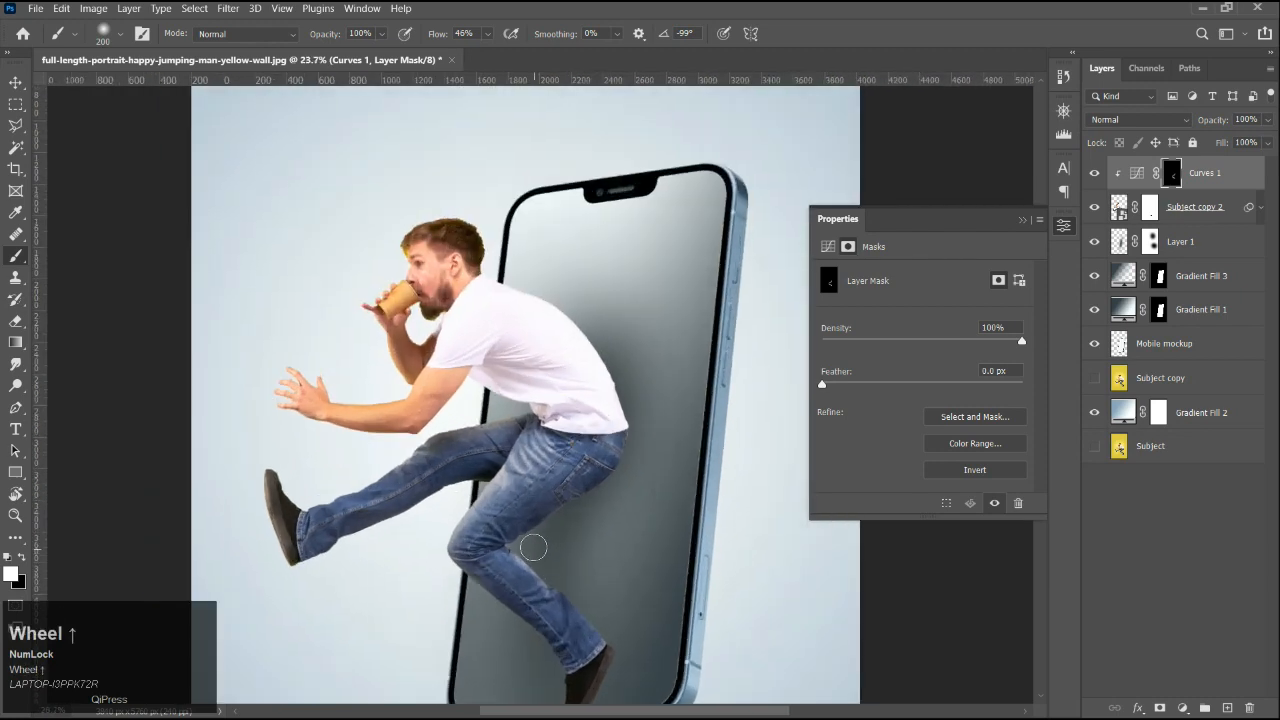
pyautogui.scroll(-1, 559, 513)
pyautogui.scroll(1, 559, 513)
pyautogui.scroll(-2, 551, 514)
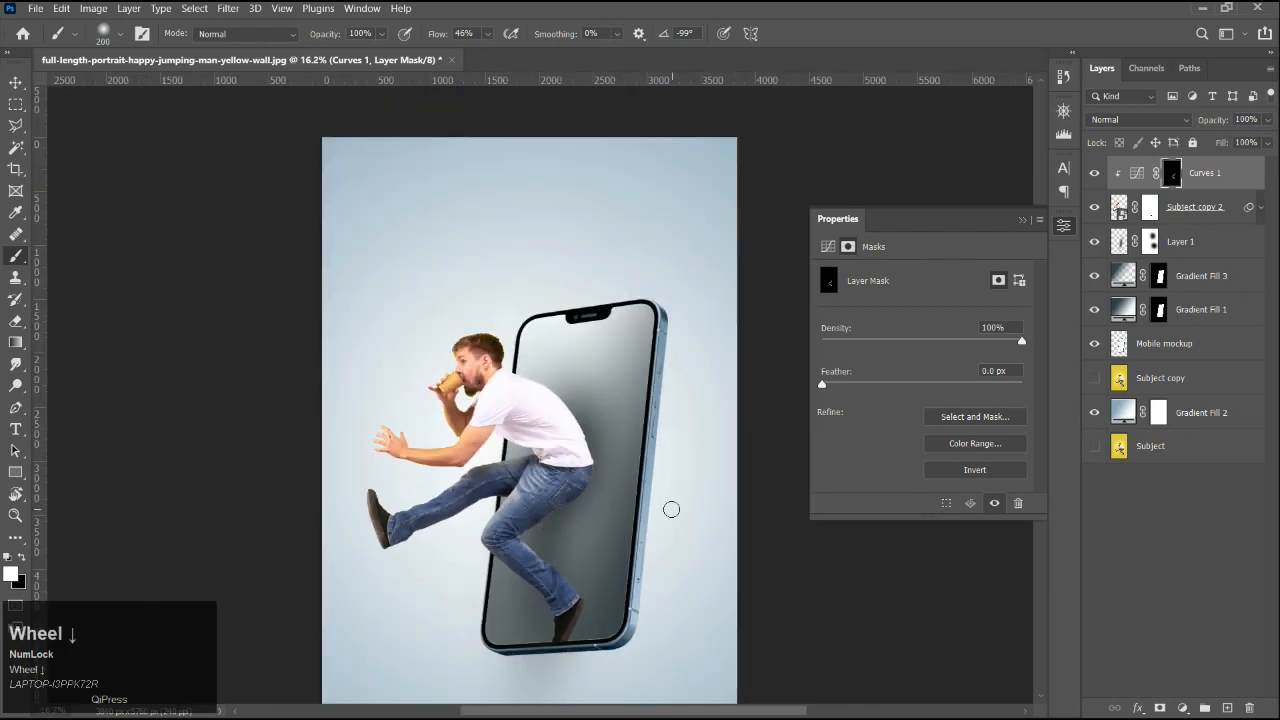
pyautogui.press('v')
pyautogui.click(757, 391)
pyautogui.scroll(-1, 537, 537)
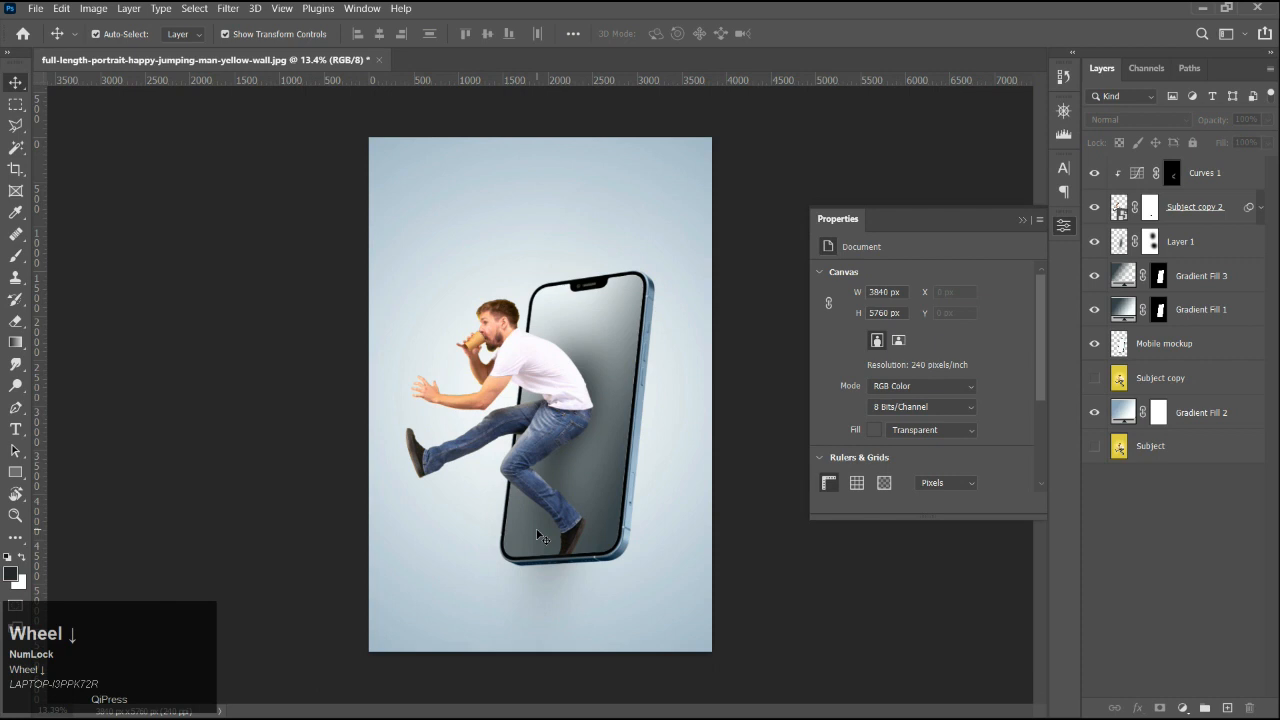
pyautogui.scroll(1, 536, 433)
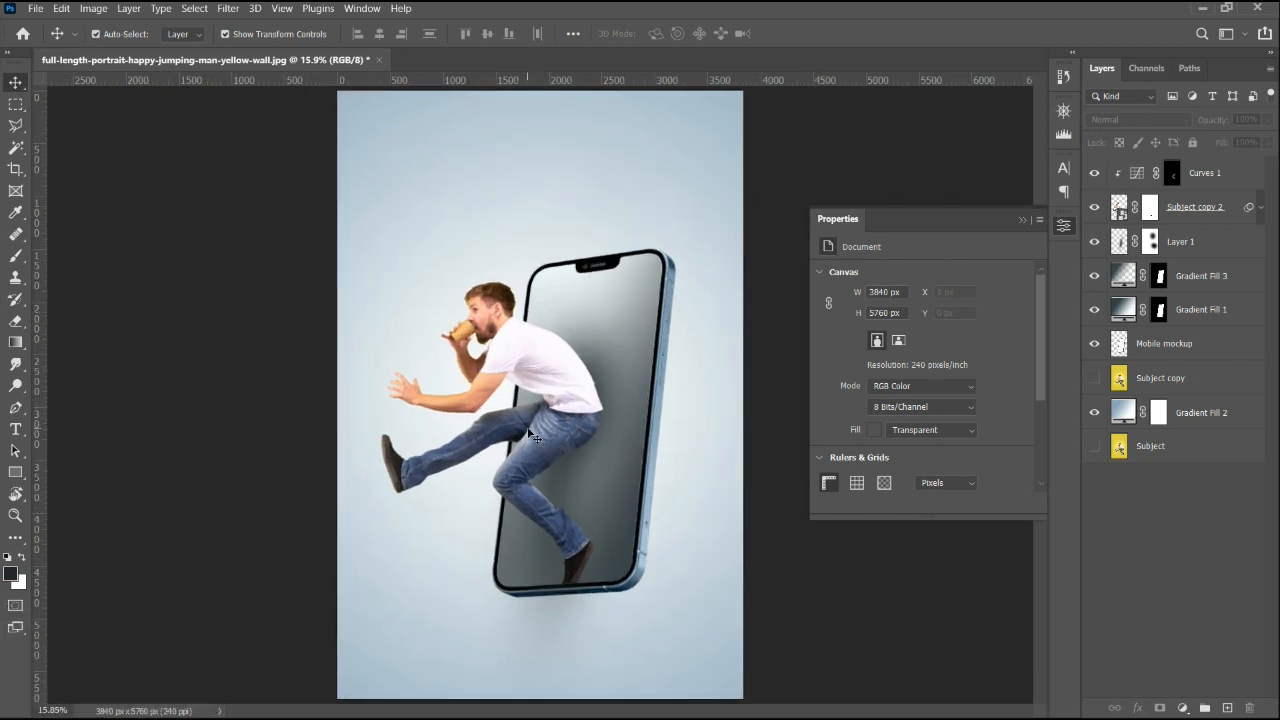
pyautogui.press('alt')
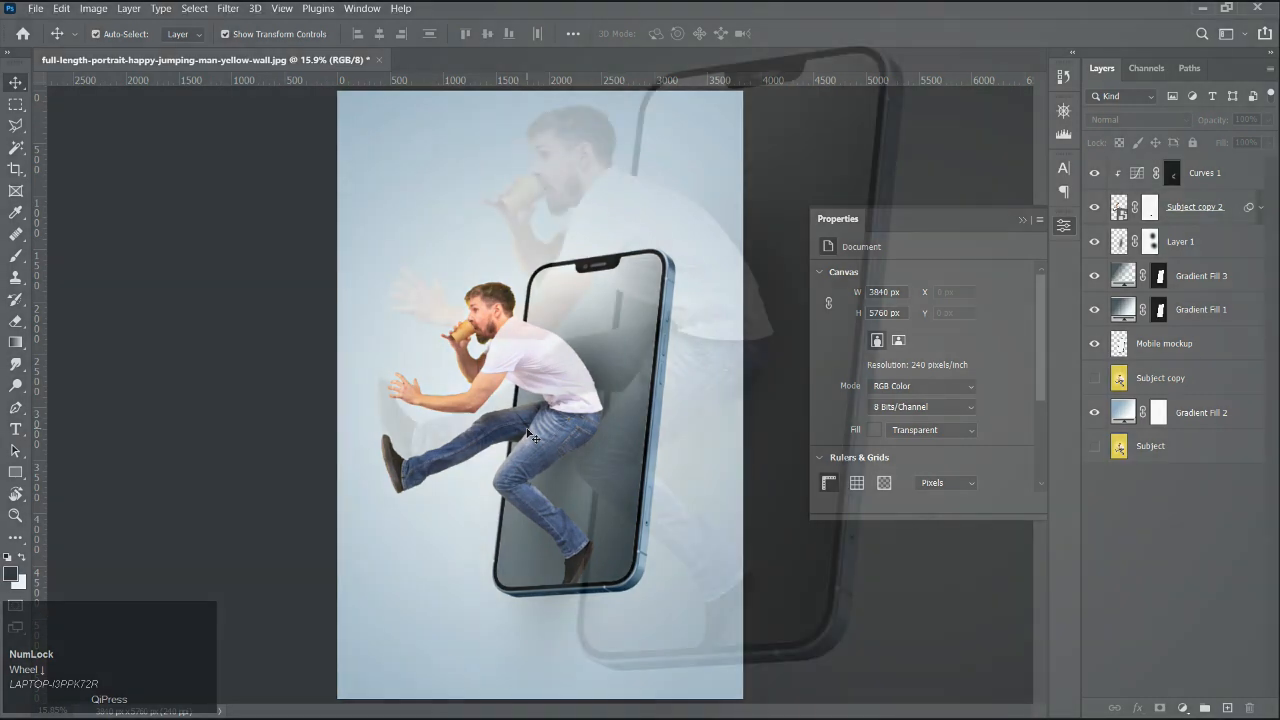